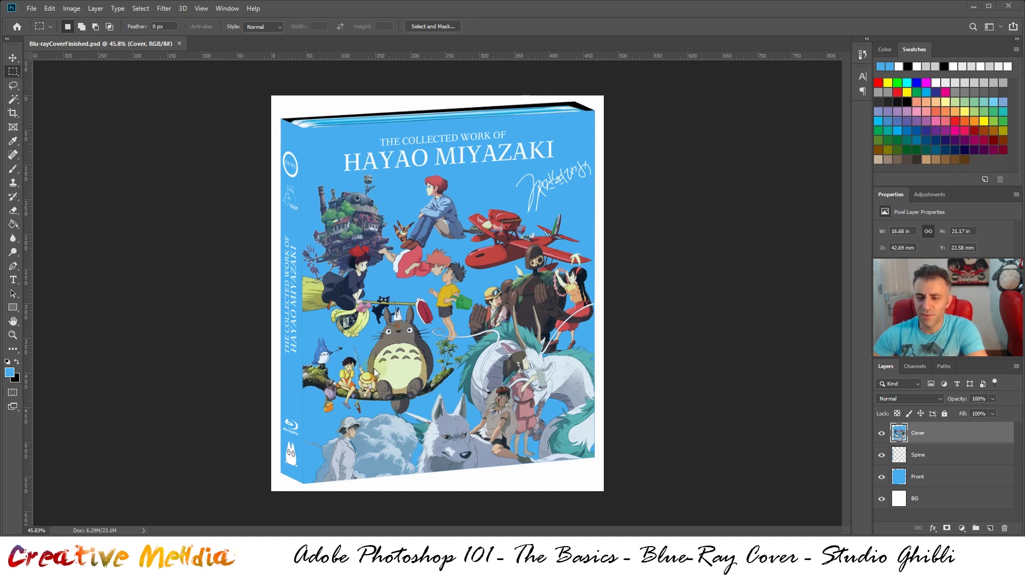
Step: Open the blank case image blu-ray-case-14mm.jpg from the Assets folder and fit it in view
click(334, 293)
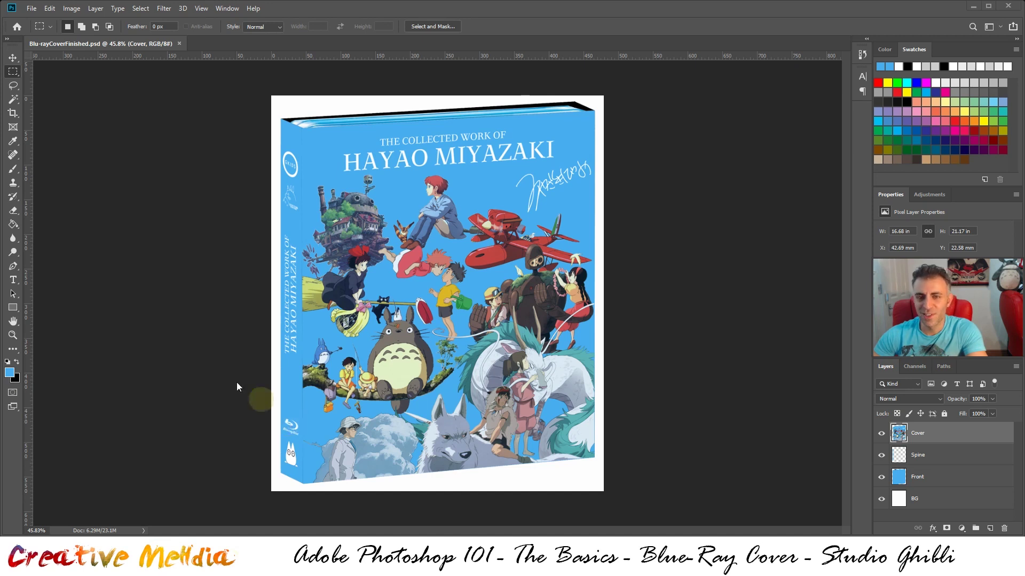
click(31, 13)
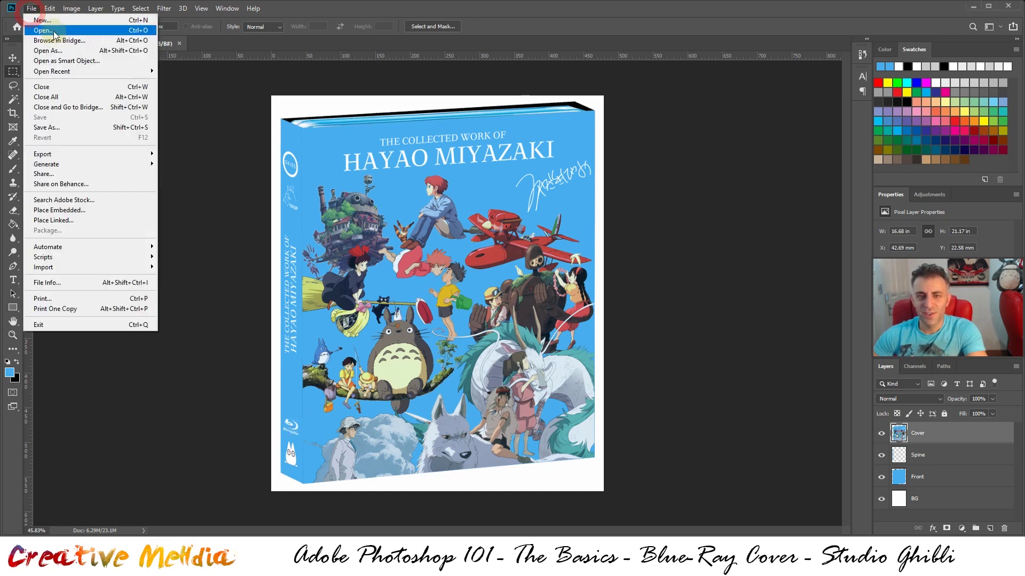
click(44, 27)
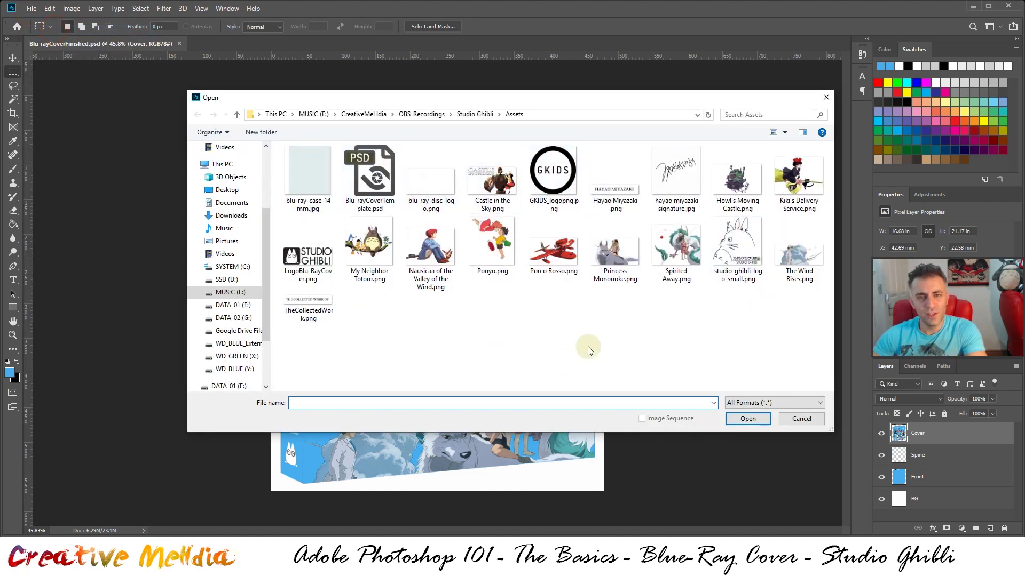
click(310, 184)
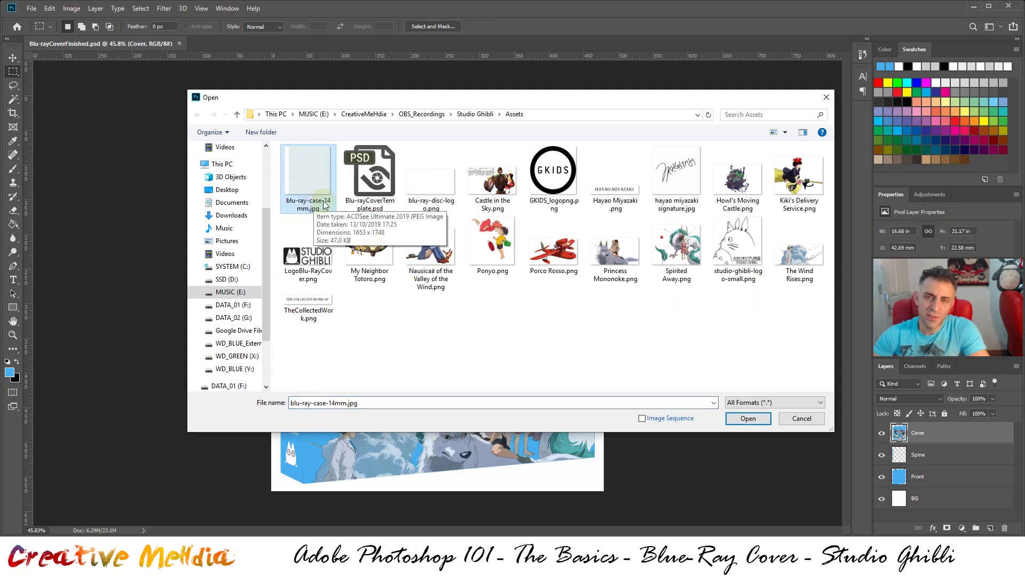
double_click(319, 174)
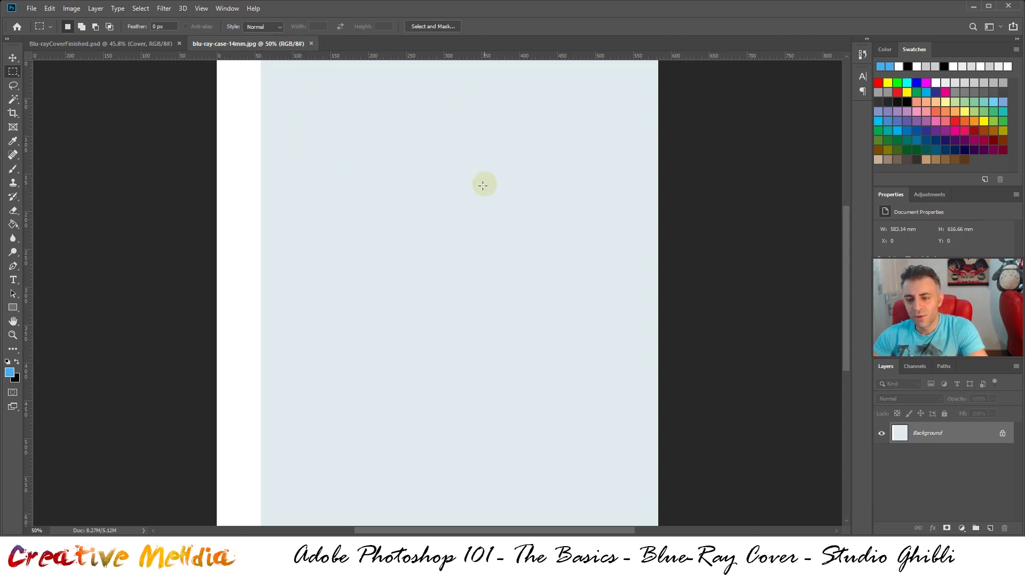
scroll(476, 192, down, 2)
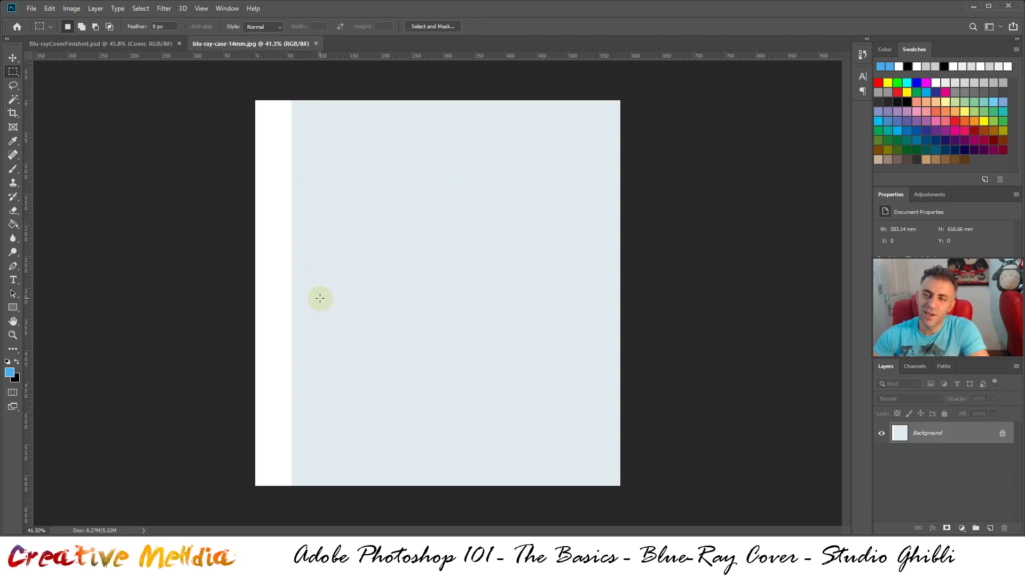
Step: Check the finished cover's spine, and make a full-height rectangular selection over the white spine strip of the blank case
click(93, 44)
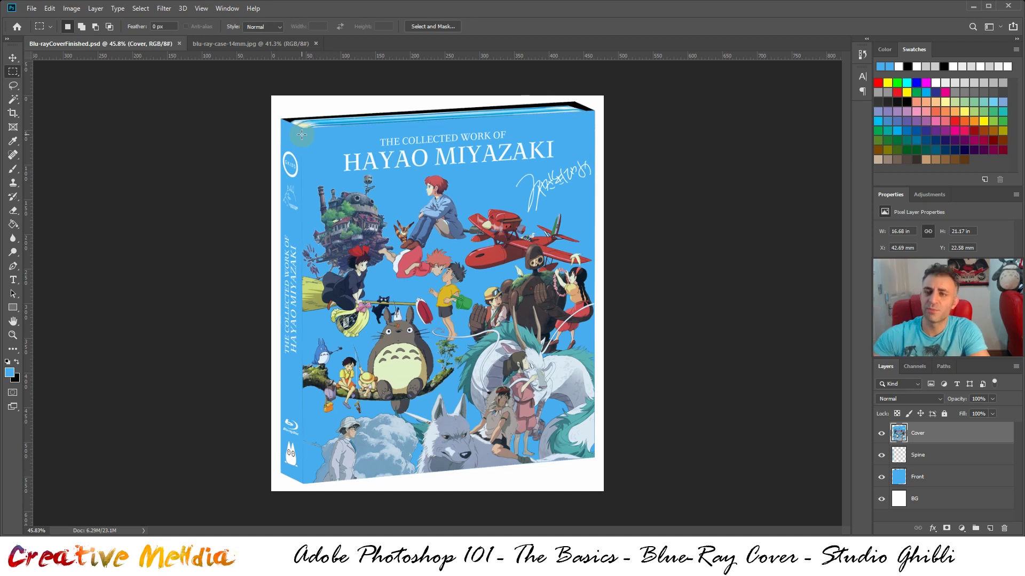
click(251, 43)
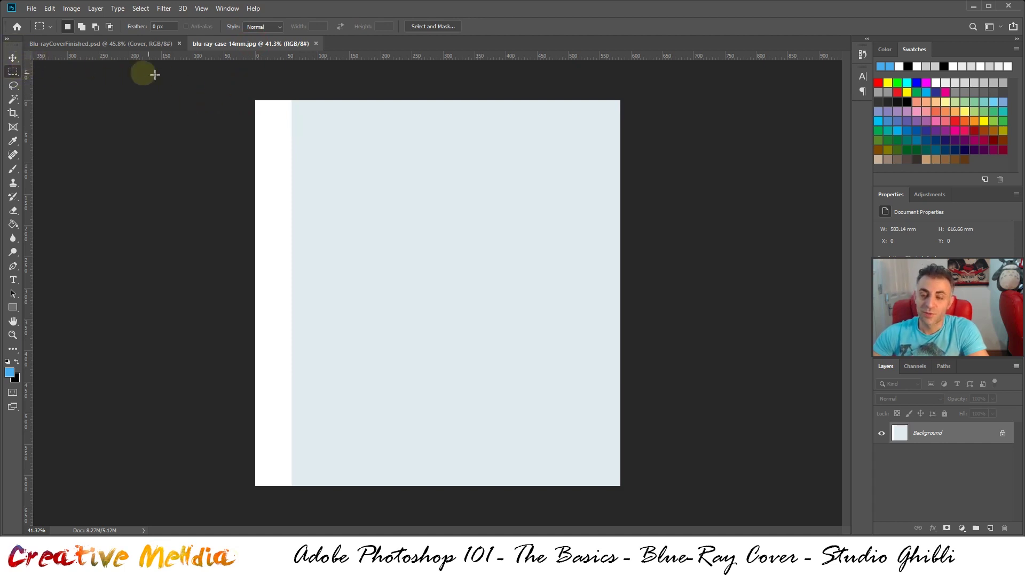
drag(255, 101, 292, 507)
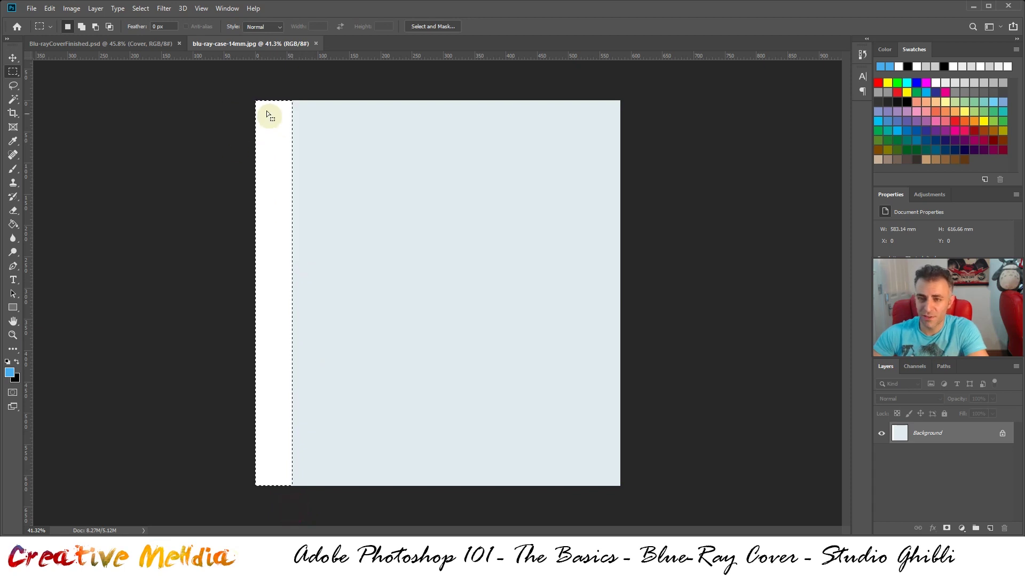
Step: Nudge the spine selection left until its edge lines up with the boundary between the white strip and the front
scroll(268, 84, up, 5)
scroll(277, 142, up, 7)
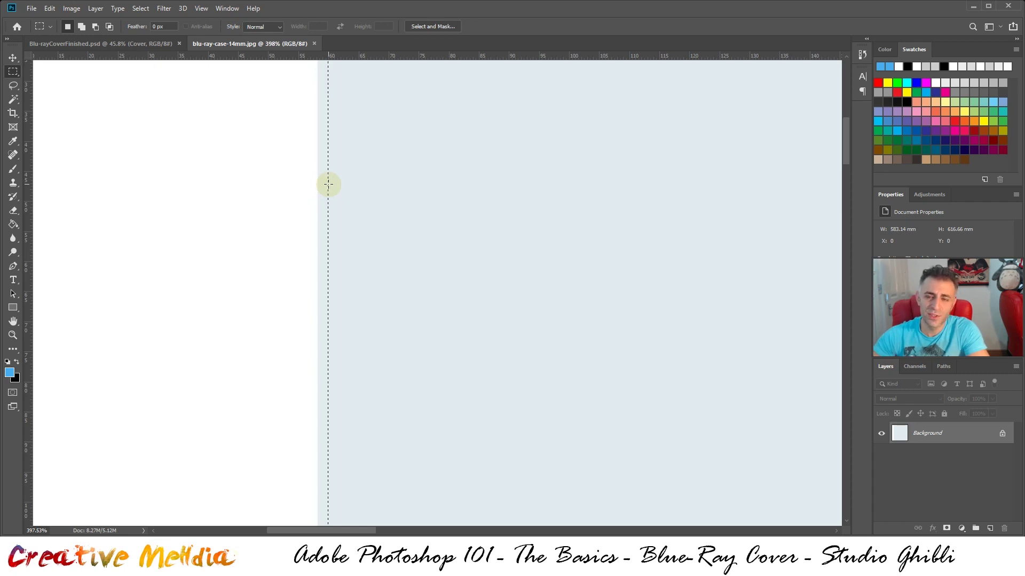
key(Left)
key(Left)
key(Left)
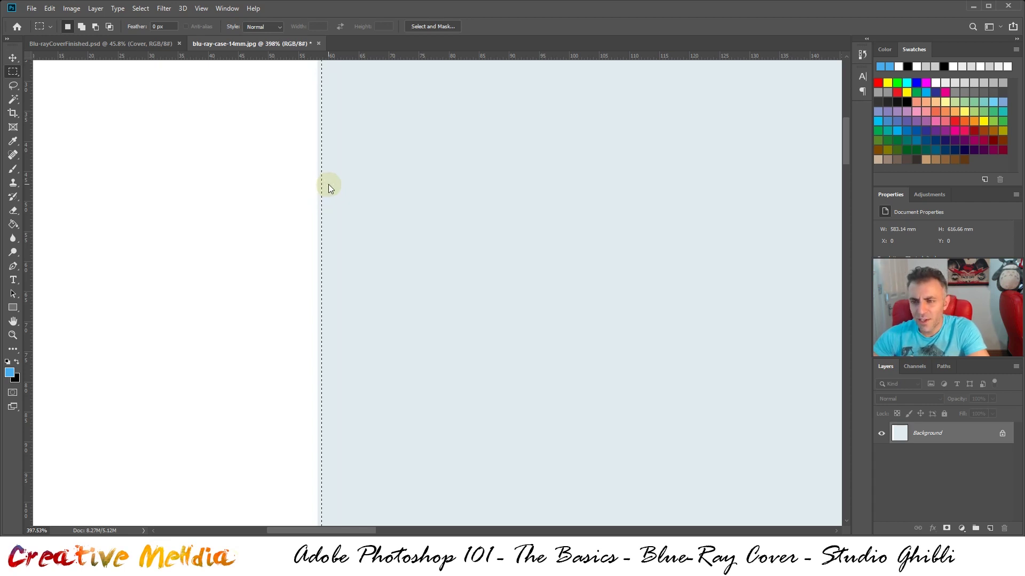
alt+scroll(329, 185, up, 3)
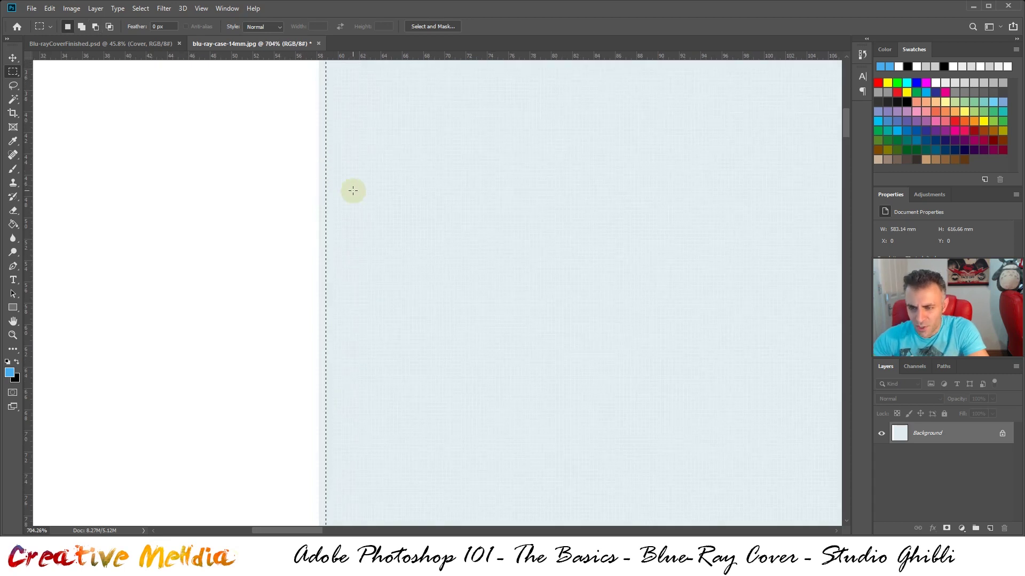
key(Left)
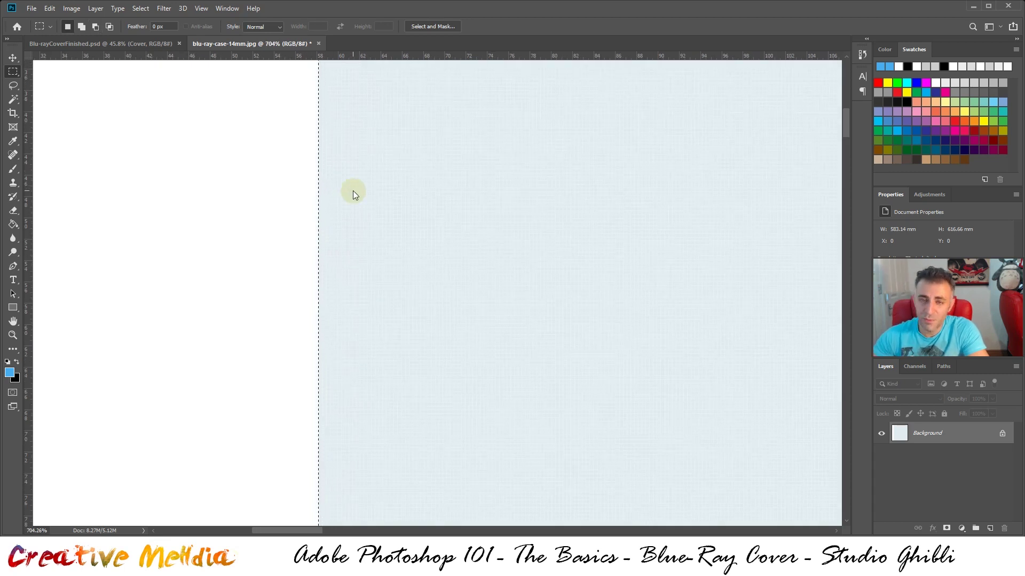
alt+scroll(311, 228, down, 2)
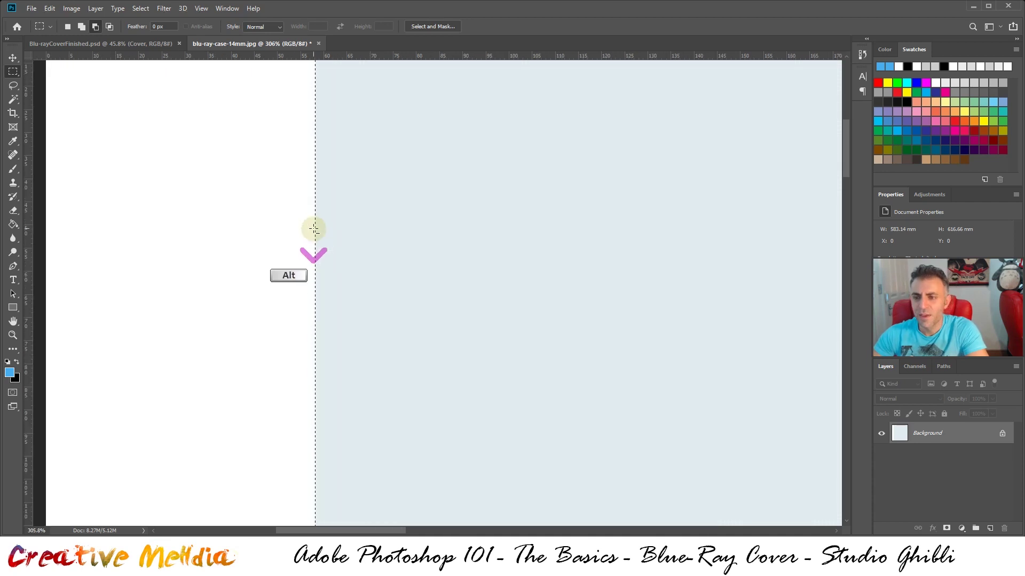
alt+scroll(308, 221, up, 1)
alt+scroll(360, 213, down, 5)
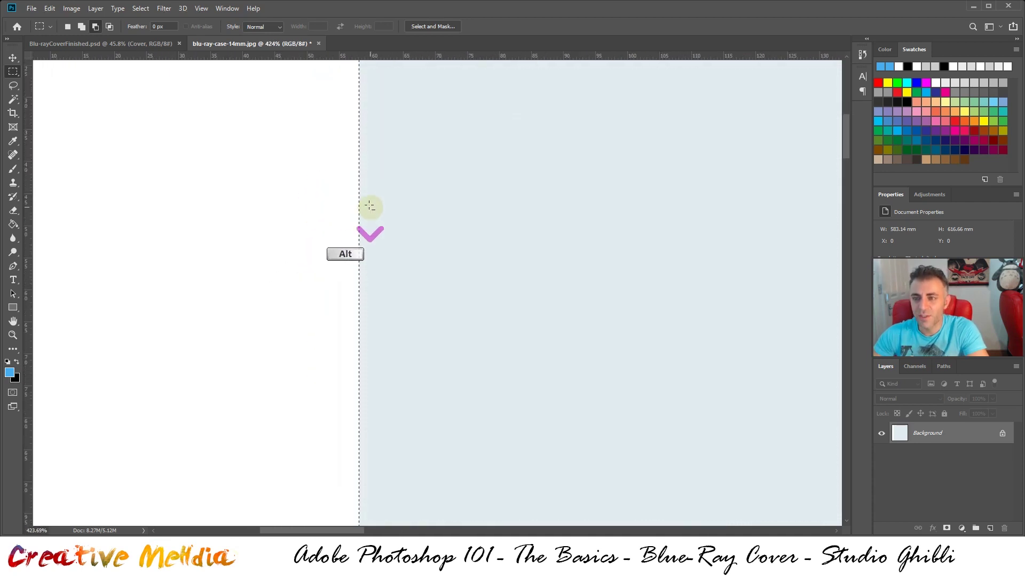
alt+scroll(352, 218, down, 4)
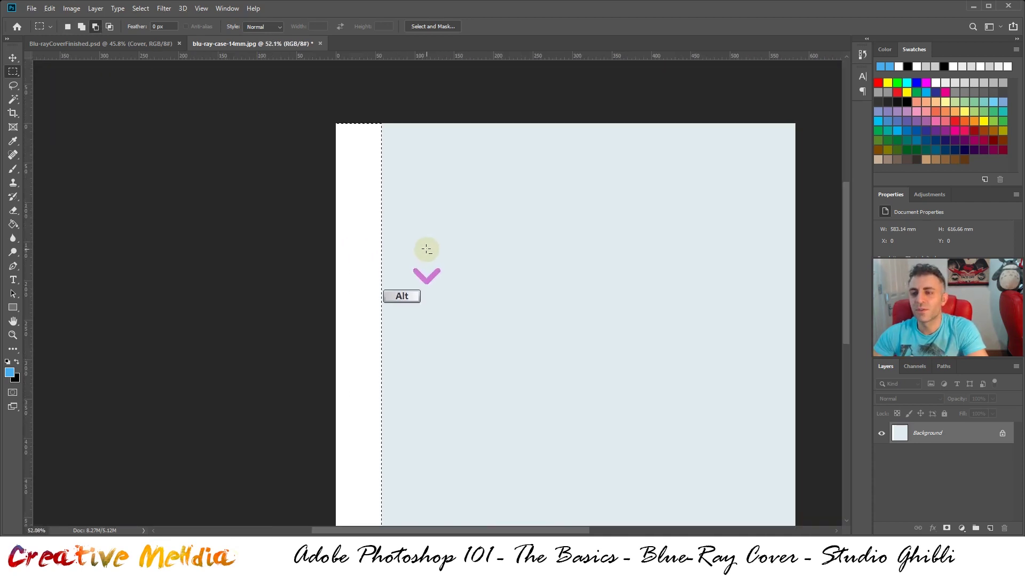
alt+scroll(408, 259, up, 2)
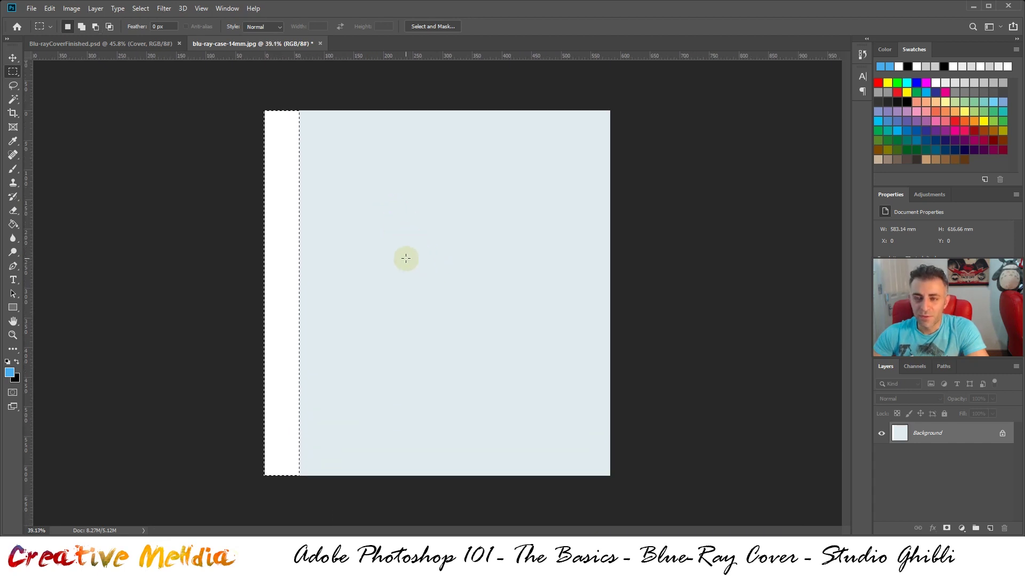
Step: Open MiyazakiCollection.jpg as a reference, compare it with the finished cover, and close it
click(159, 45)
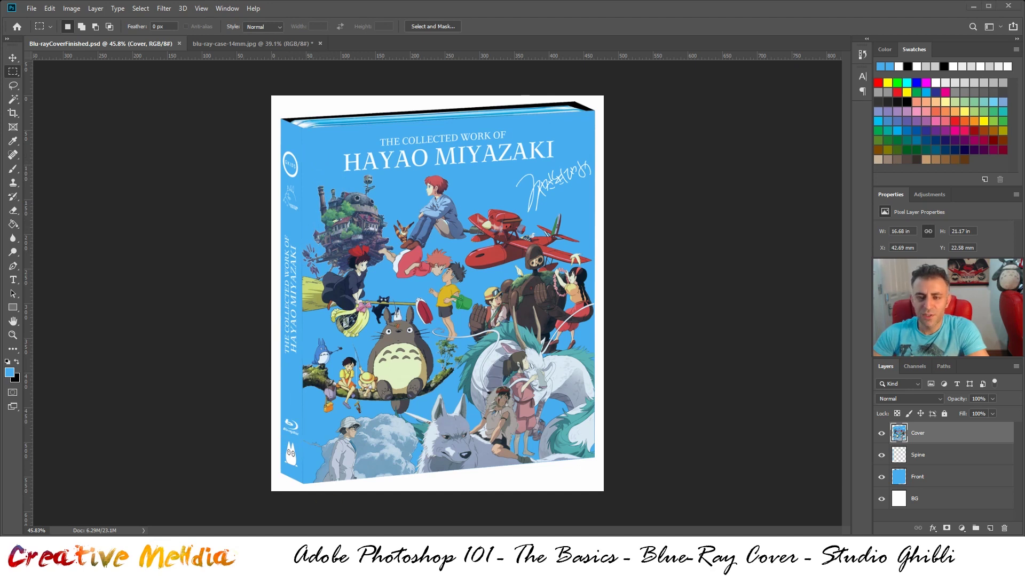
drag(120, 149, 354, 40)
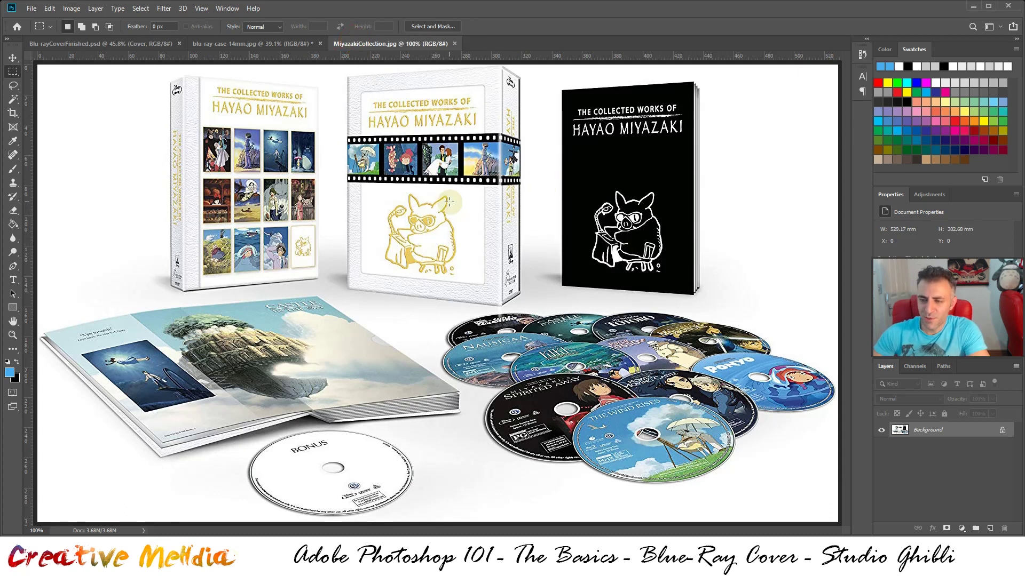
click(121, 46)
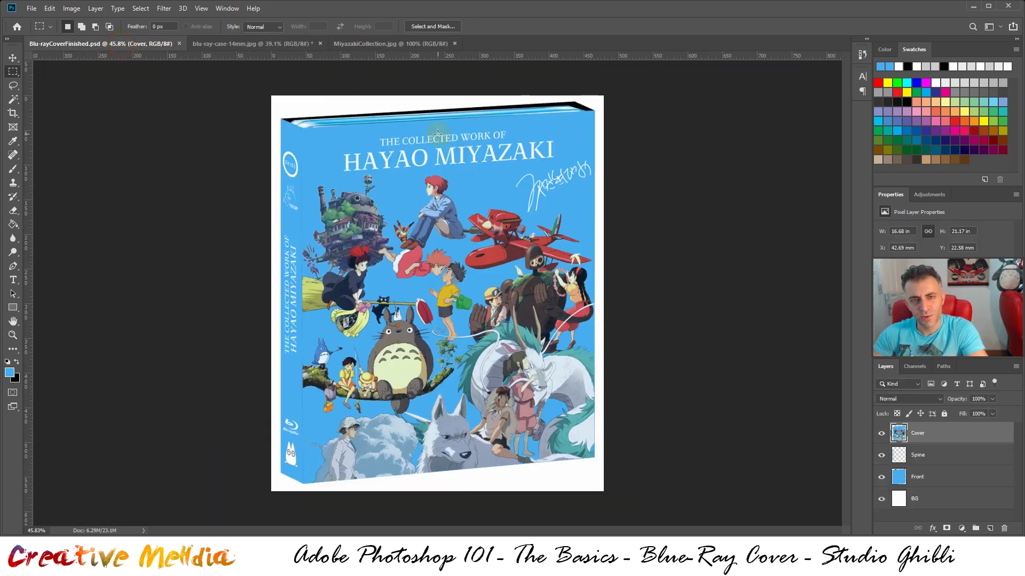
click(395, 45)
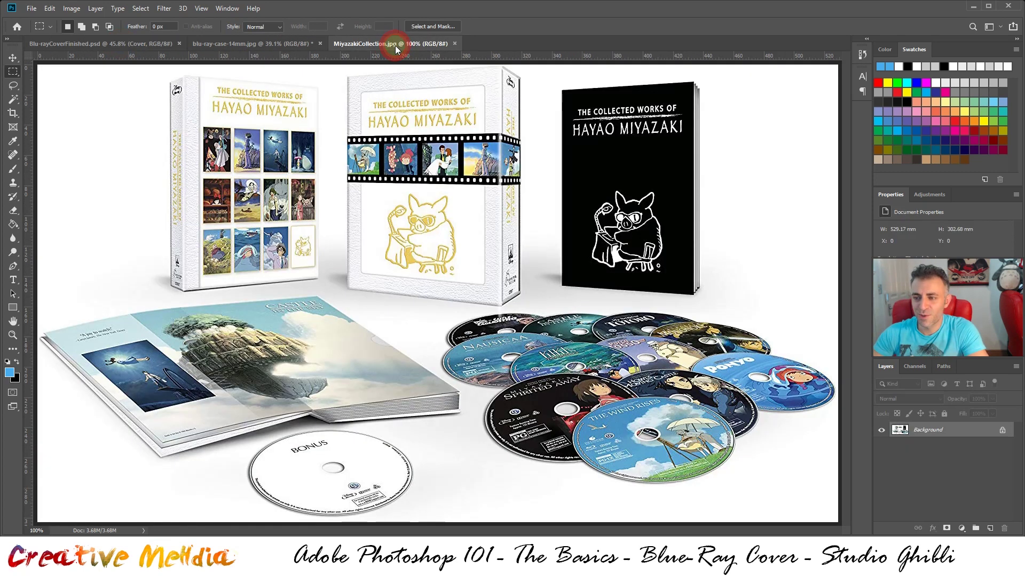
click(456, 43)
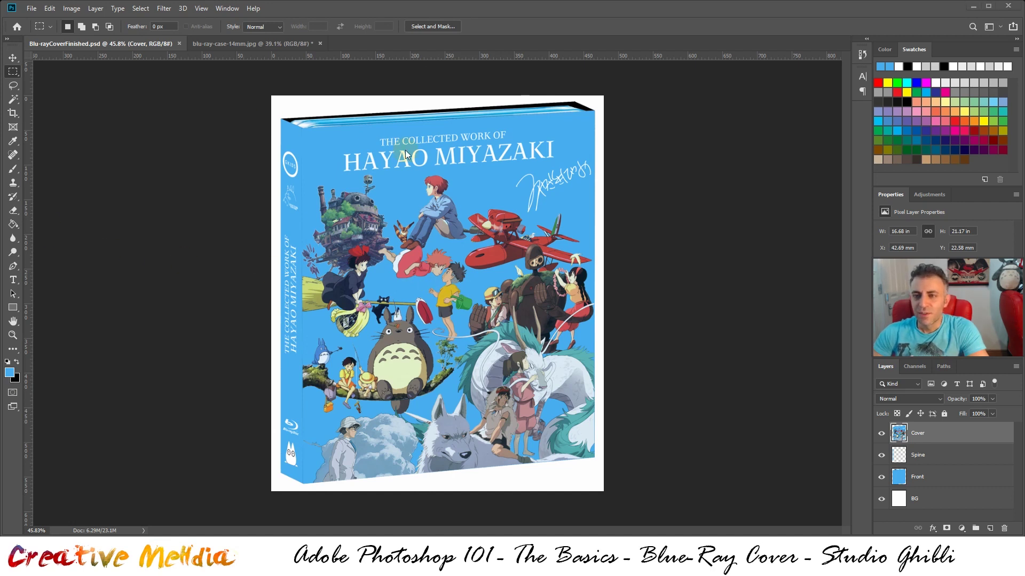
Step: Sample the finished cover's light blue as the foreground colour and copy its hex code, 47aef0
click(226, 43)
click(142, 43)
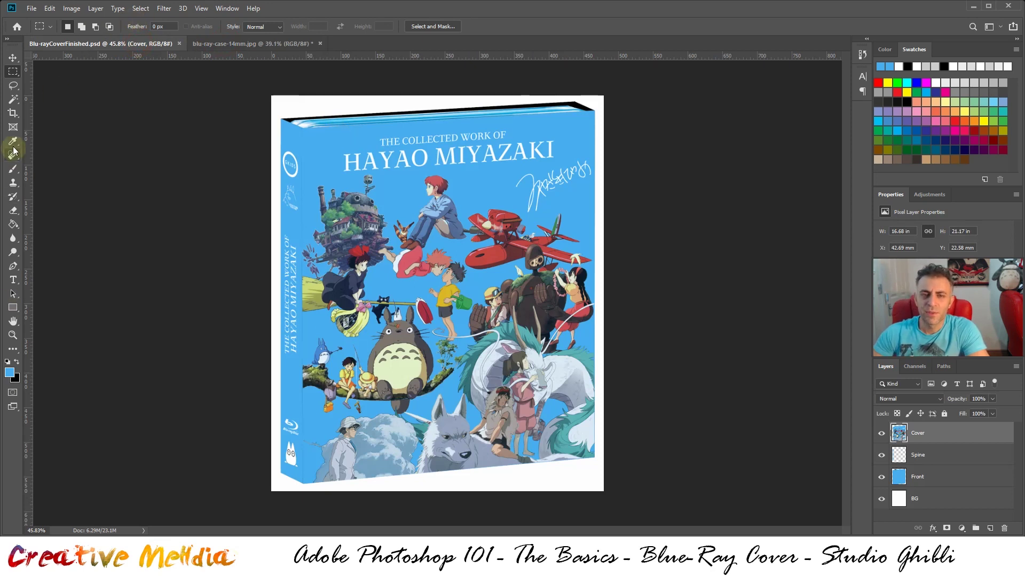
key(i)
click(313, 144)
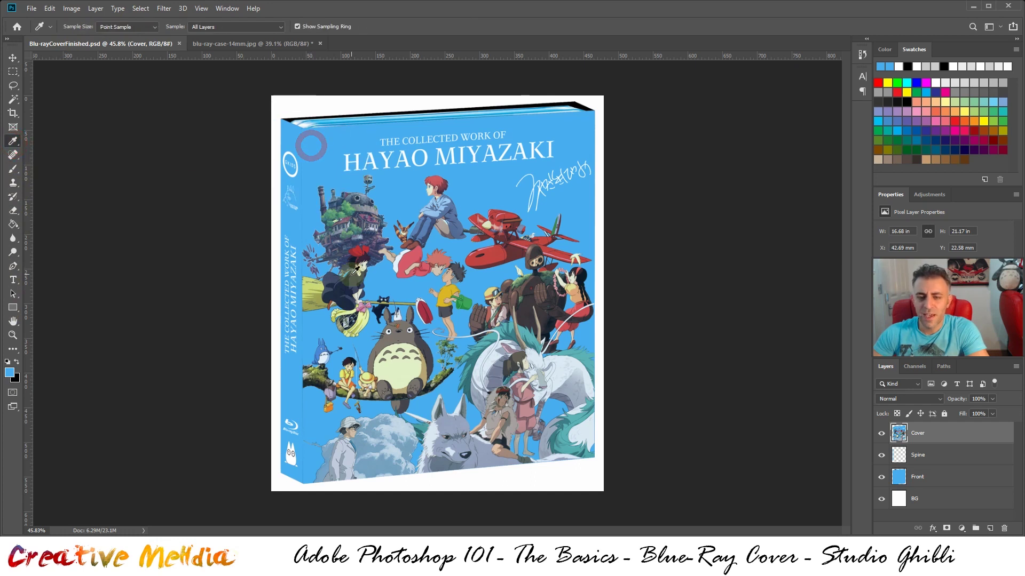
click(10, 372)
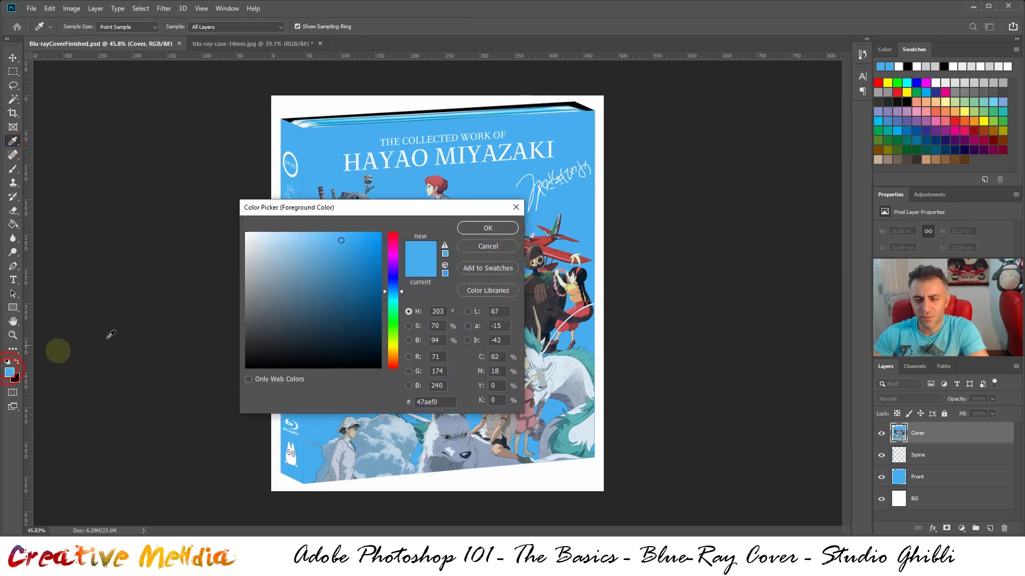
double_click(437, 402)
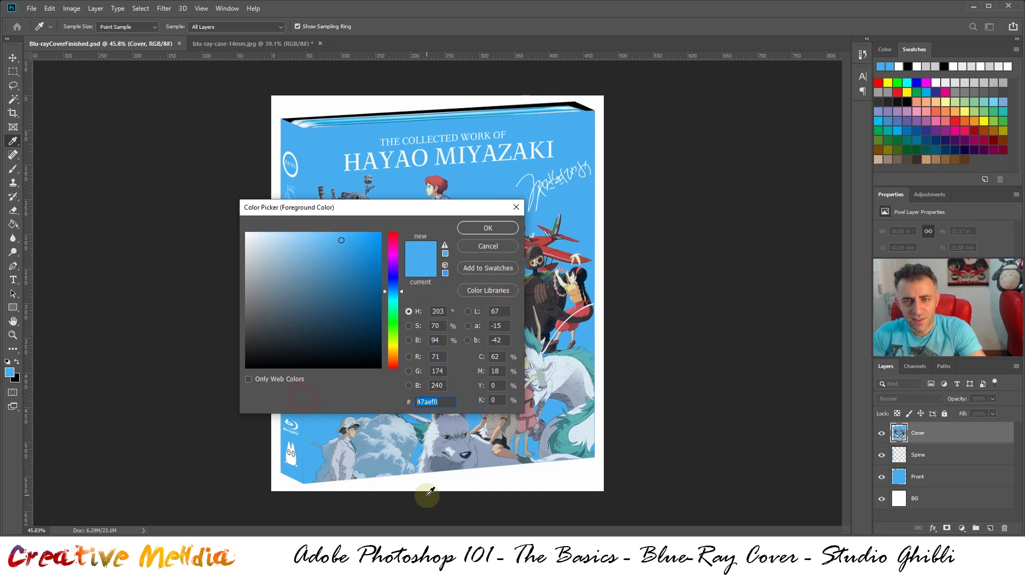
click(446, 405)
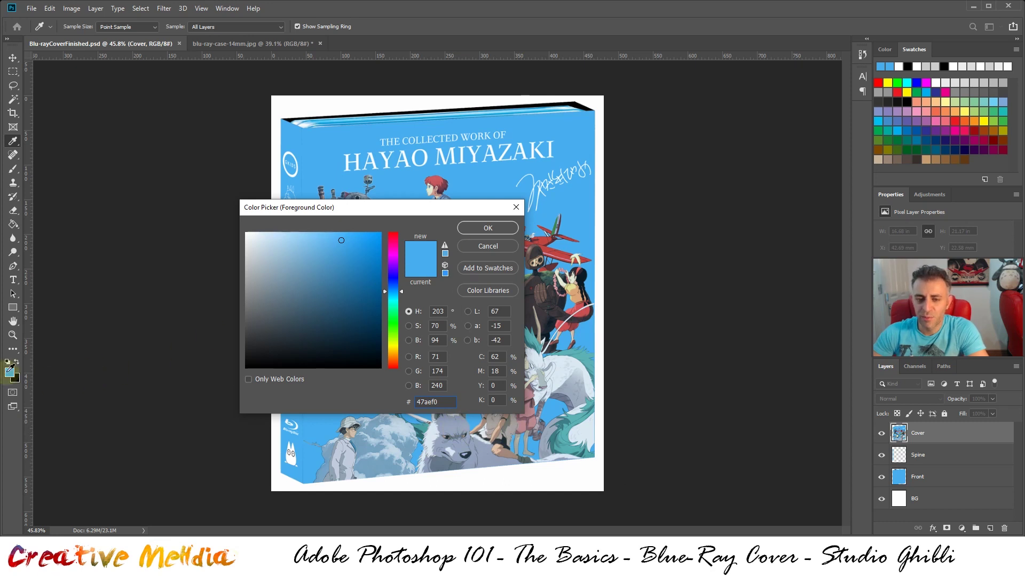
click(470, 227)
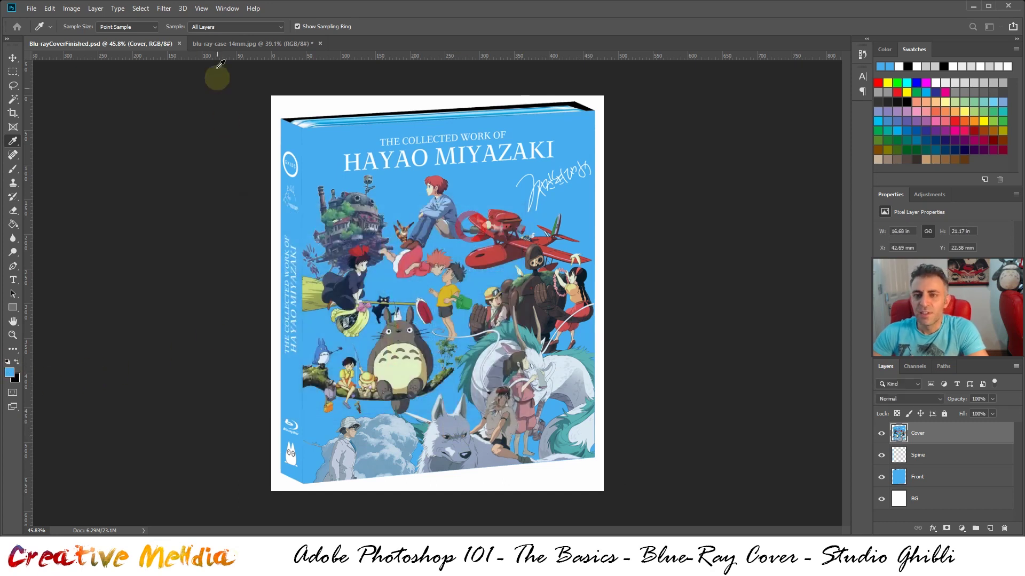
Step: Add a solid colour fill layer in 47aef0 over the selected spine strip of blu-ray-case-14mm.jpg
click(213, 44)
click(70, 9)
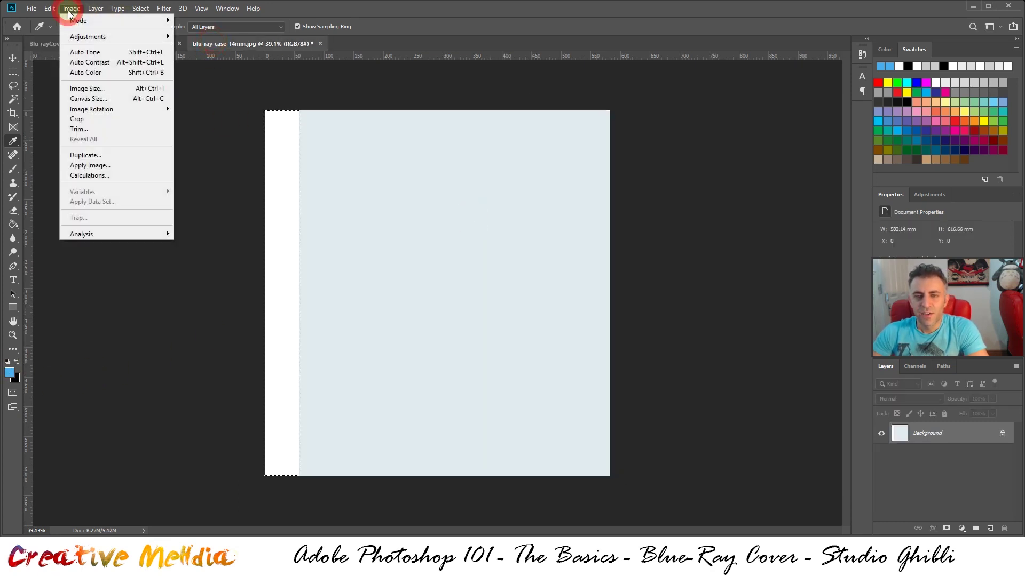
mouse_move(91, 9)
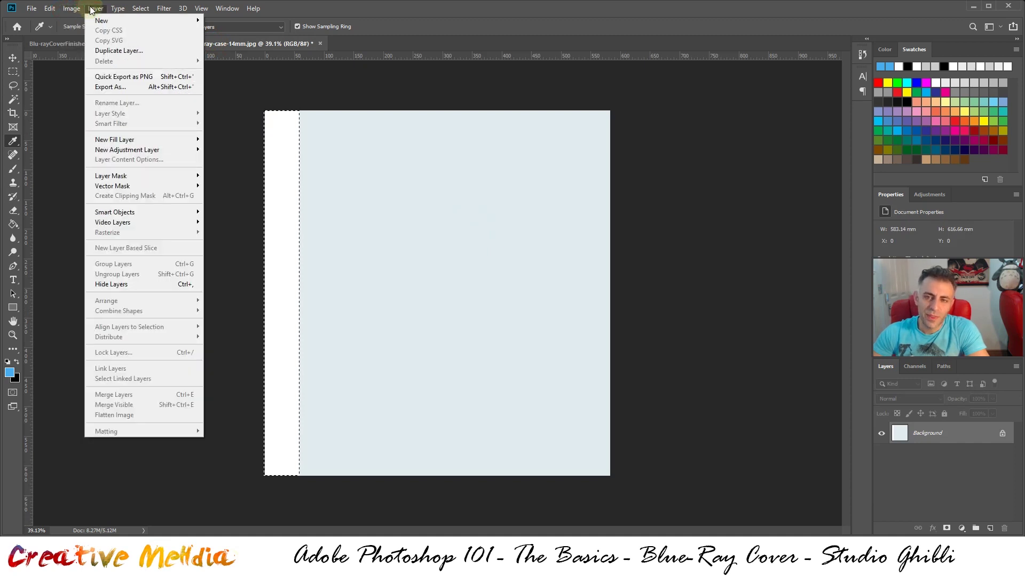
mouse_move(149, 140)
click(246, 141)
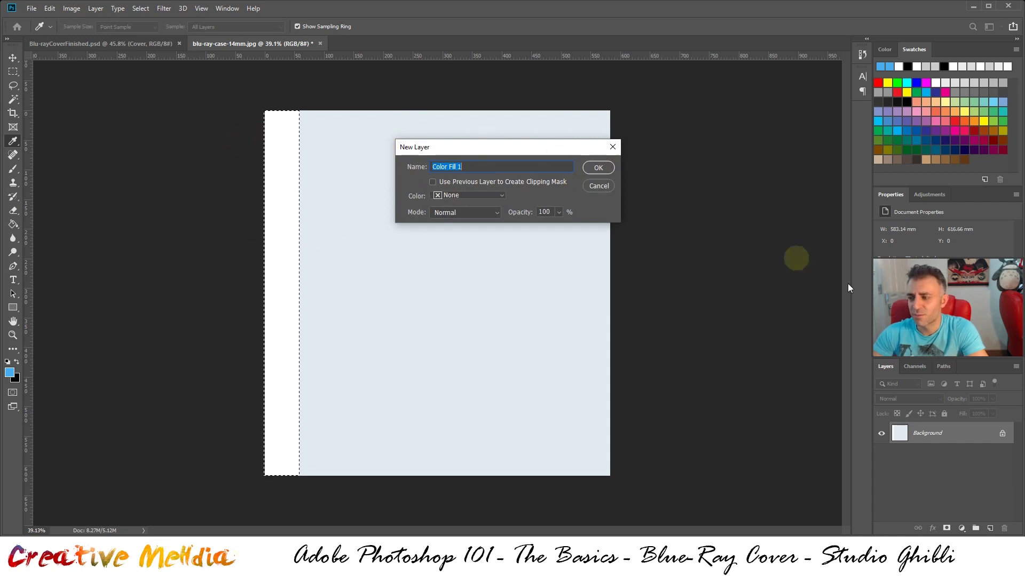
click(598, 168)
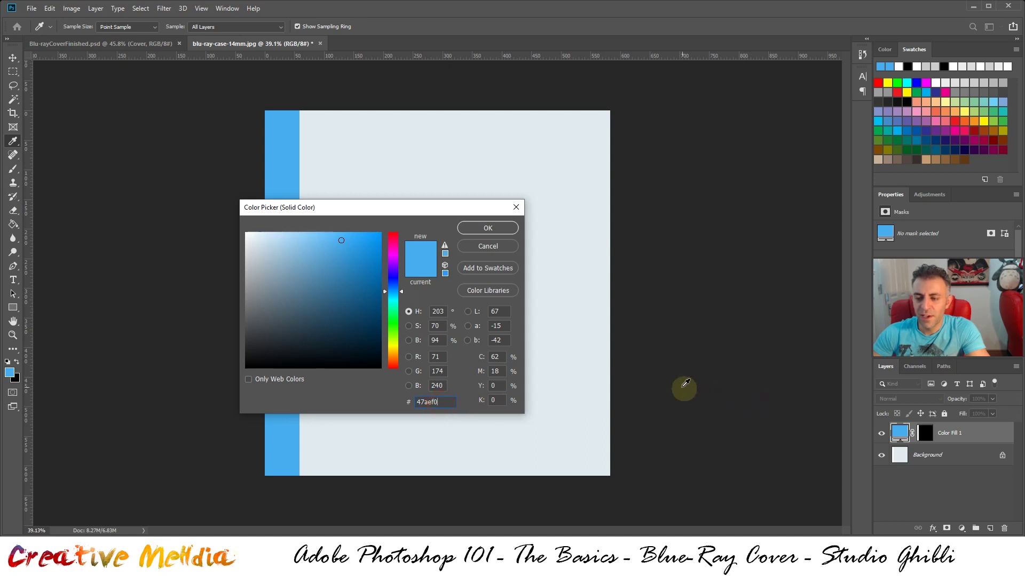
click(482, 227)
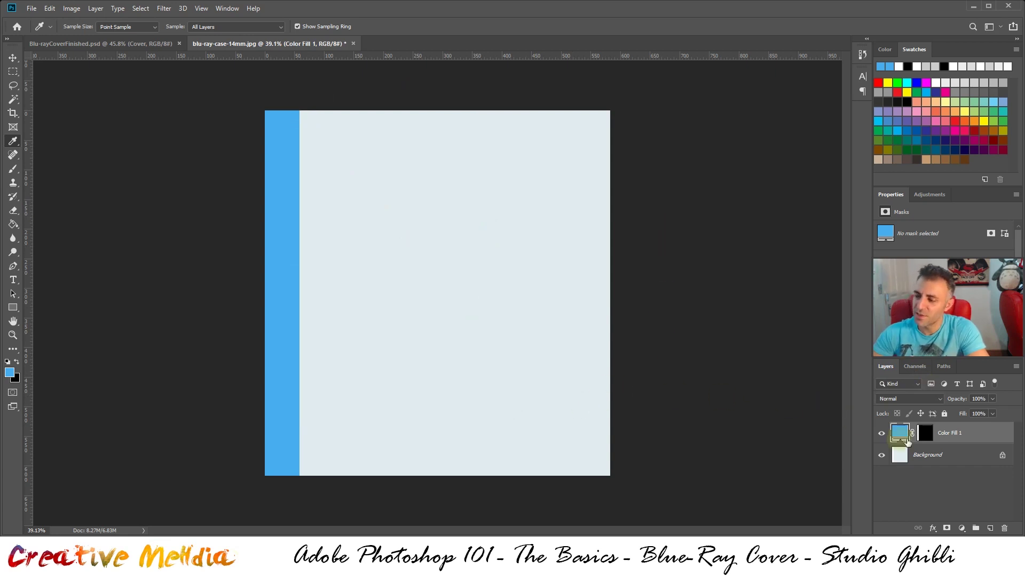
Step: Rename the colour fill layer as spine and load its layer mask as a selection
double_click(958, 432)
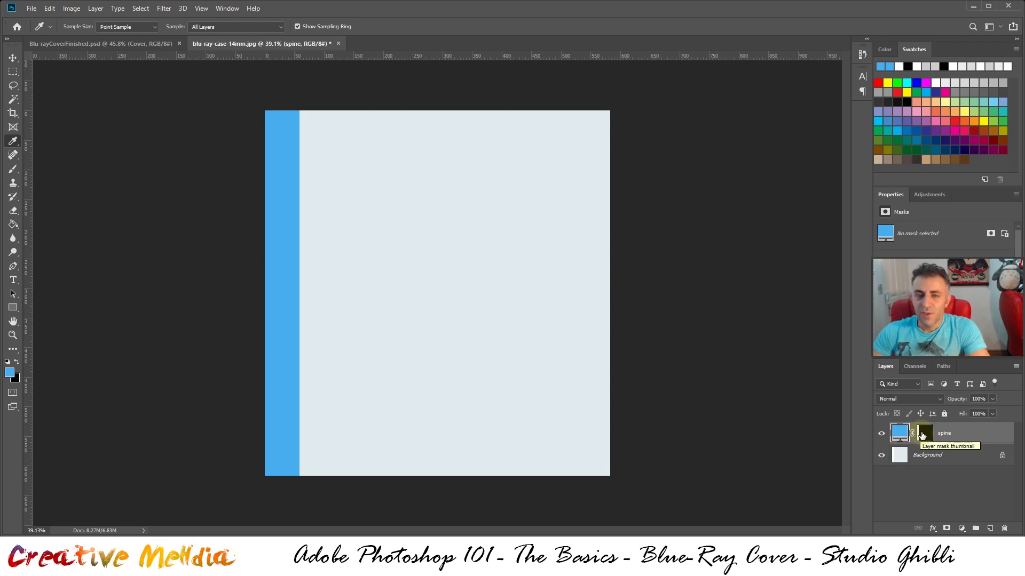
key(ctrl)
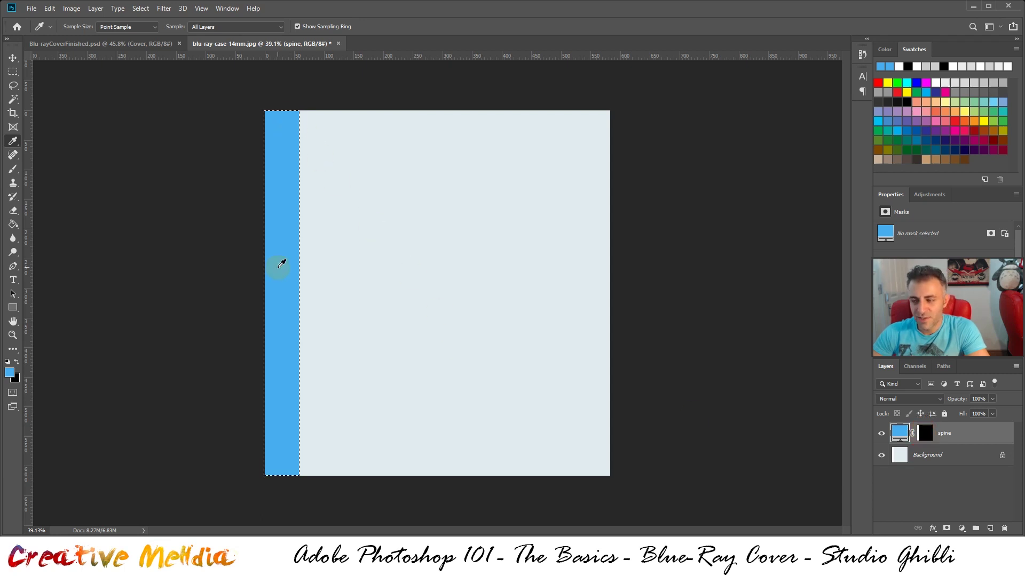
Step: Invert the spine selection and add a solid colour fill layer in 47aef0 over the remaining front area
click(141, 11)
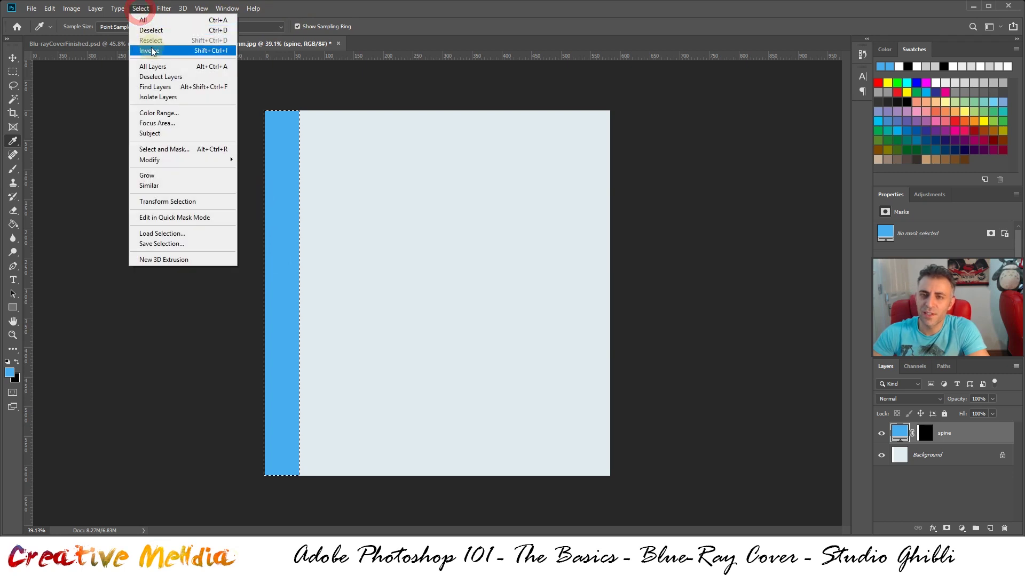
click(352, 9)
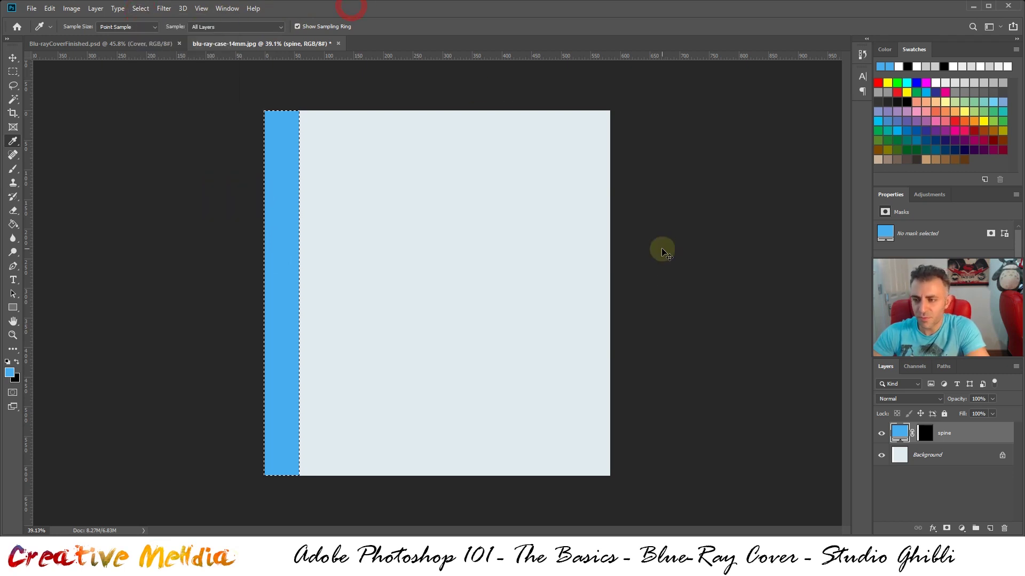
key(ctrl+shift+i)
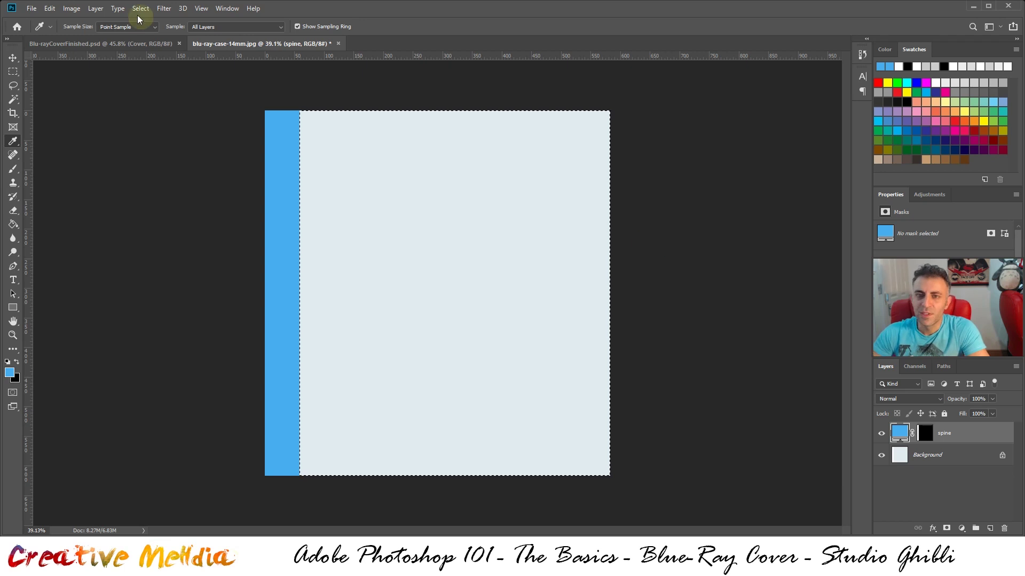
click(91, 9)
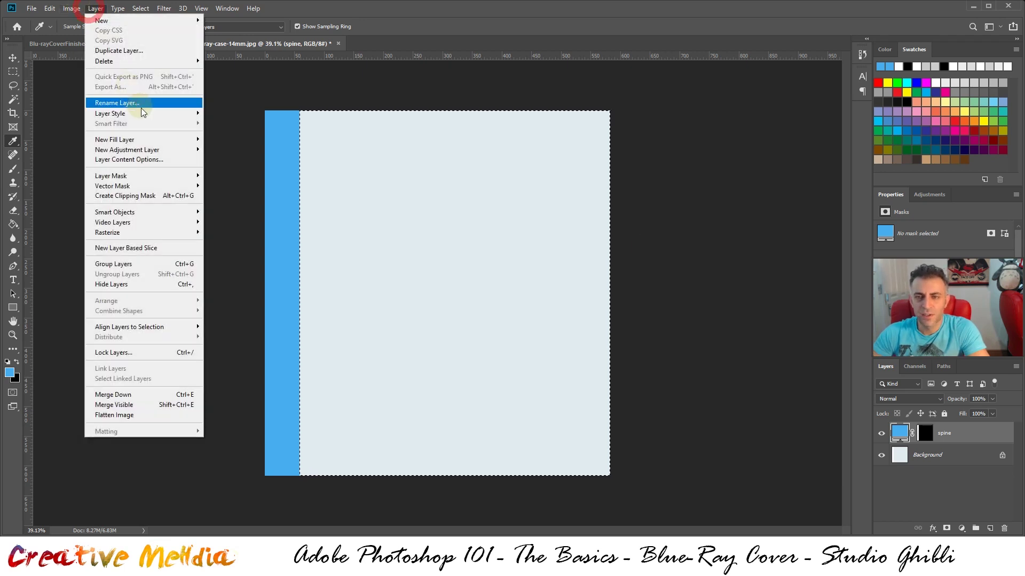
mouse_move(160, 140)
click(231, 140)
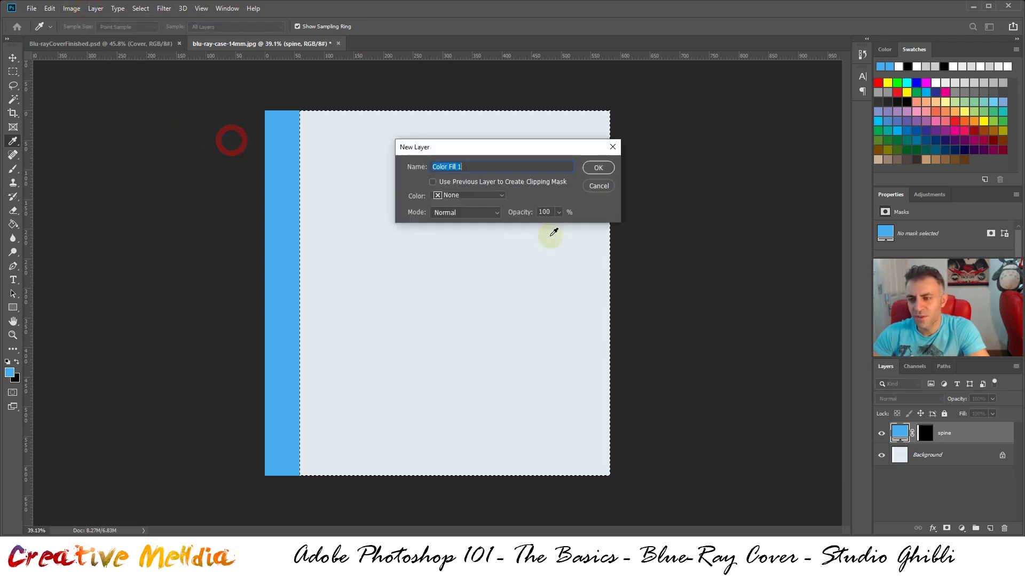
click(596, 168)
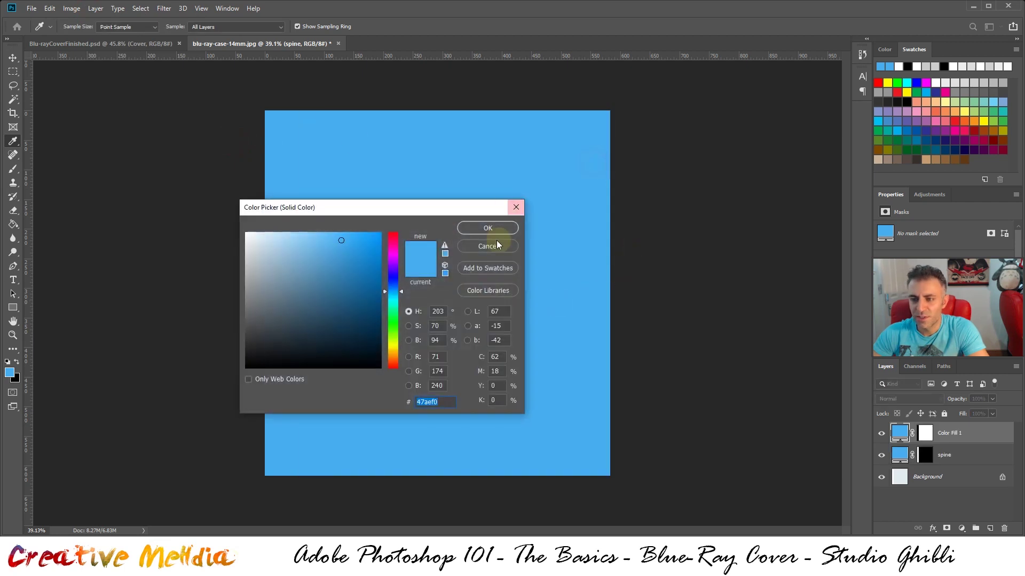
click(478, 230)
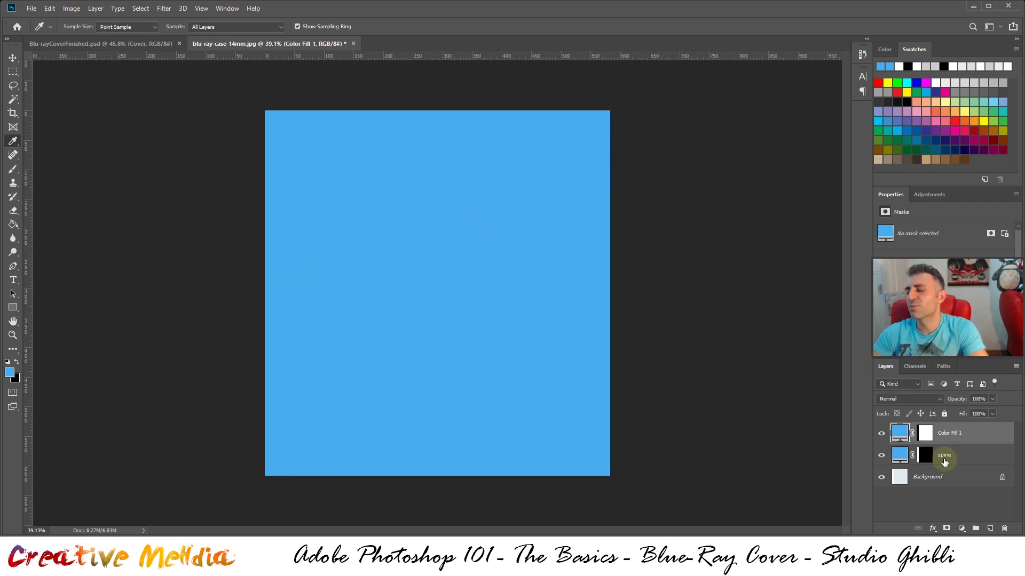
Step: Rename the new colour fill layer as front, keep it hidden, and make the spine layer active
click(881, 435)
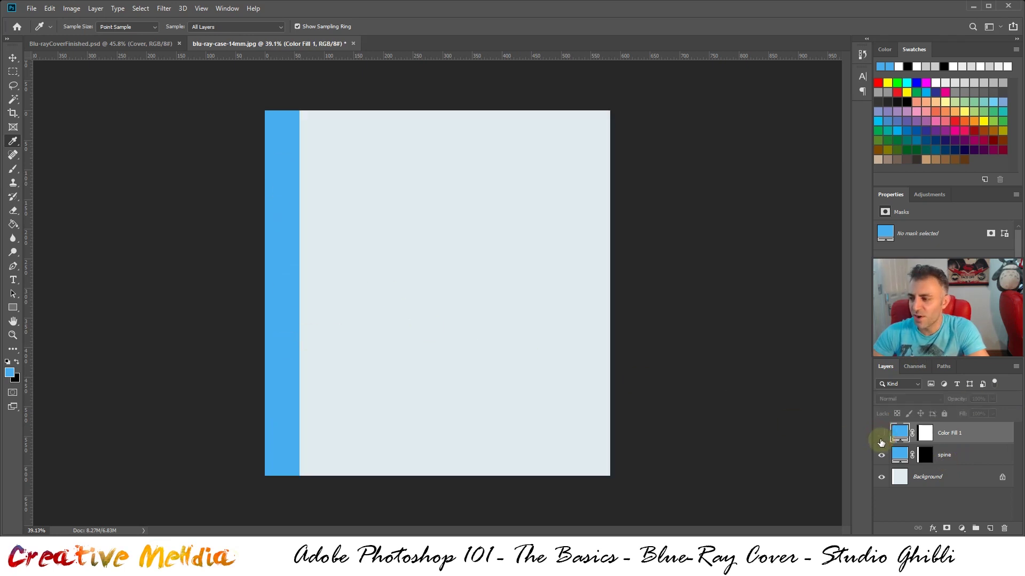
text(f)
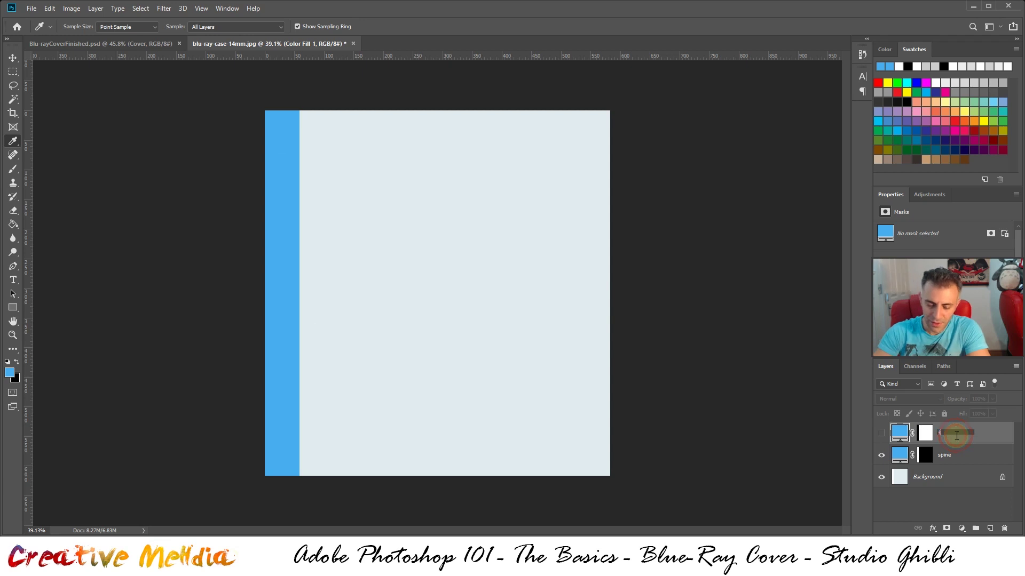
text(ront)
key(Return)
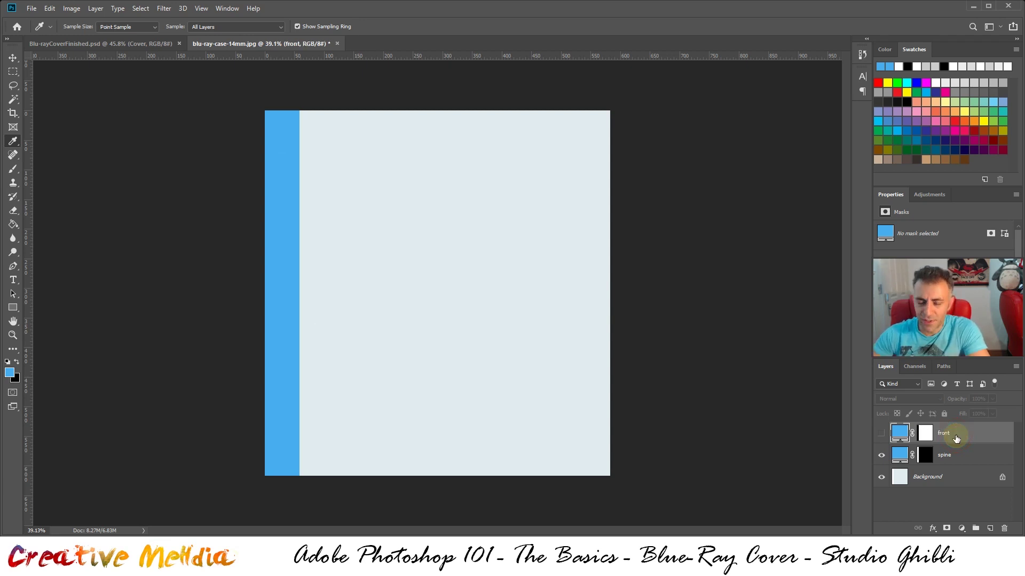
click(882, 435)
click(881, 435)
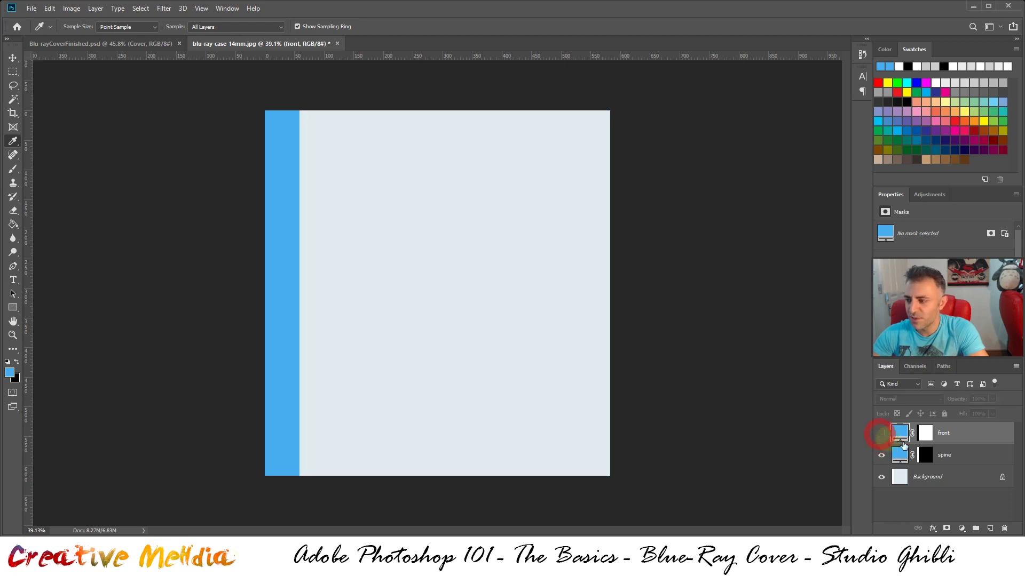
click(942, 456)
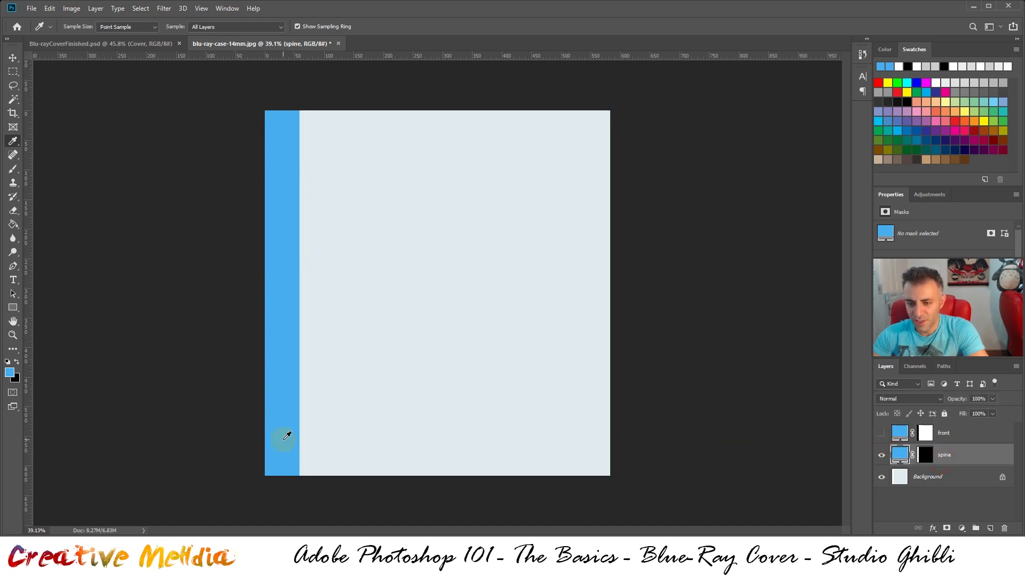
Step: Examine the logos and title text along the spine of Blu-rayCoverFinished.psd
click(127, 46)
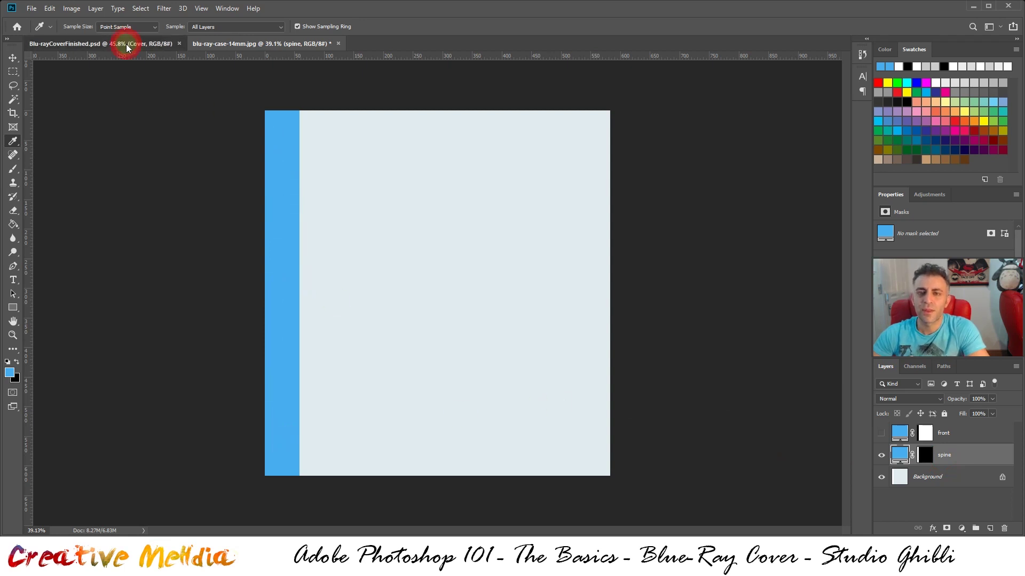
alt+scroll(299, 437, up, 5)
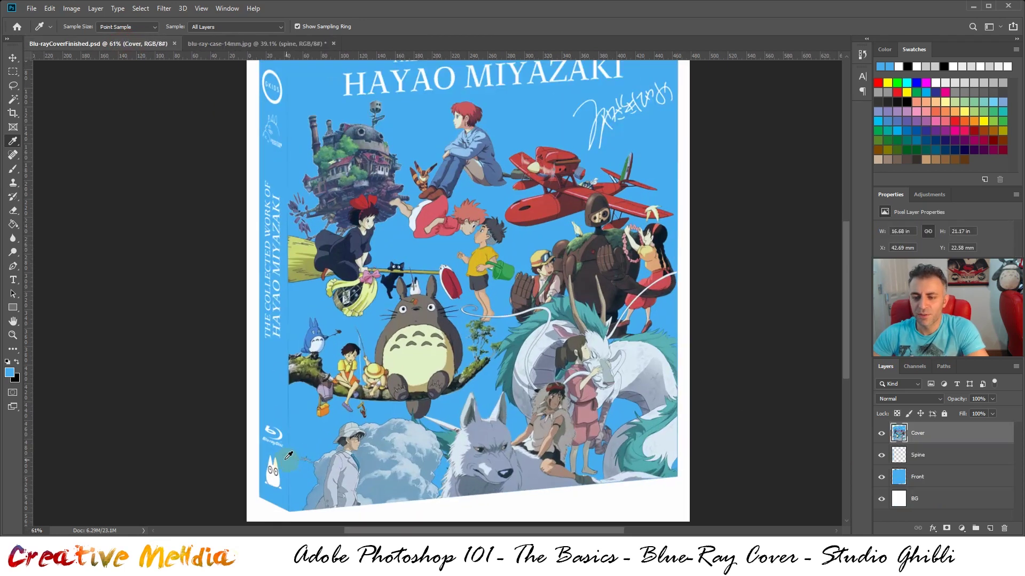
scroll(300, 152, up, 4)
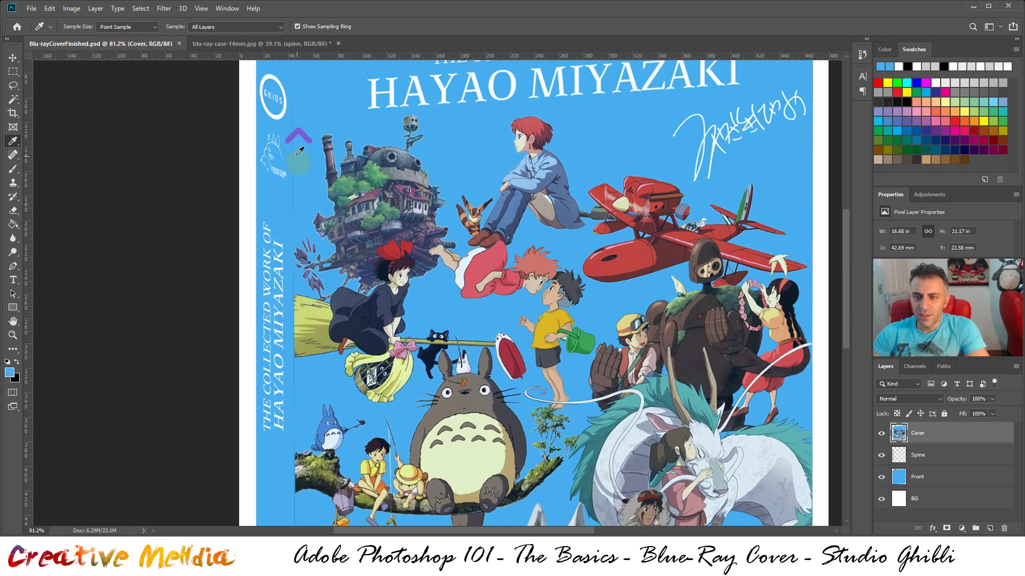
scroll(276, 141, down, 4)
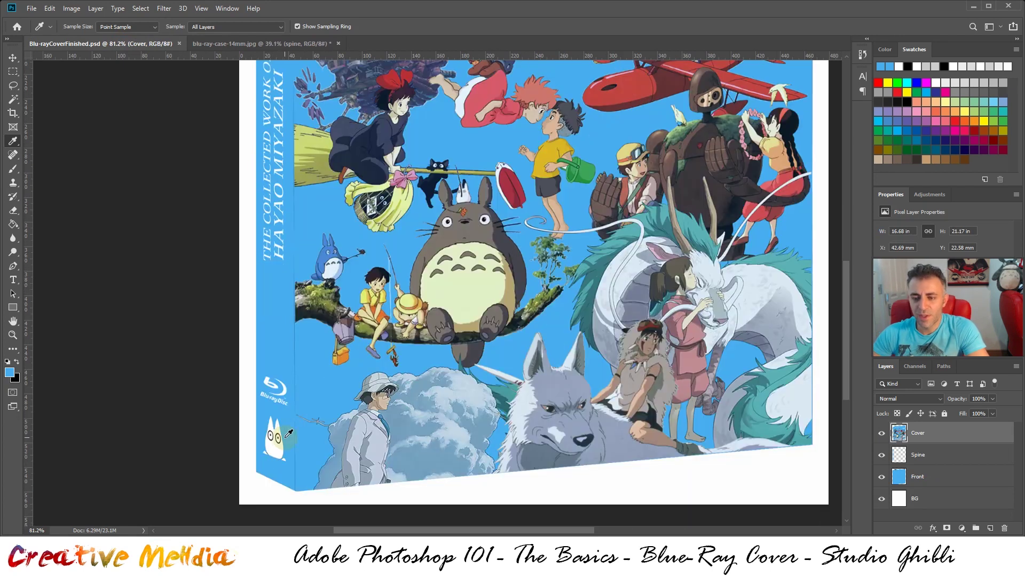
scroll(278, 410, up, 4)
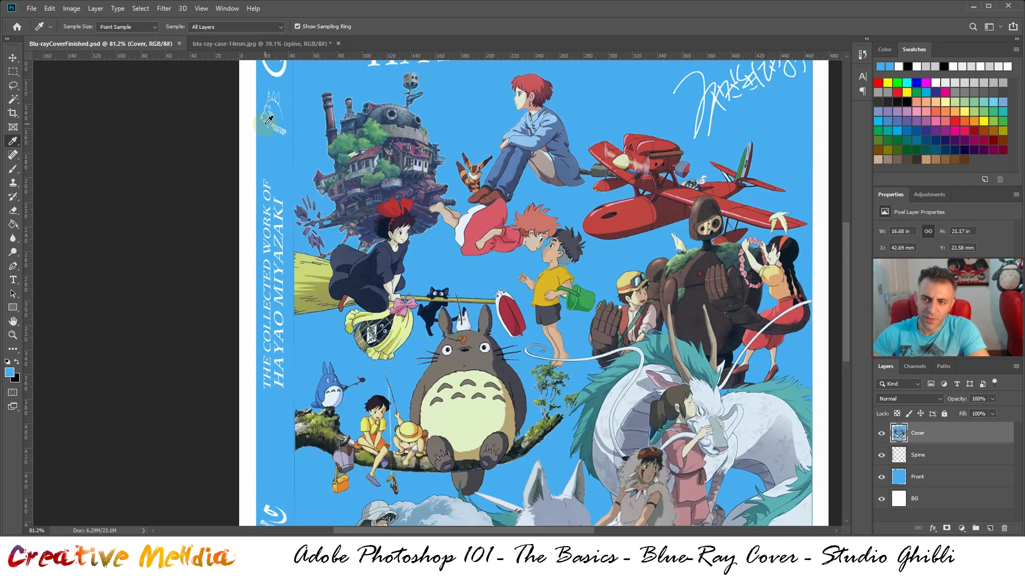
scroll(269, 120, up, 1)
scroll(275, 283, down, 3)
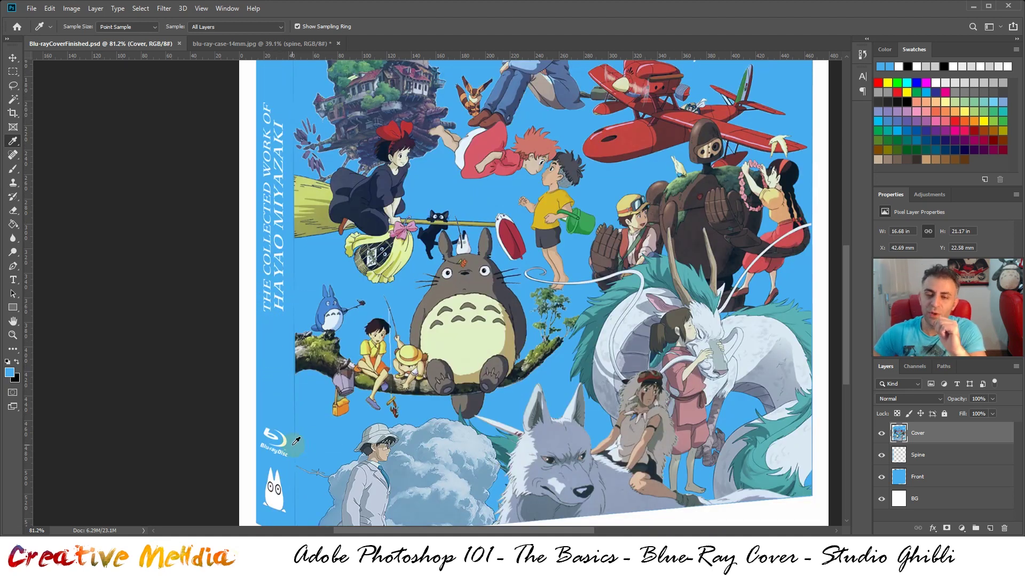
scroll(296, 441, up, 1)
scroll(266, 167, up, 4)
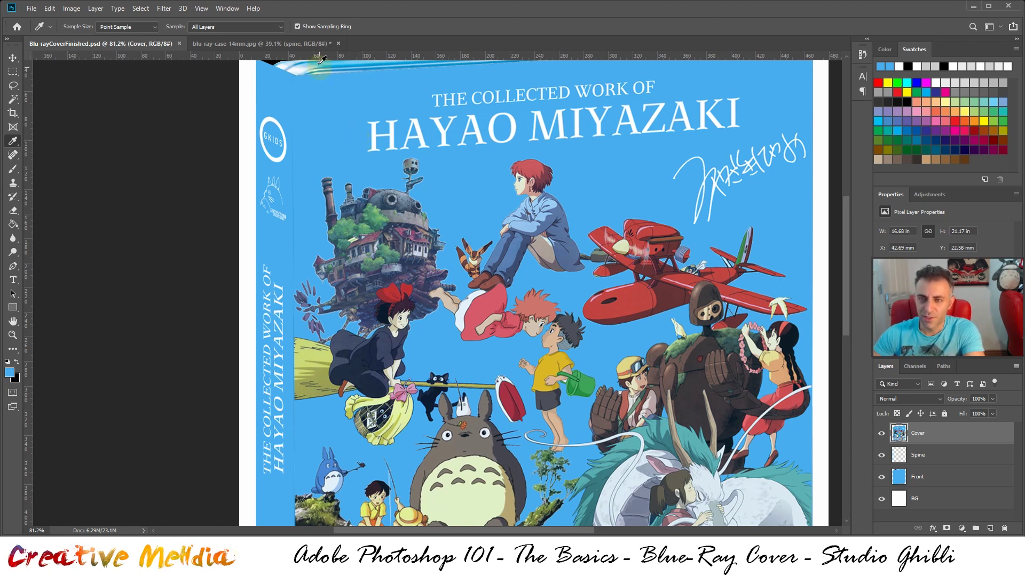
Step: Open GKIDS_logopng.png and copy the whole logo into blu-ray-case-14mm.jpg as a layer above spine
click(32, 8)
click(44, 31)
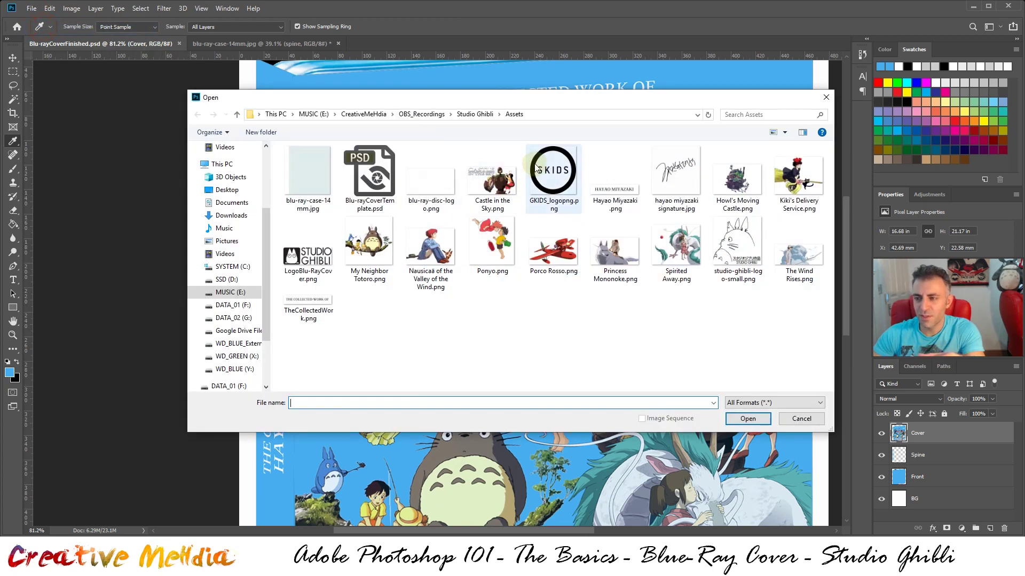
double_click(535, 167)
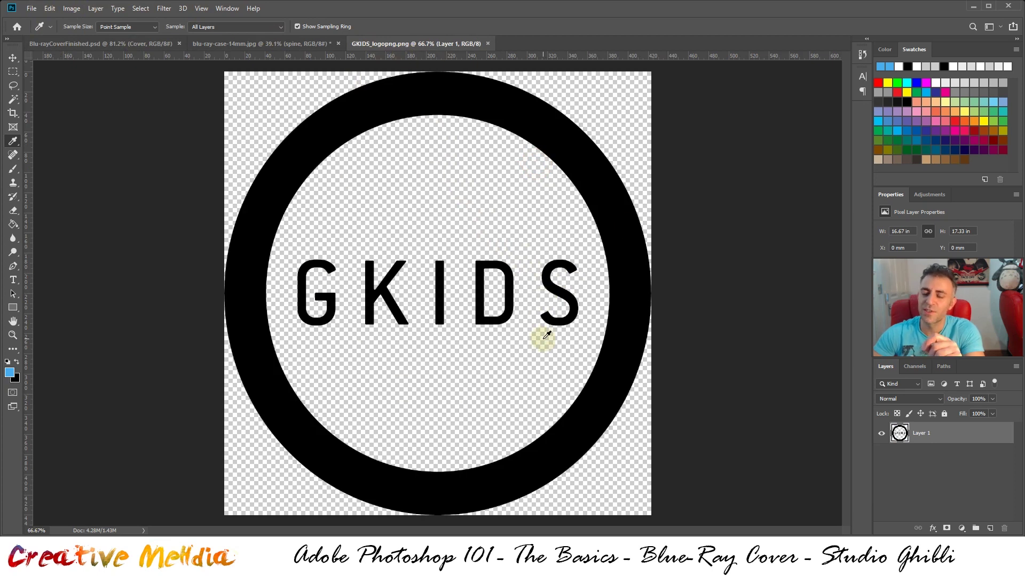
key(ctrl+a)
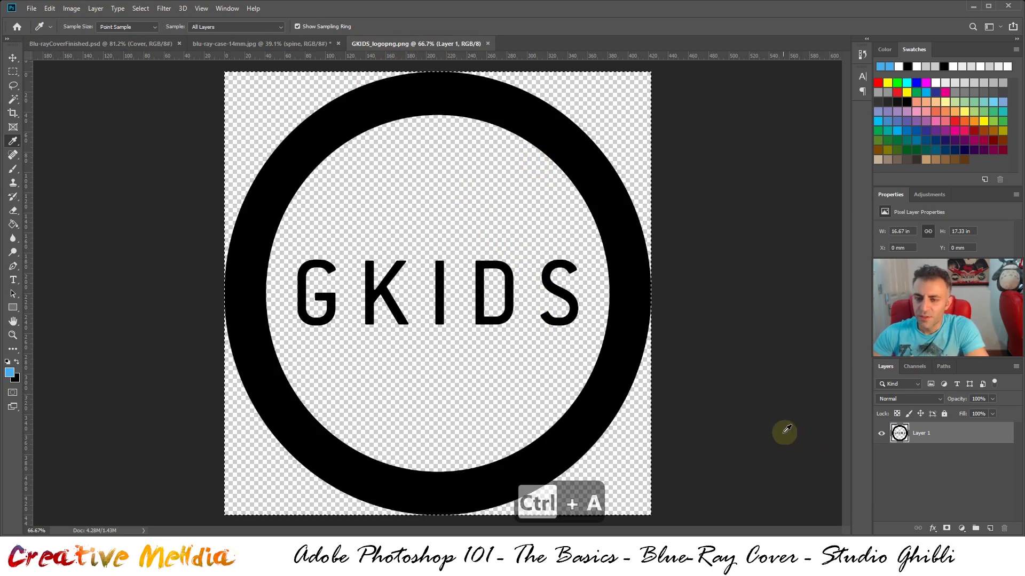
key(ctrl+c)
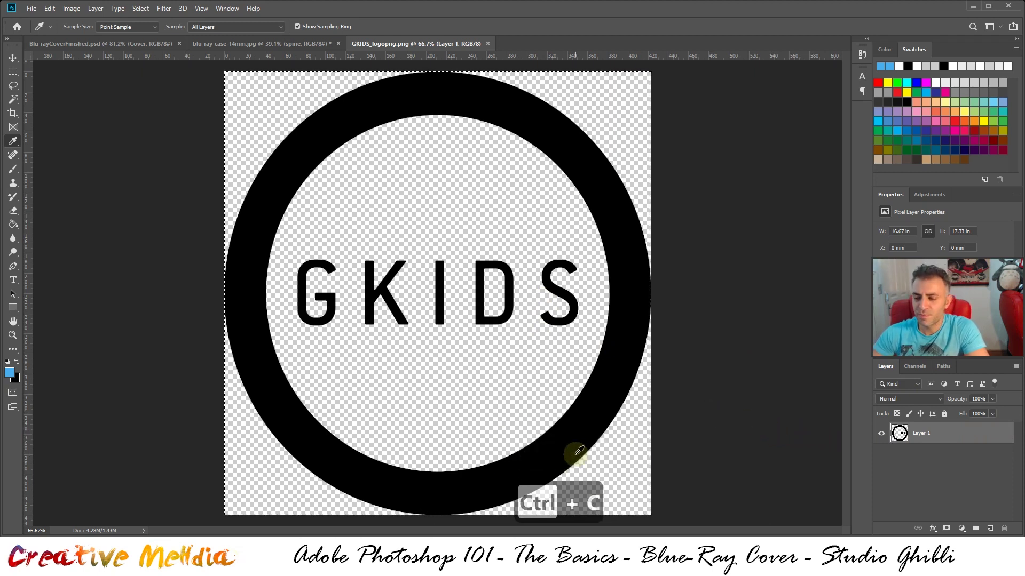
click(208, 43)
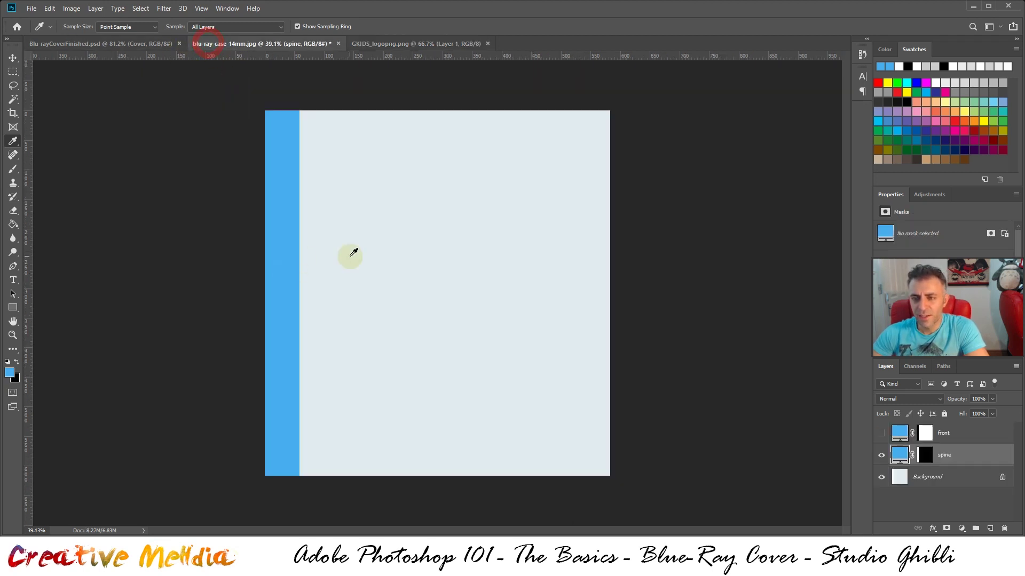
key(ctrl+v)
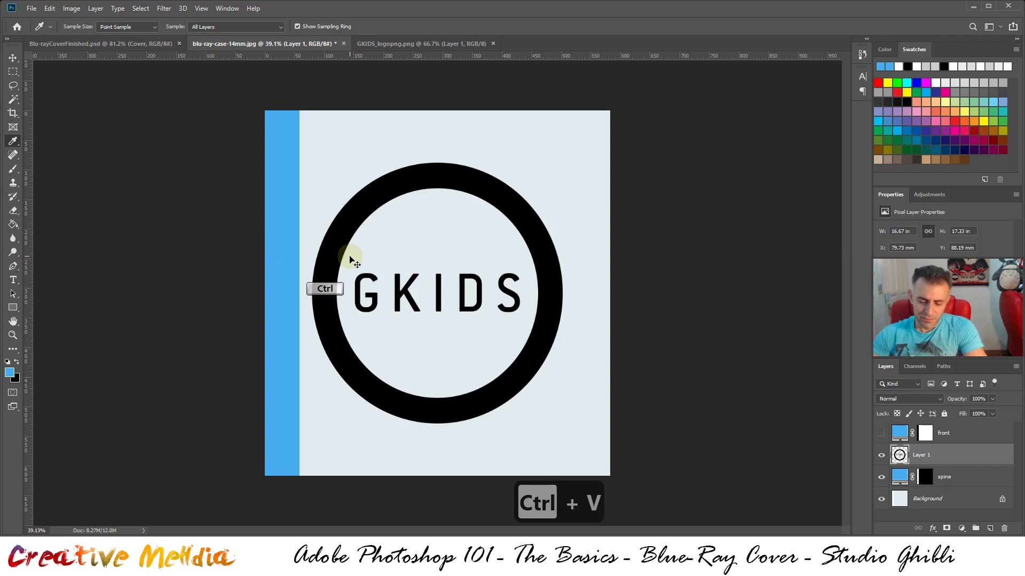
Step: Scale the pasted GKIDS logo down to about 13.8% of its size
key(ctrl+t)
drag(562, 423, 359, 180)
scroll(359, 182, up, 5)
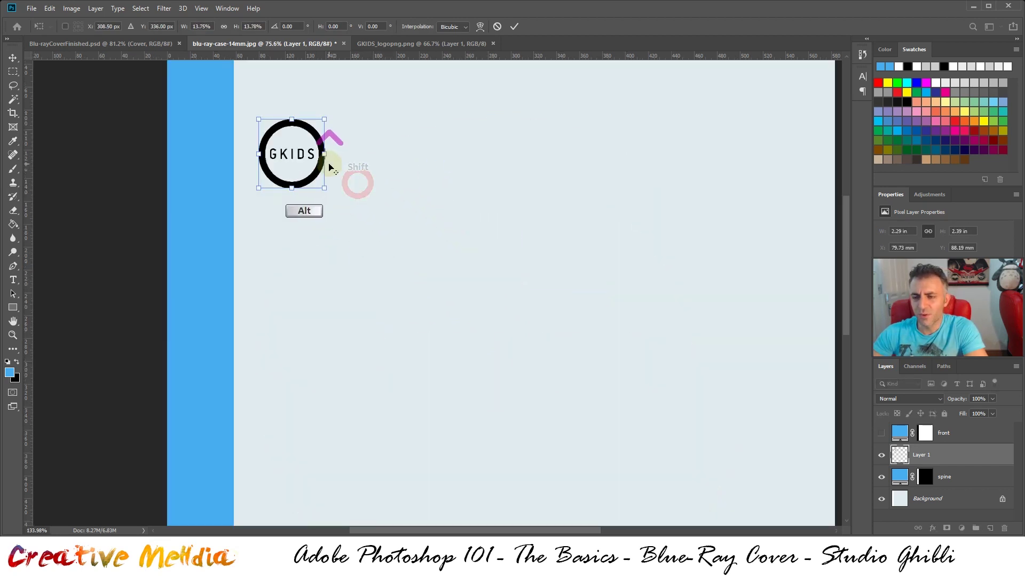
key(Return)
drag(458, 234, 595, 394)
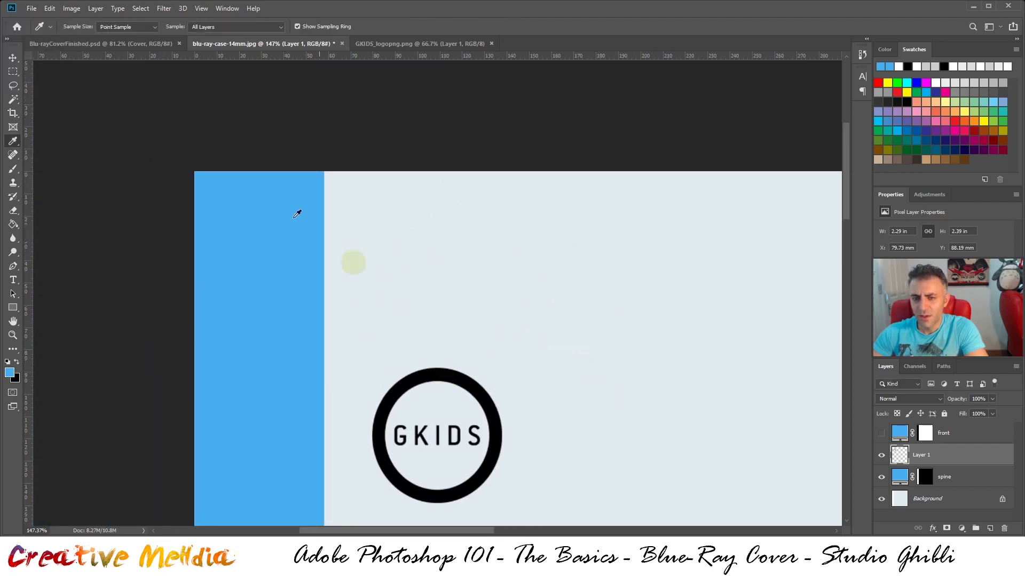
Step: Move the GKIDS logo onto the upper end of the blue spine and scale it to about 73%
click(13, 57)
drag(441, 383, 270, 211)
key(ctrl+t)
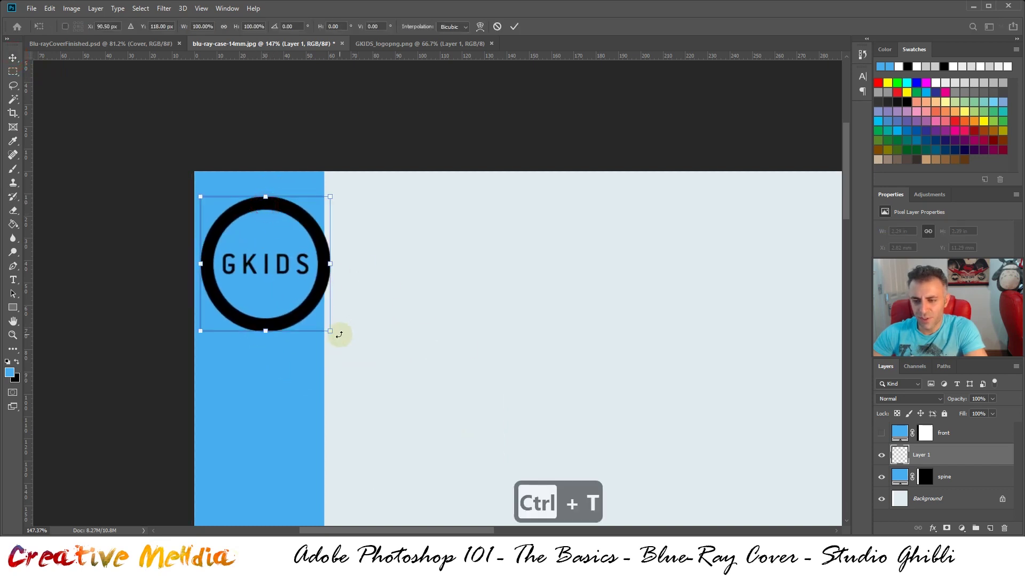
drag(331, 332, 284, 288)
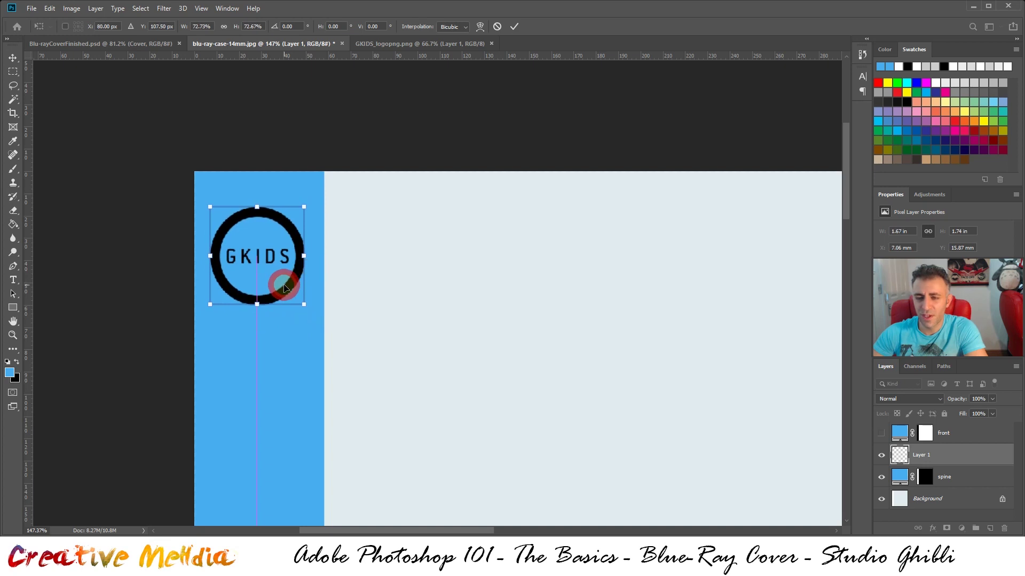
Step: Centre the GKIDS logo across the spine about 16 mm below its upper edge and invert the logo's colour to white
scroll(278, 265, down, 2)
drag(292, 239, 290, 239)
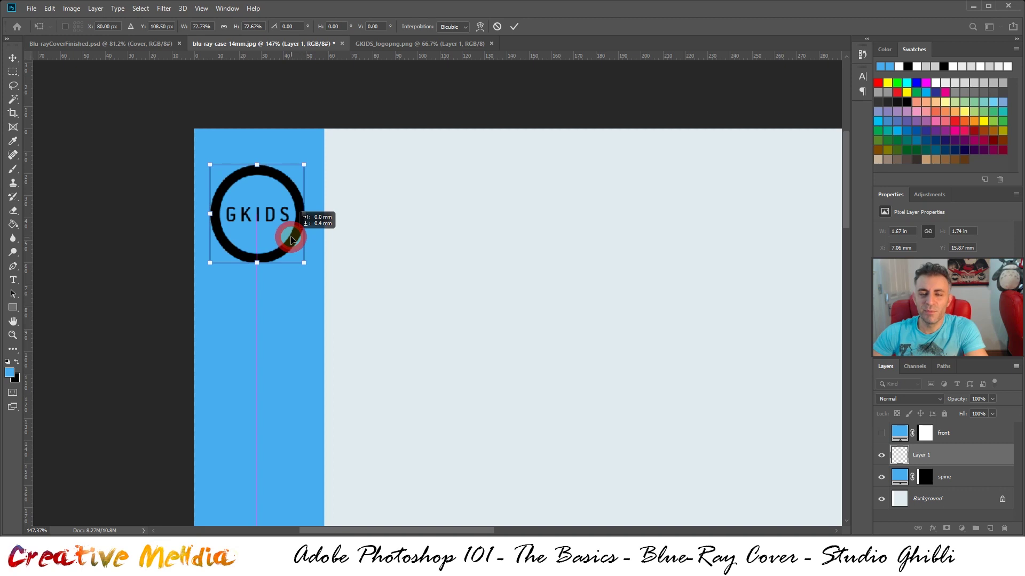
drag(296, 240, 293, 241)
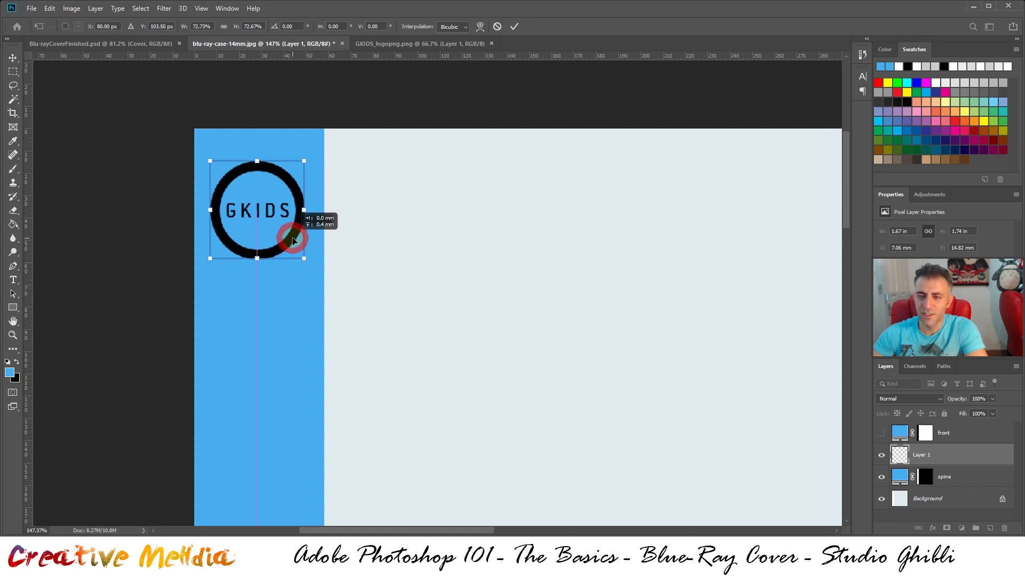
drag(293, 241, 297, 245)
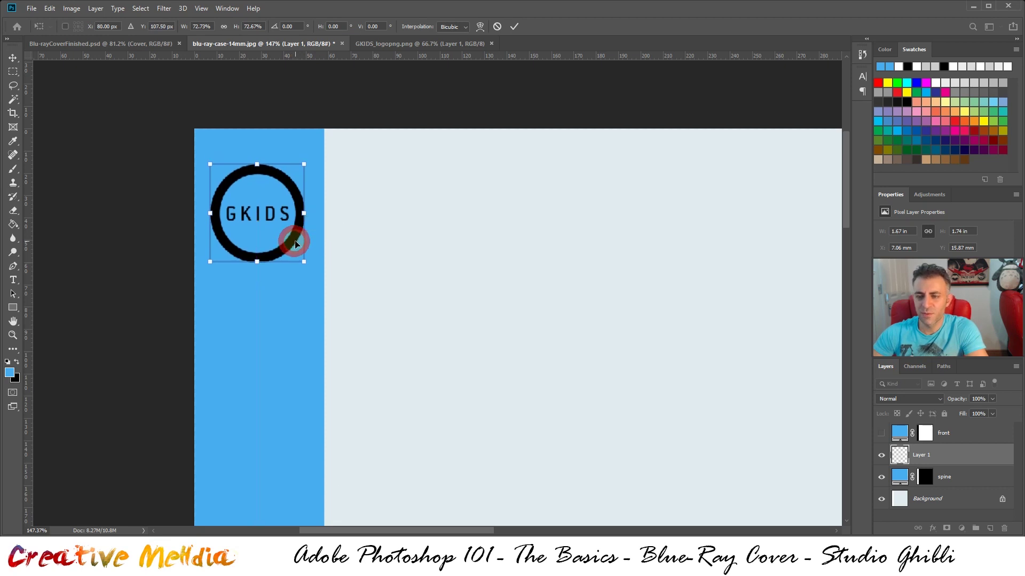
key(ctrl+Return)
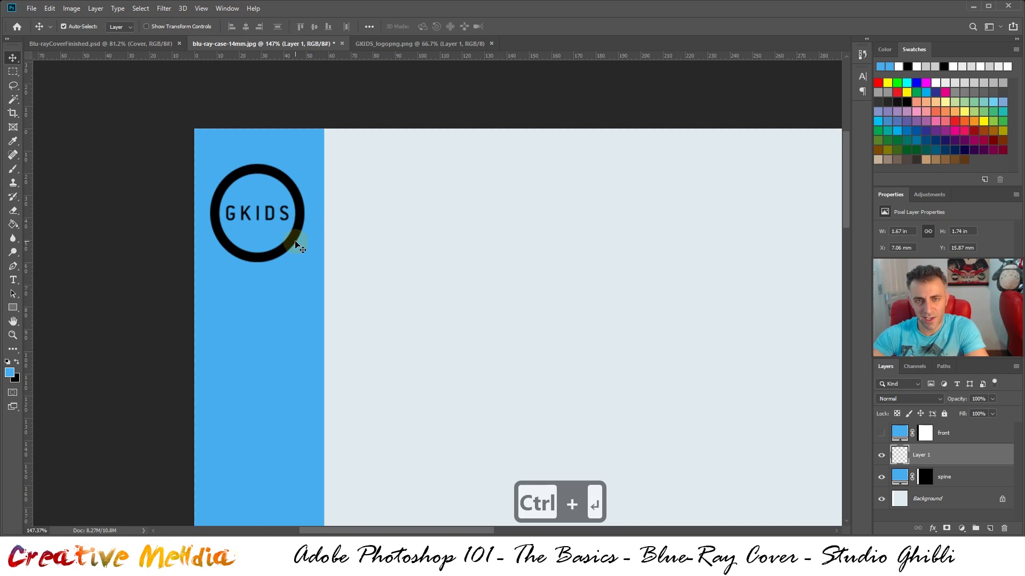
key(ctrl)
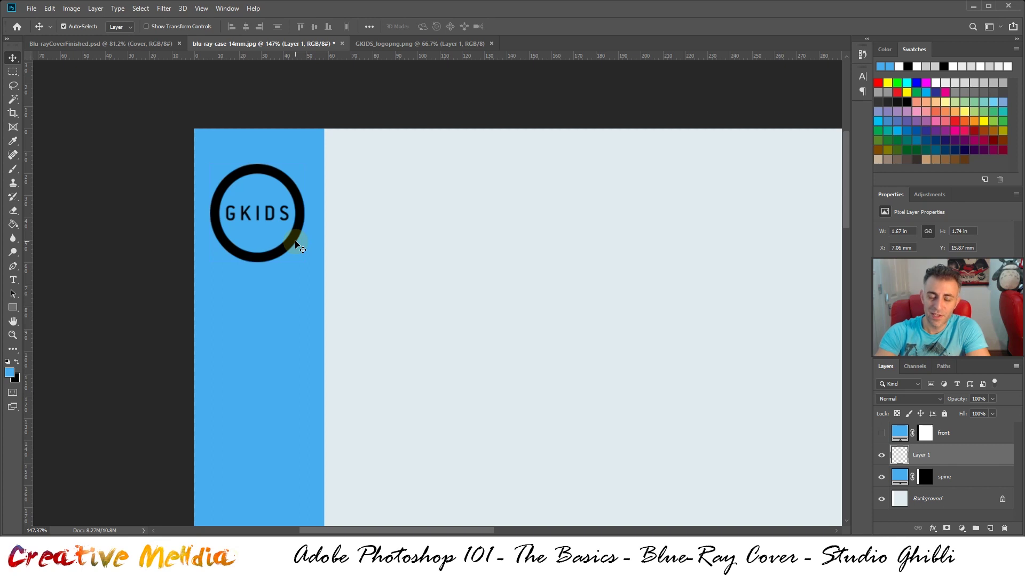
key(ctrl+i)
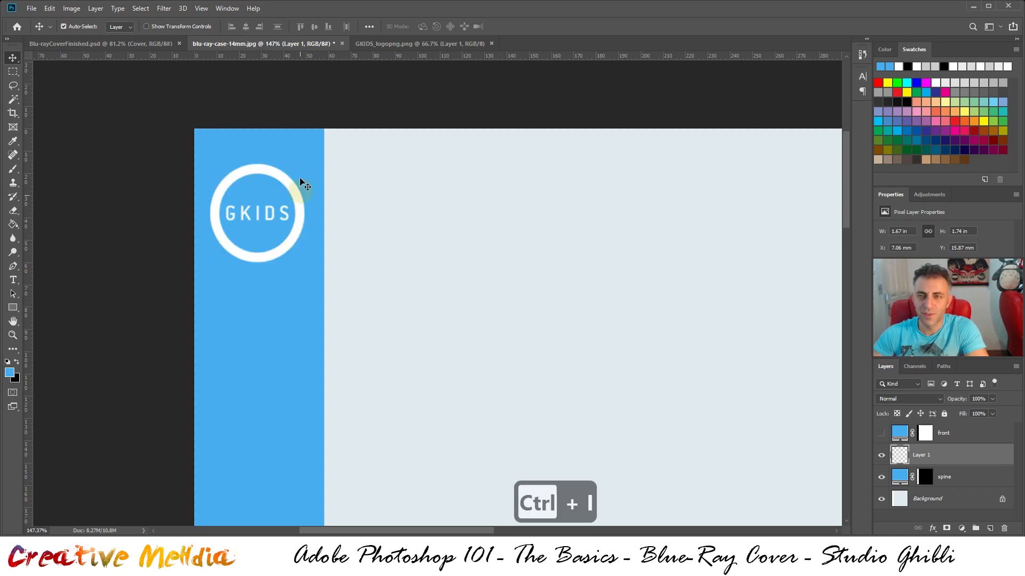
click(72, 10)
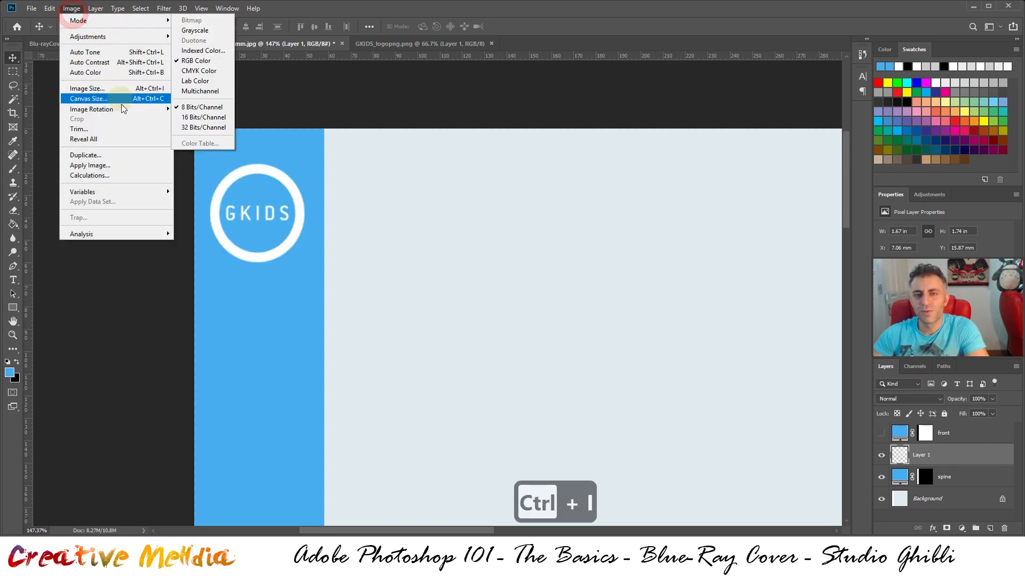
mouse_move(130, 41)
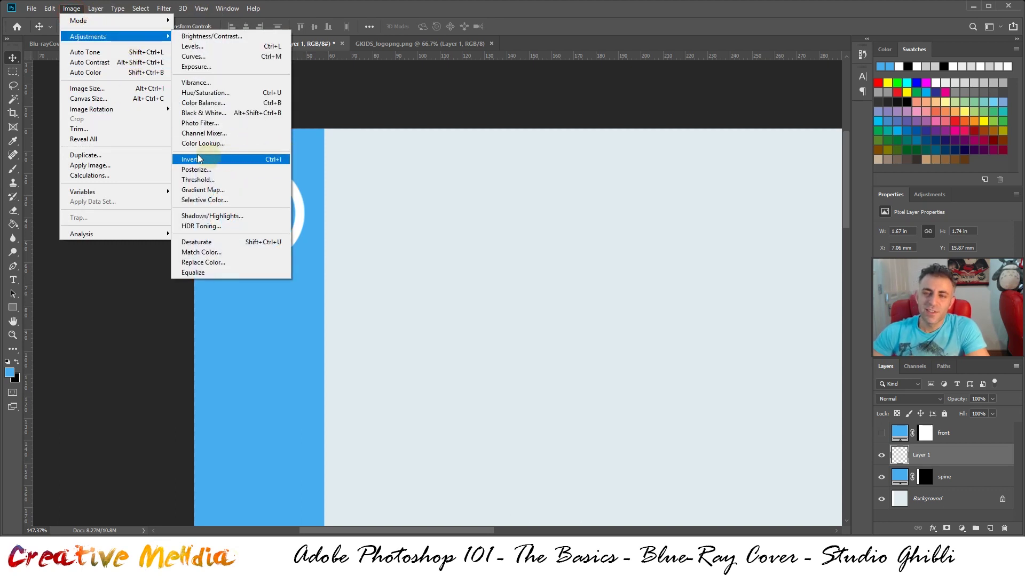
click(318, 6)
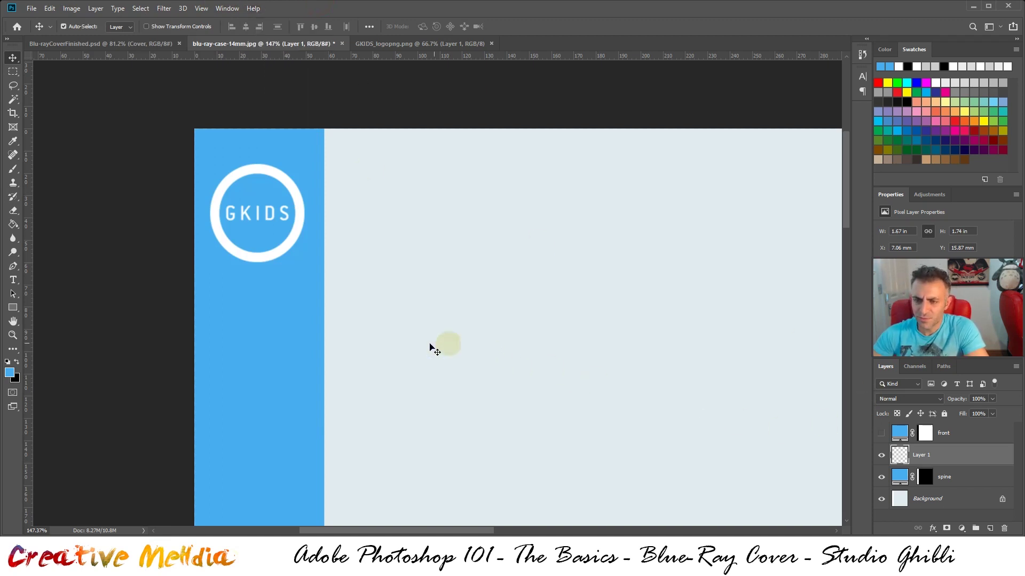
scroll(323, 300, down, 3)
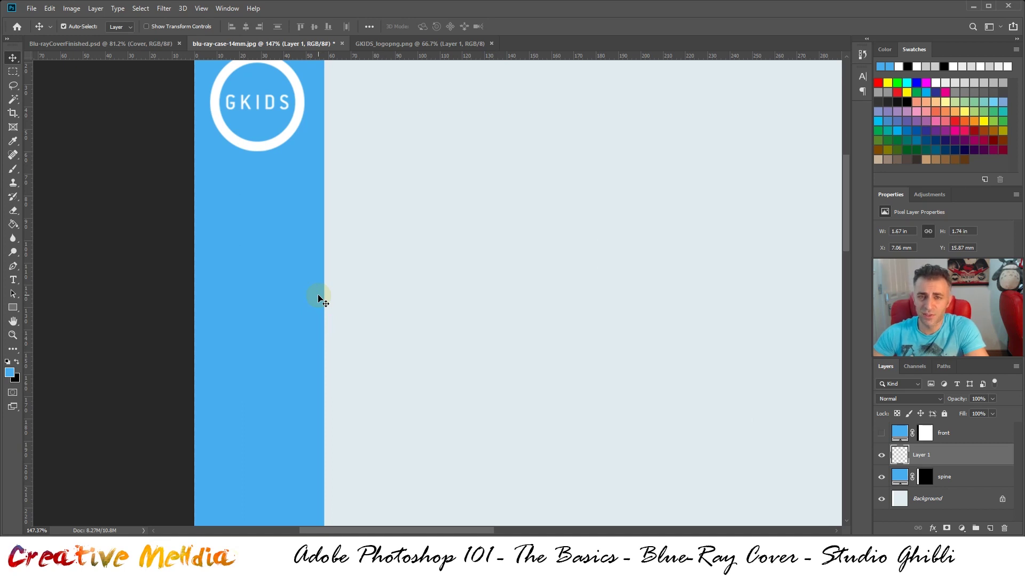
scroll(313, 304, up, 1)
scroll(304, 307, down, 3)
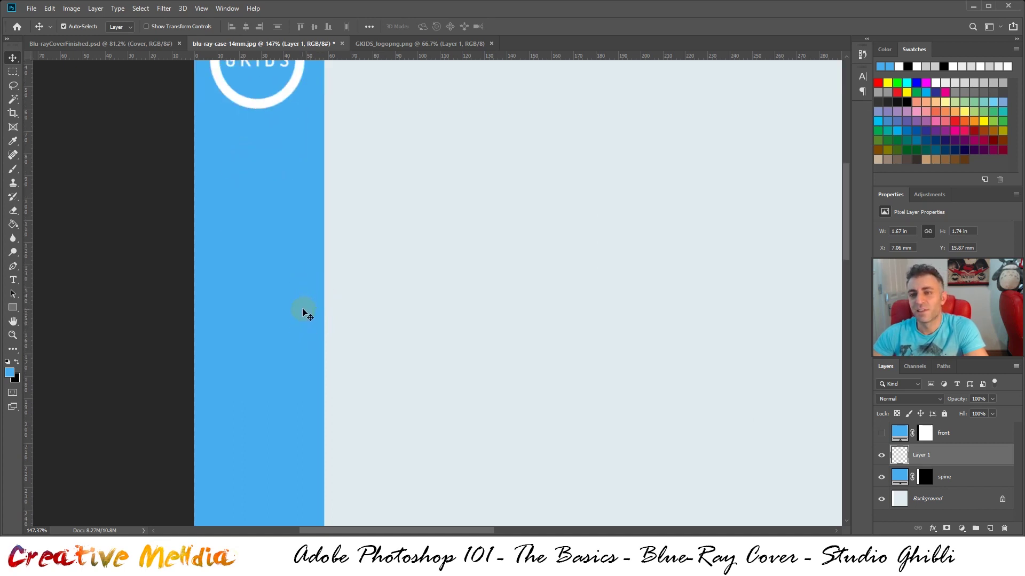
scroll(302, 305, up, 1)
scroll(303, 305, up, 1)
scroll(299, 299, down, 4)
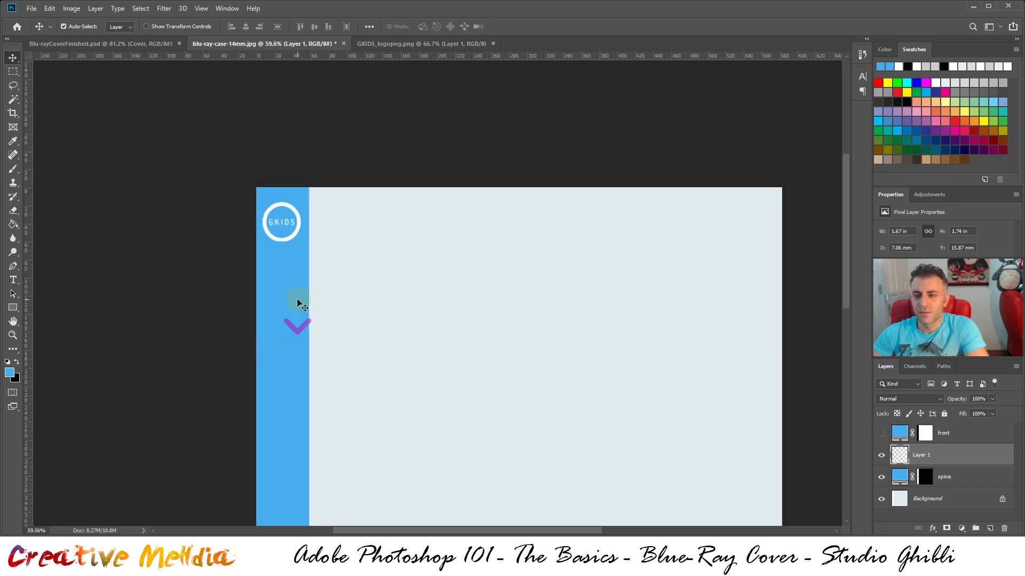
scroll(289, 335, down, 1)
scroll(290, 334, down, 2)
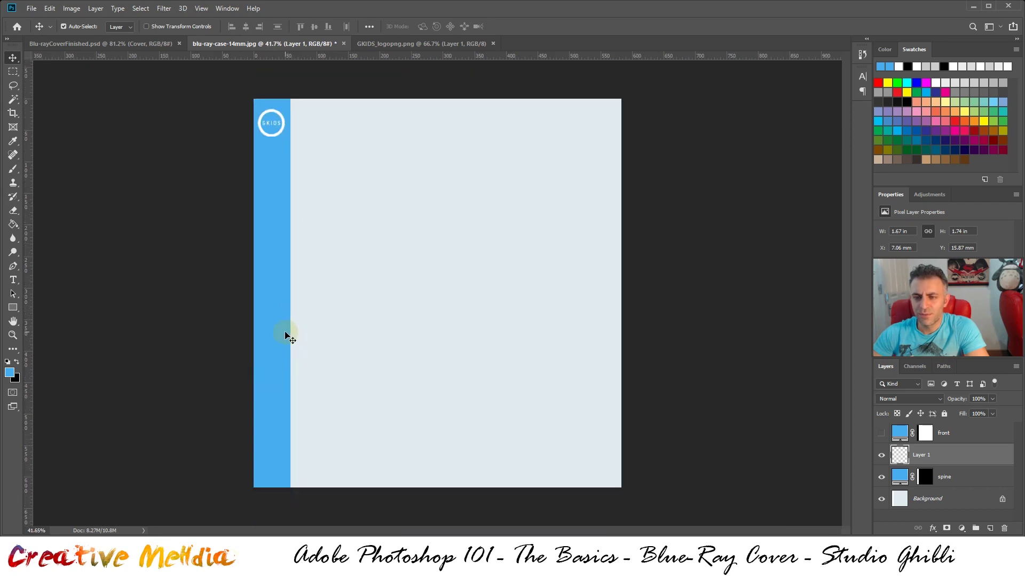
Step: Close GKIDS_logopng.png and check the logo order on the spine in Blu-rayCoverFinished.psd
click(401, 44)
click(492, 44)
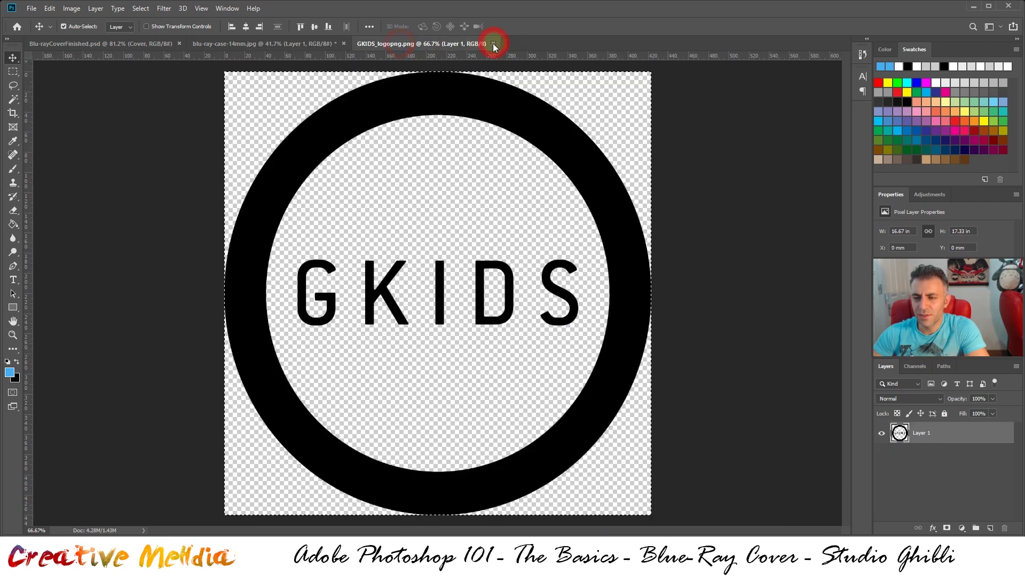
click(108, 43)
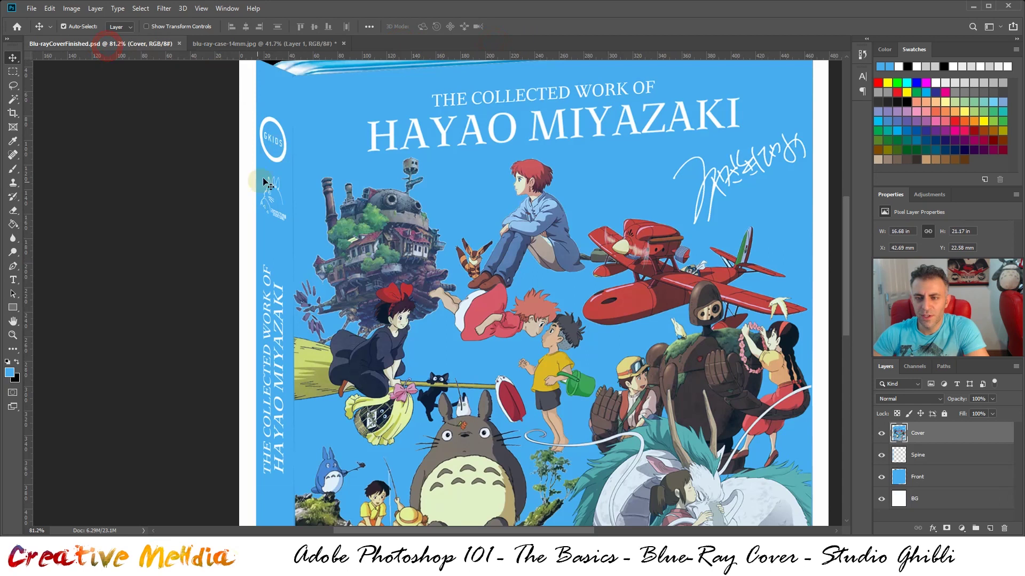
click(248, 43)
Step: Open studio-ghibli-logo-small.png from the Assets folder and copy the whole logo
click(32, 8)
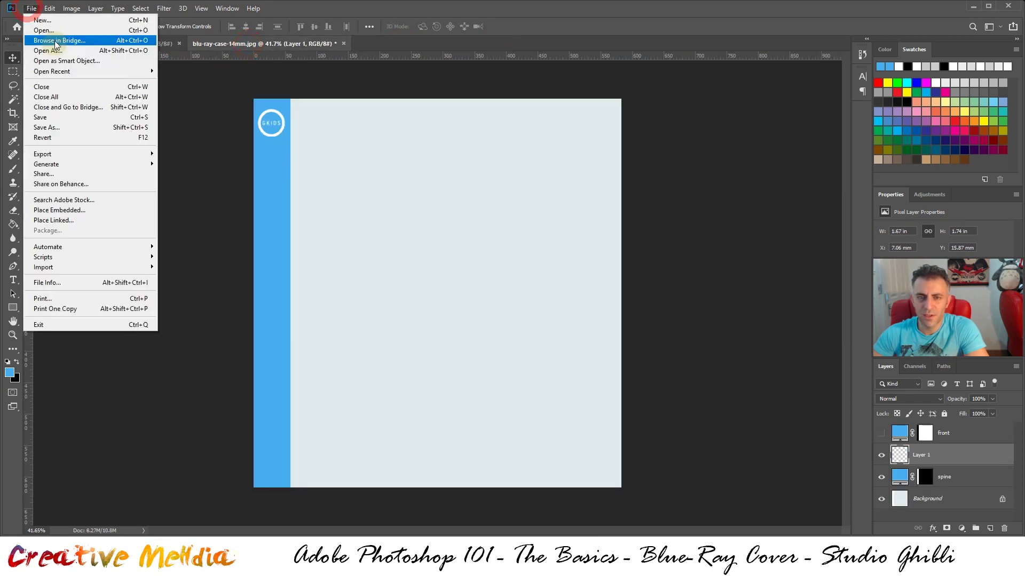
click(42, 30)
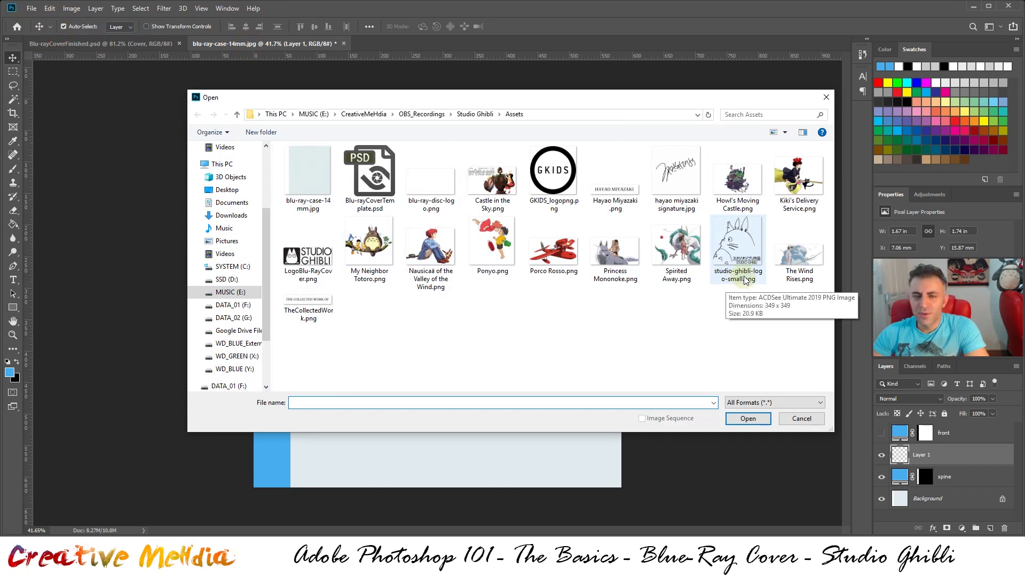
double_click(744, 258)
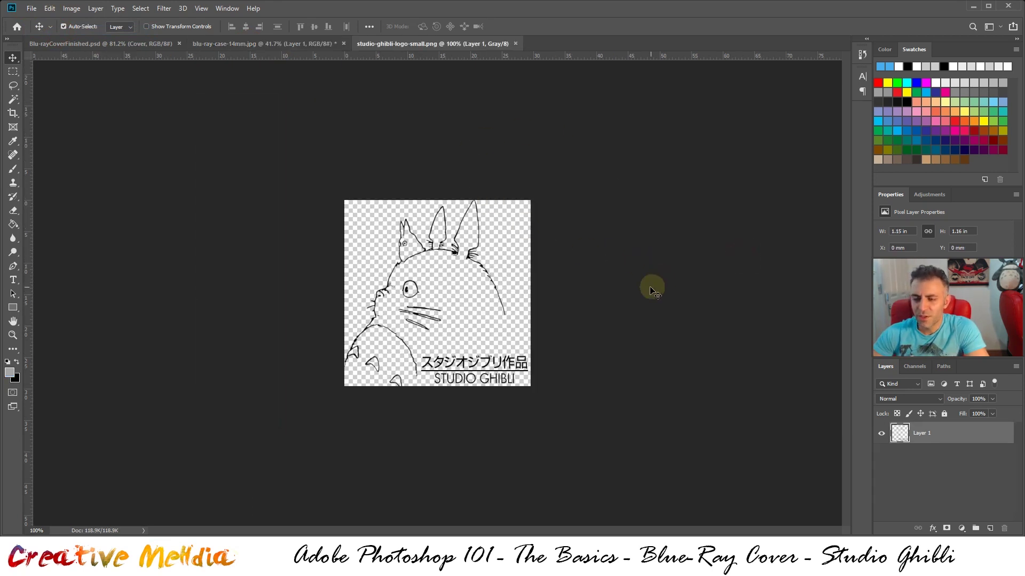
scroll(492, 324, up, 2)
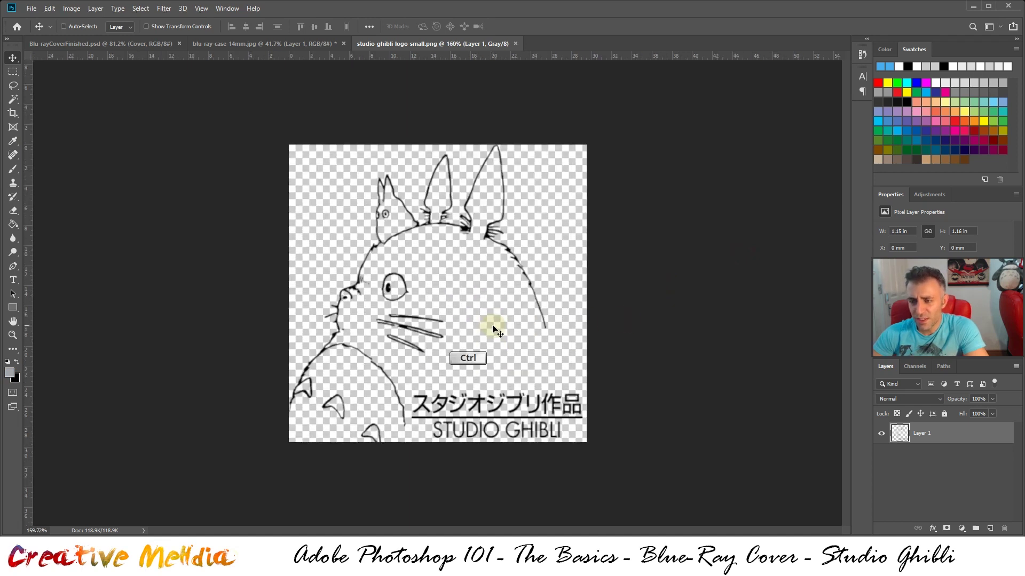
key(ctrl+a)
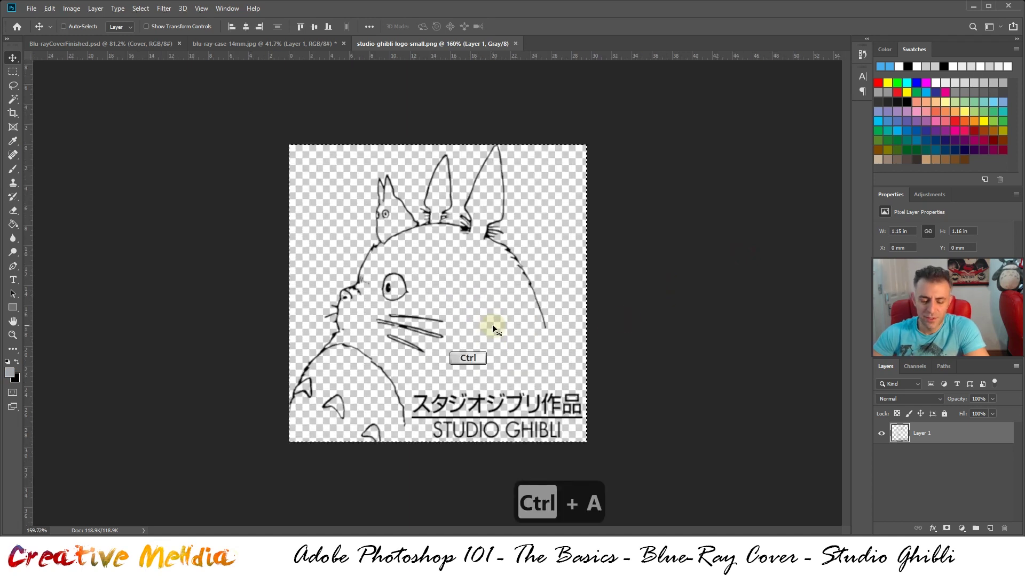
key(ctrl+c)
Step: Paste the Studio Ghibli logo into blu-ray-case-14mm.jpg as a layer above the GKIDS logo's layer
click(233, 43)
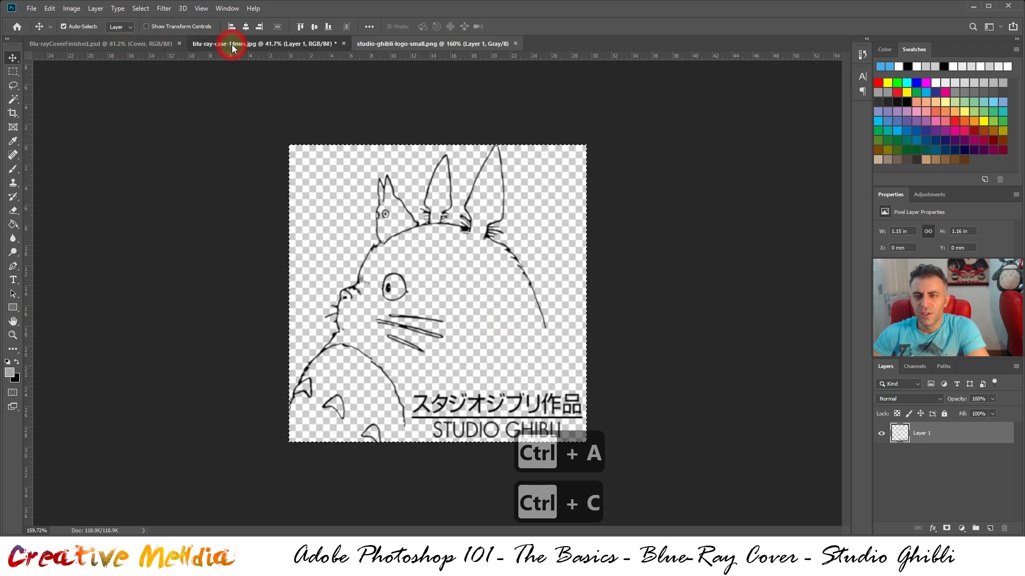
scroll(264, 170, up, 2)
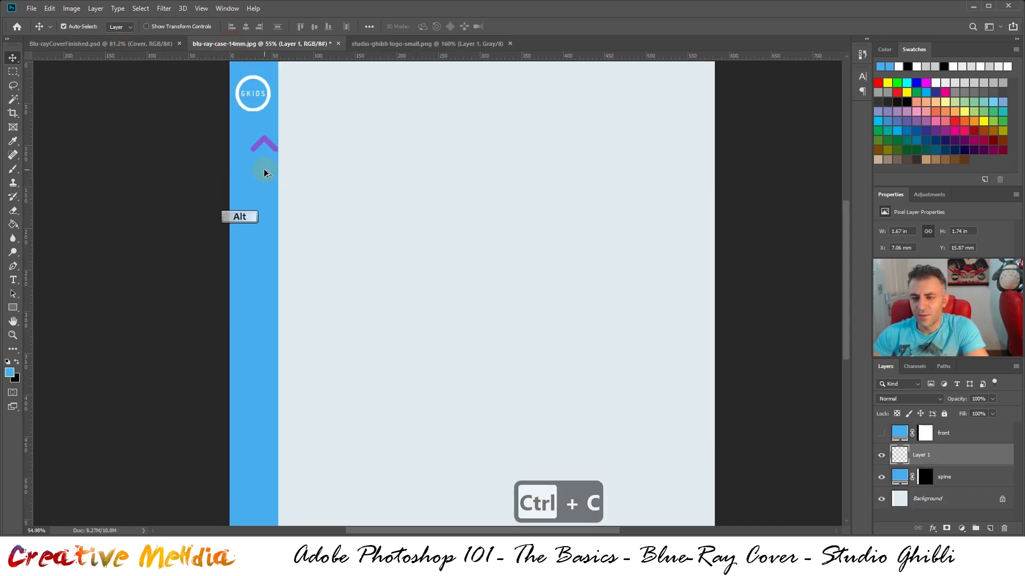
scroll(264, 169, up, 2)
scroll(265, 172, up, 2)
key(ctrl+v)
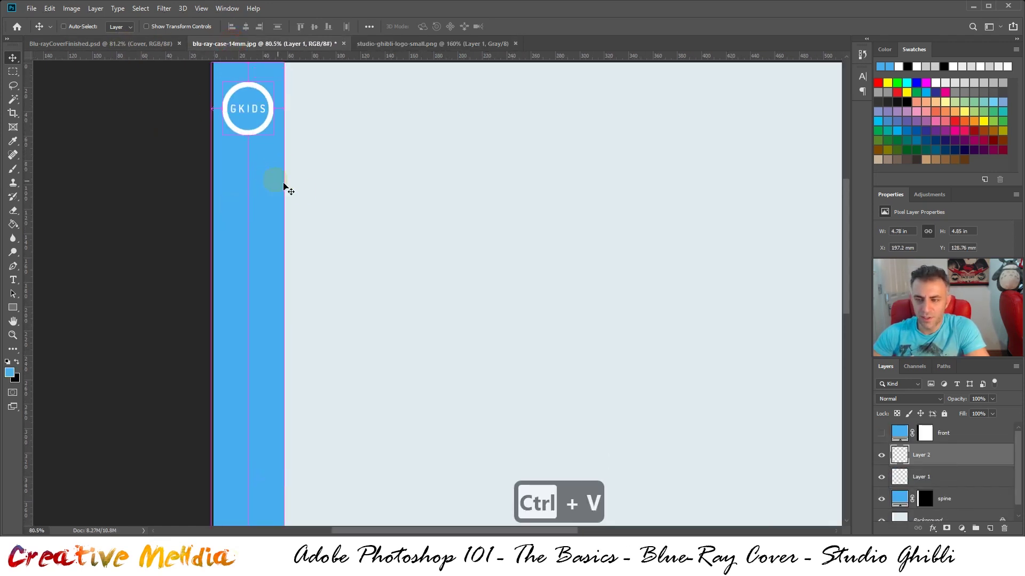
key(ctrl)
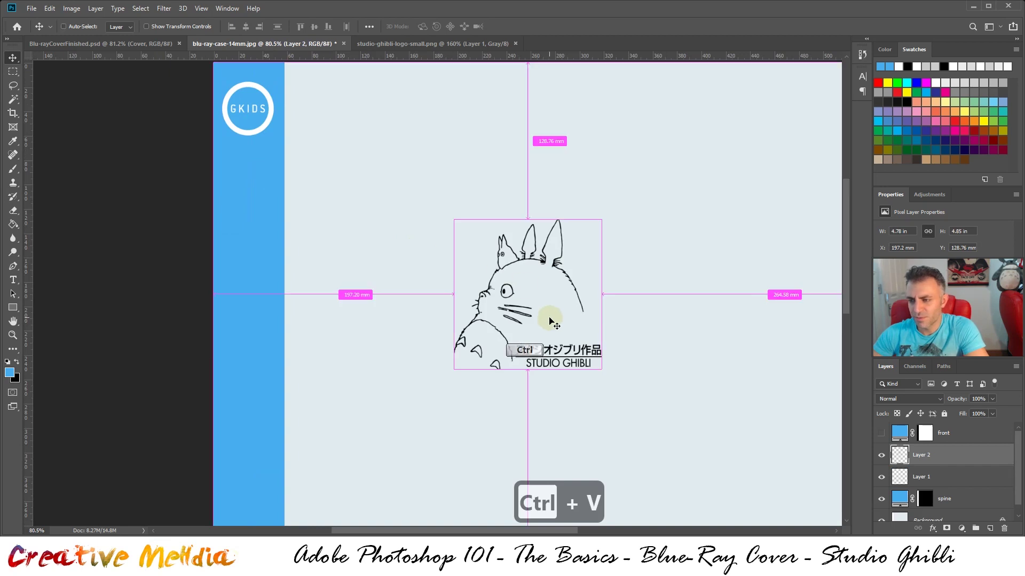
Step: Scale the Studio Ghibli logo down to about 28% and move it onto the spine just below the GKIDS logo
key(ctrl+t)
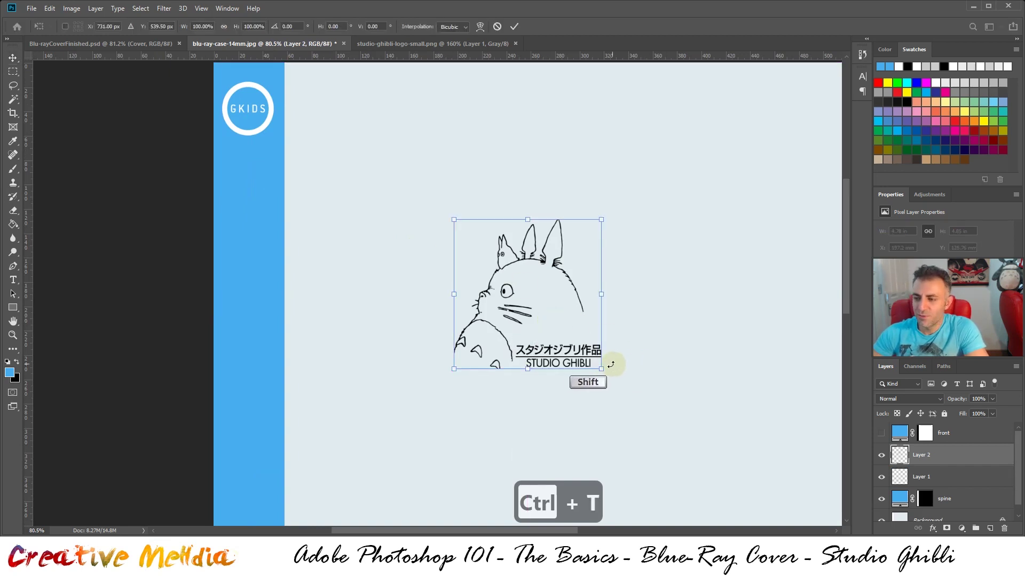
drag(601, 369, 244, 170)
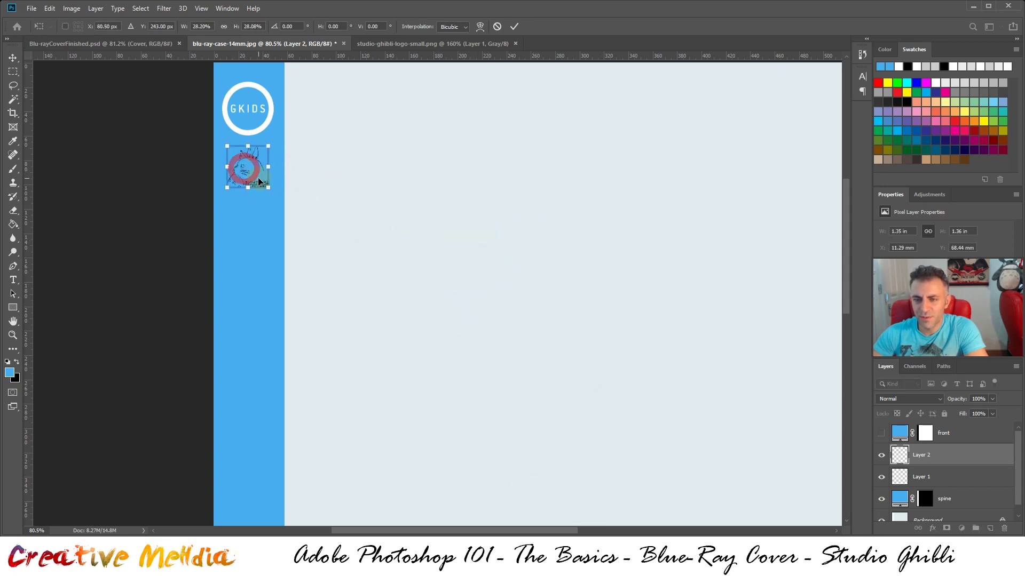
scroll(258, 184, up, 3)
scroll(258, 183, up, 2)
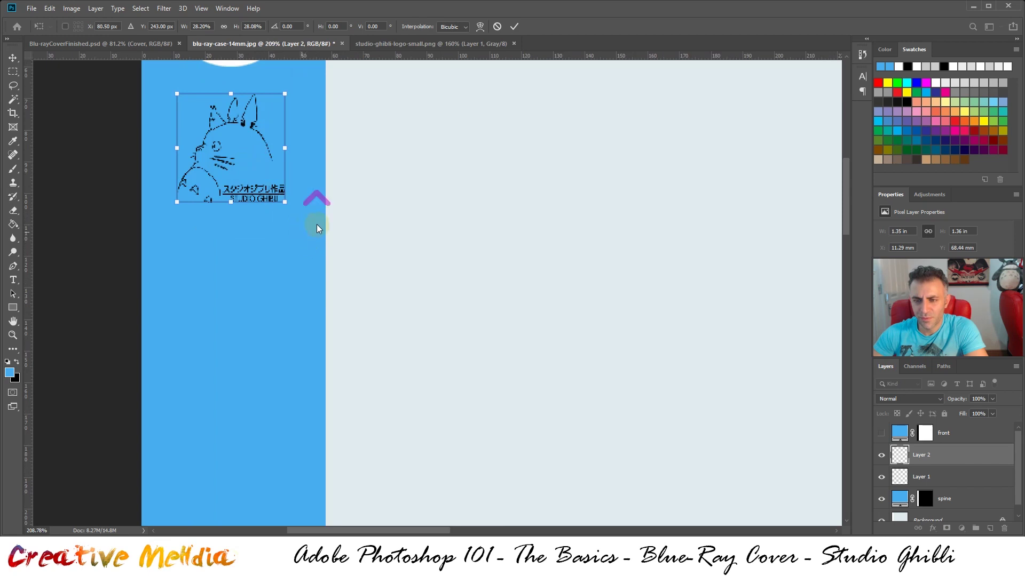
key(alt+space)
click(362, 208)
drag(370, 182, 365, 288)
Step: Enlarge the Studio Ghibli logo to about 119.5% and centre it below the GKIDS logo, about 66 mm from the spine's upper edge
key(ctrl+t)
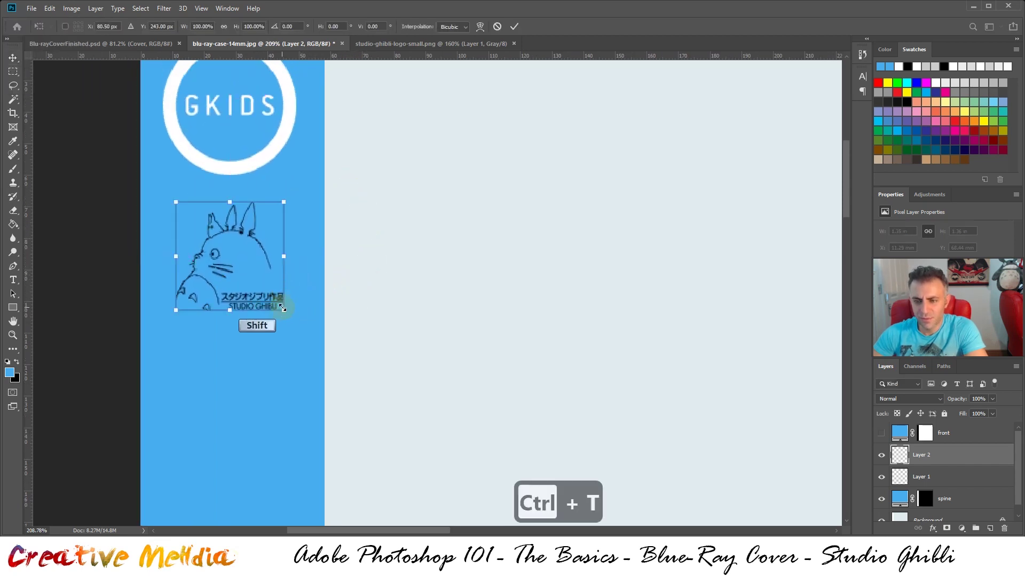
drag(282, 309, 305, 330)
drag(273, 283, 261, 277)
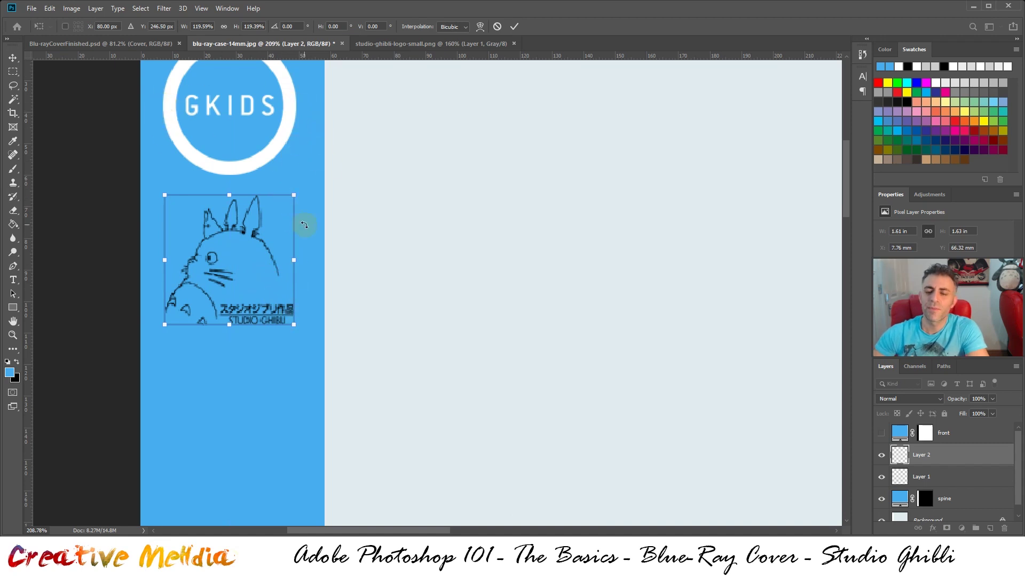
key(ctrl)
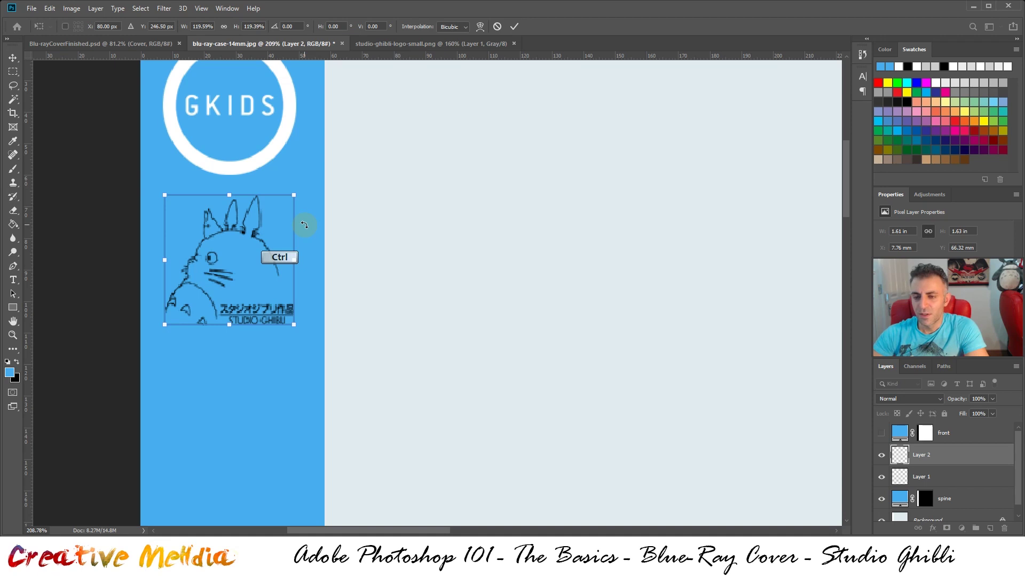
key(ctrl+Return)
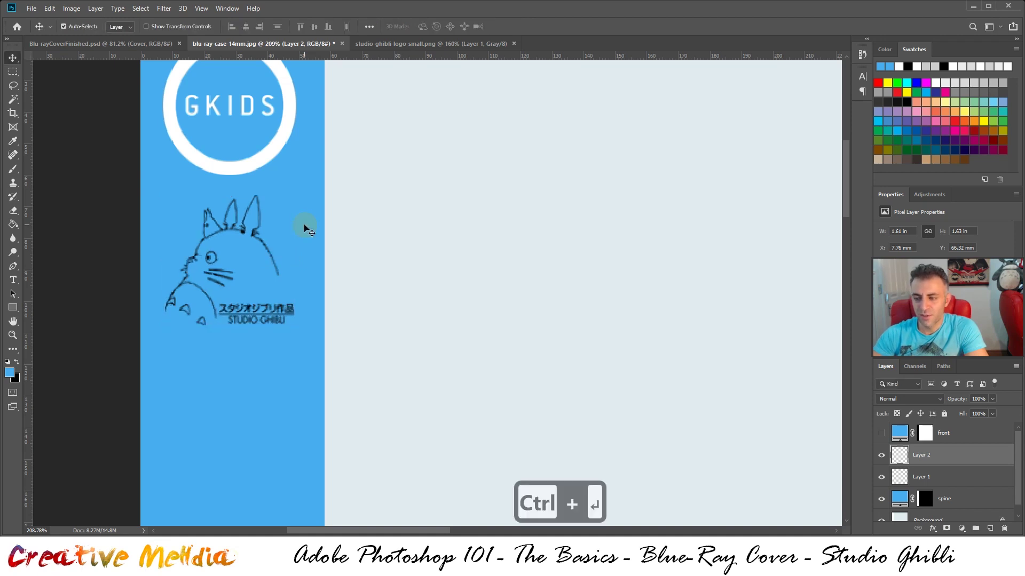
key(ctrl)
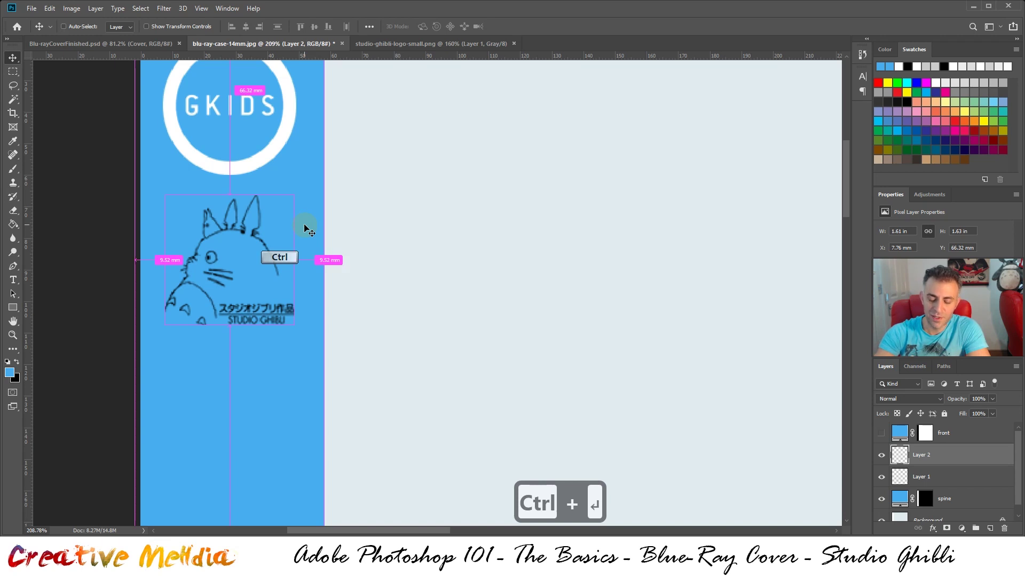
Step: Invert the Studio Ghibli logo's colour to white and duplicate its layer, comparing the lines with the copy hidden and shown
key(ctrl+i)
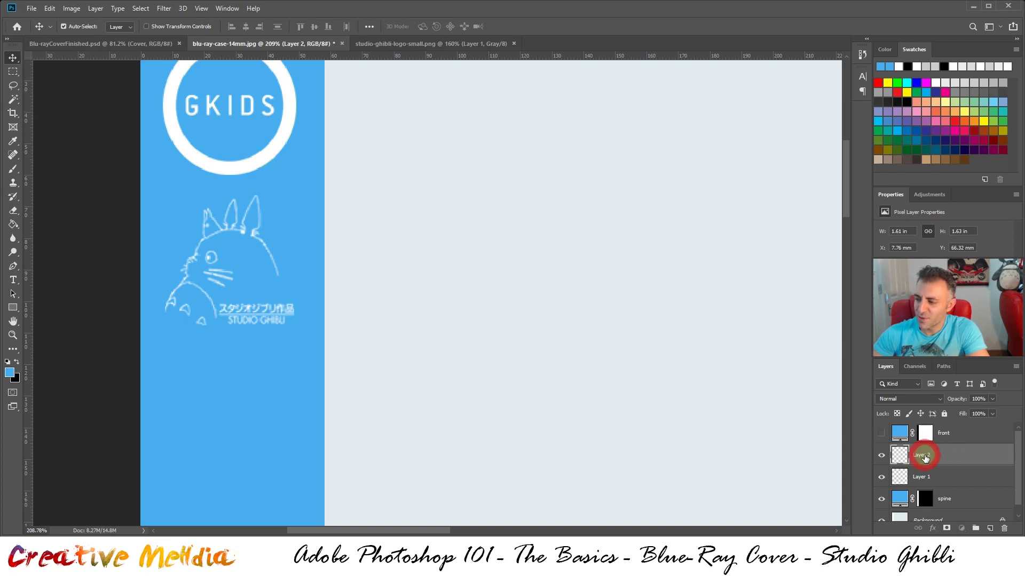
drag(925, 458, 991, 529)
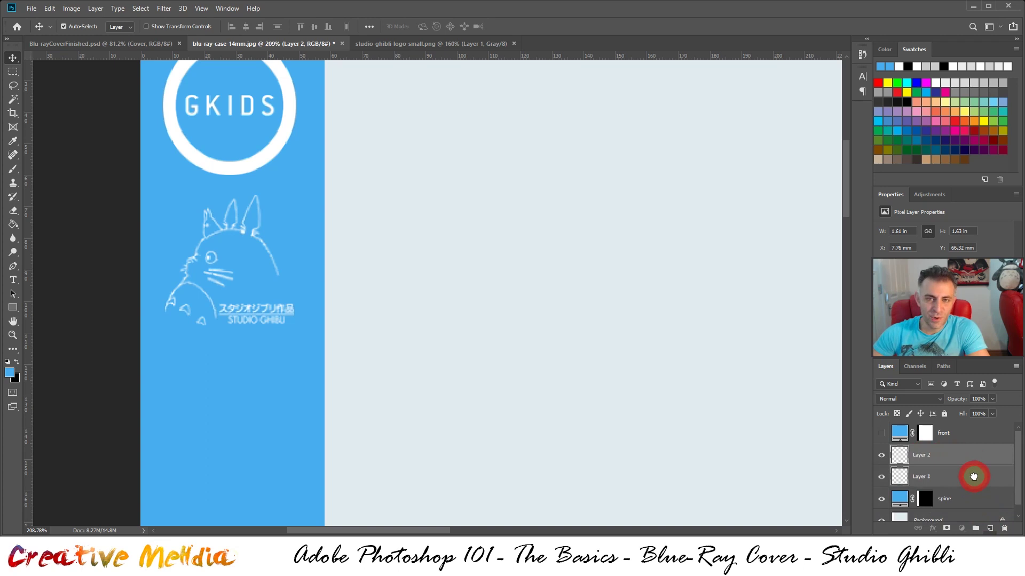
drag(974, 476, 991, 529)
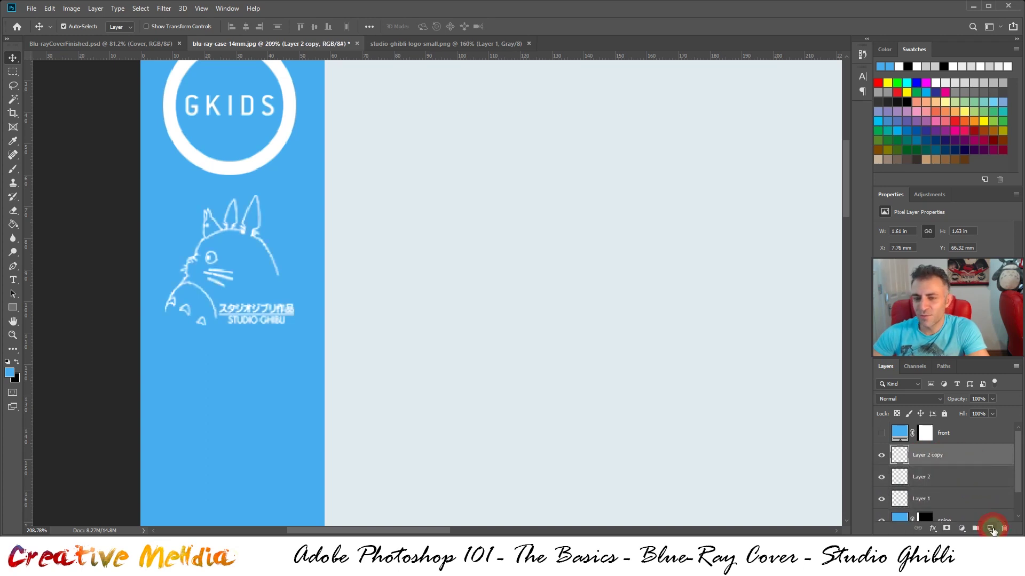
click(883, 456)
click(882, 456)
click(883, 457)
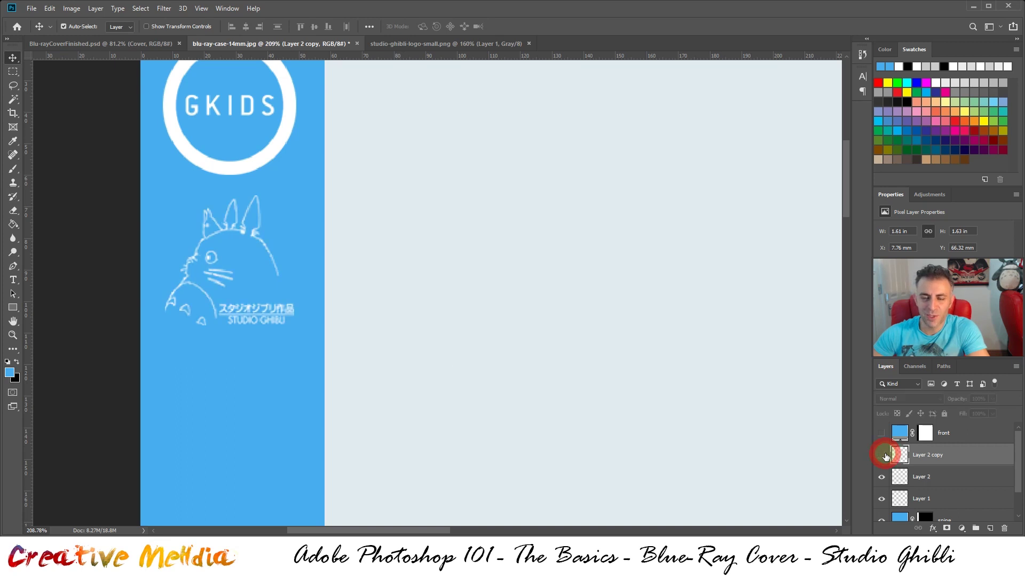
click(883, 457)
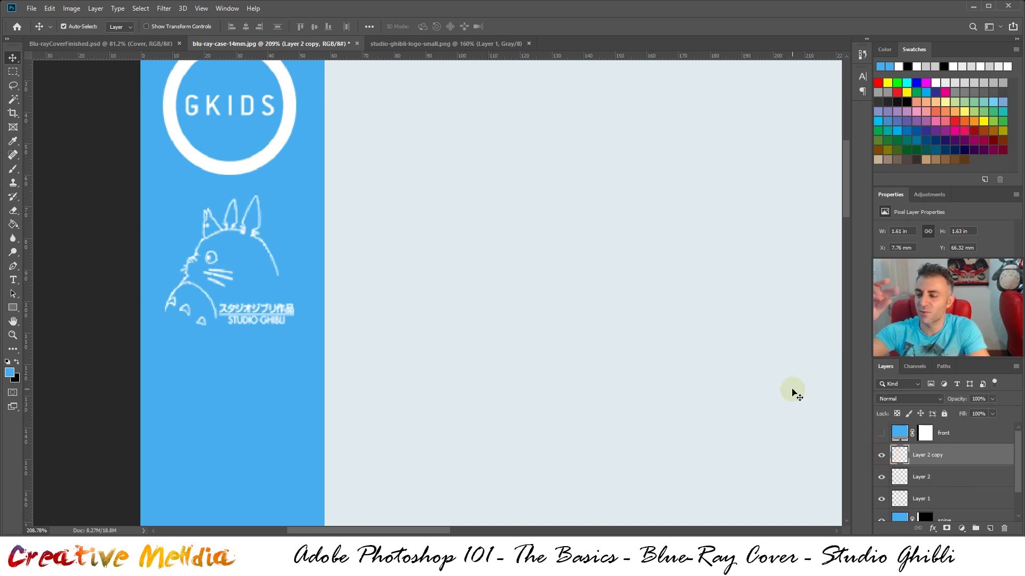
Step: Merge the Studio Ghibli logo's layer and its duplicate into a single layer
shift+click(928, 477)
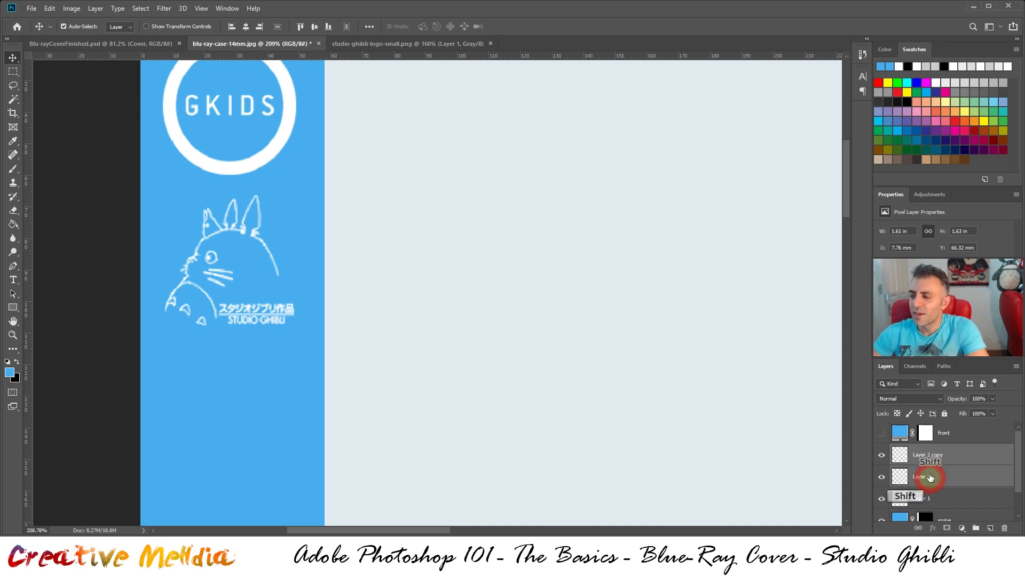
ctrl+click(932, 477)
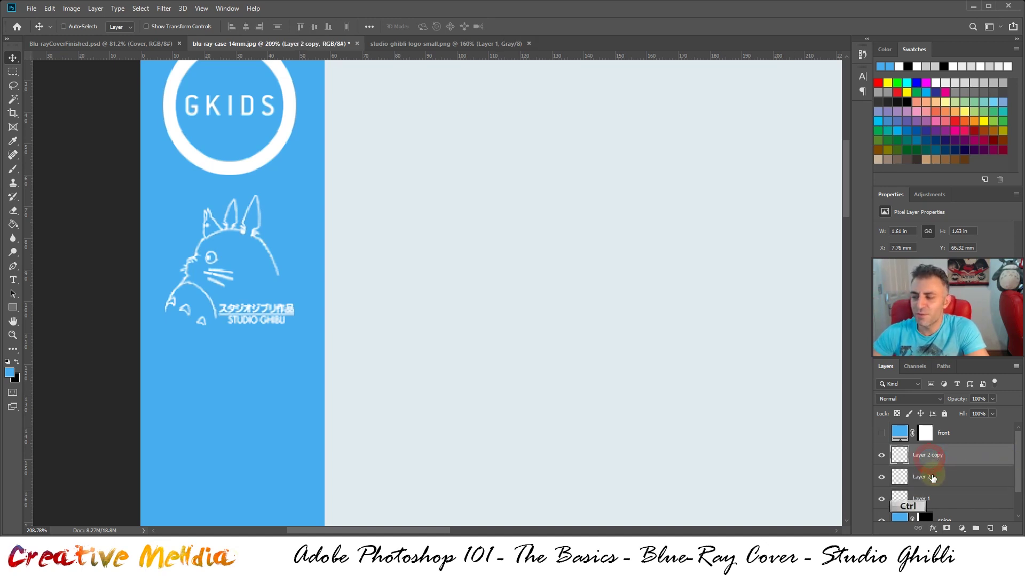
ctrl+click(932, 478)
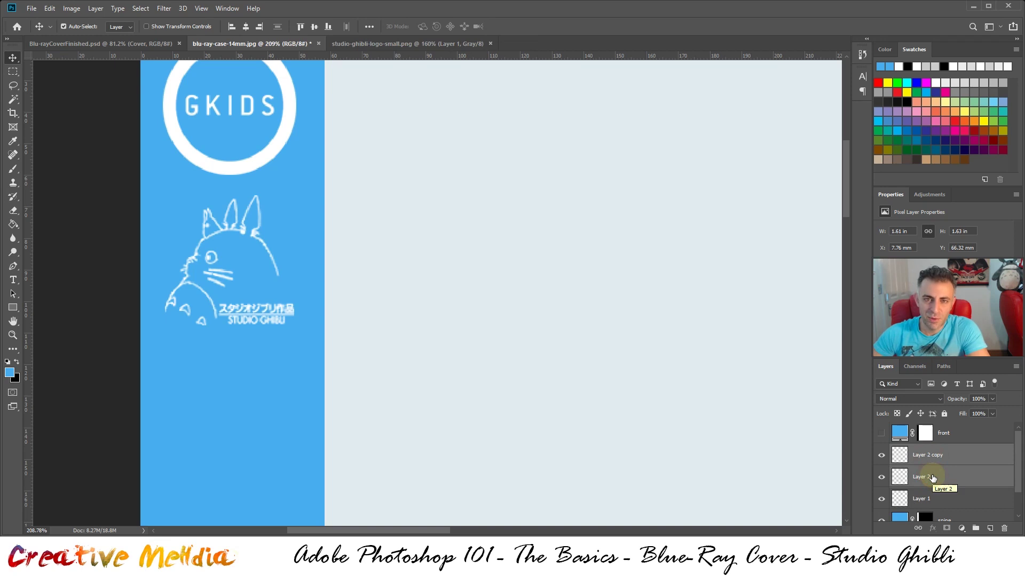
right_click(935, 472)
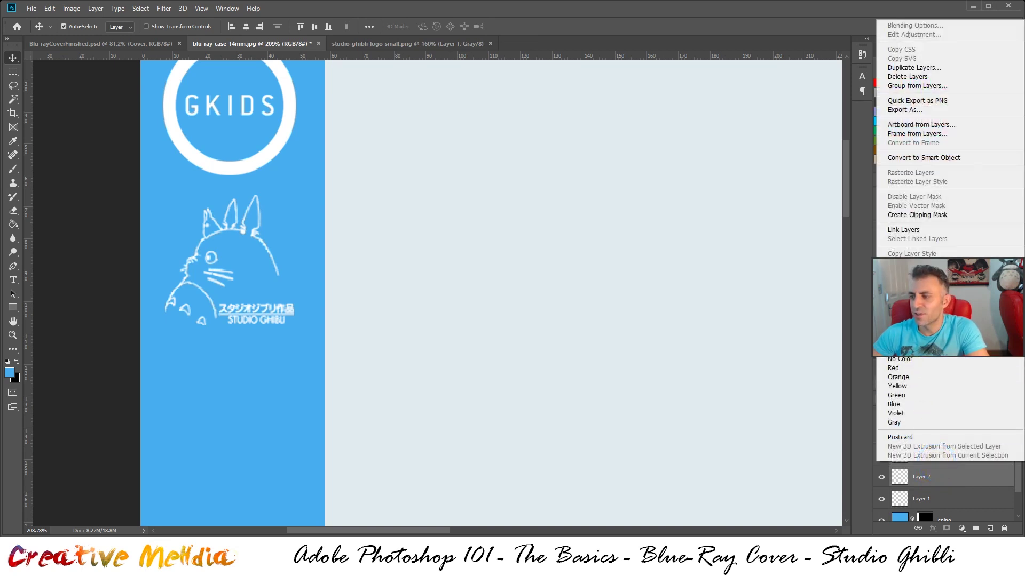
click(951, 468)
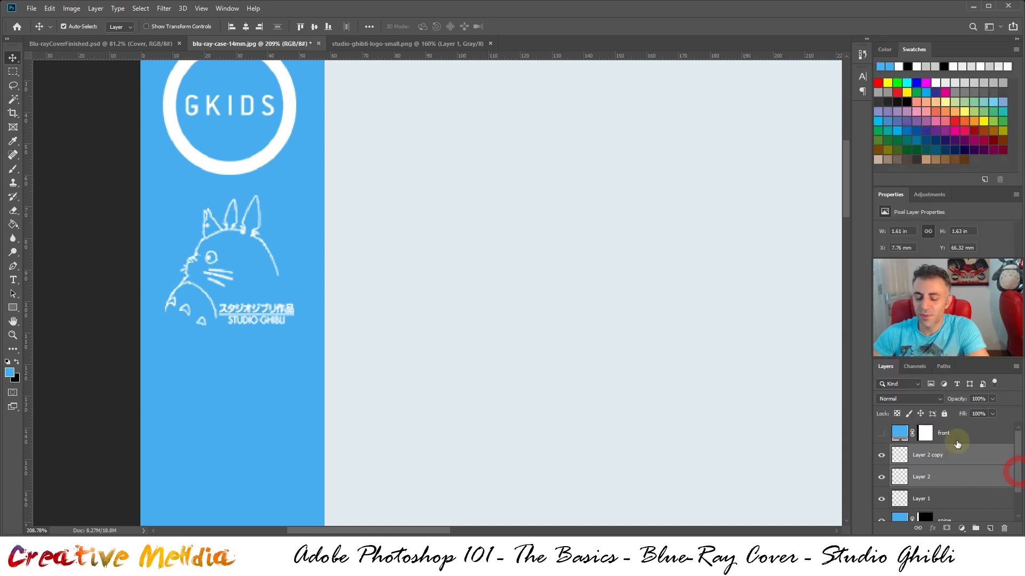
key(ctrl+e)
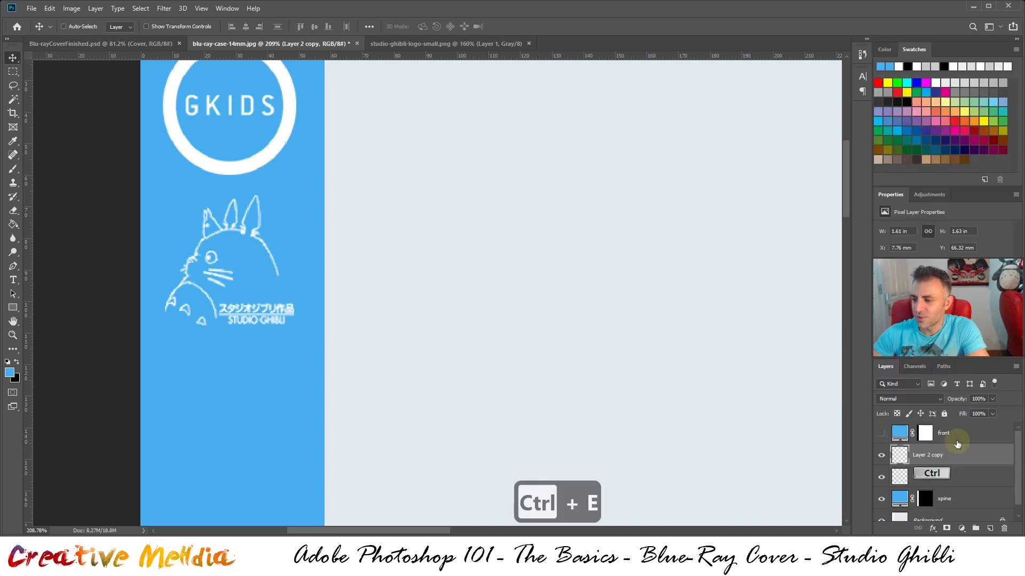
Step: Rename the merged Studio Ghibli logo layer as StudioGhigliLogo
click(932, 461)
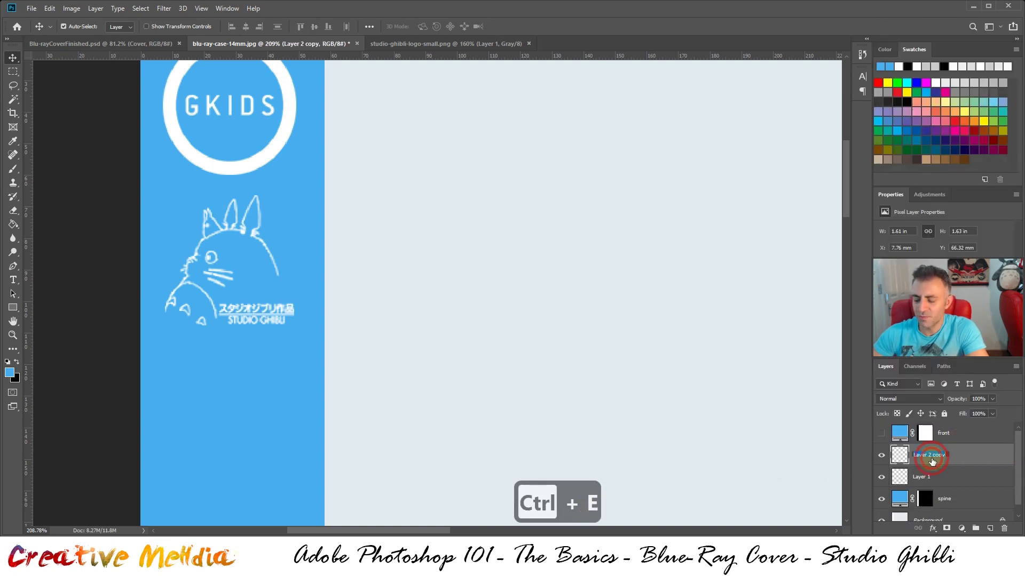
key(shift)
text(Stud)
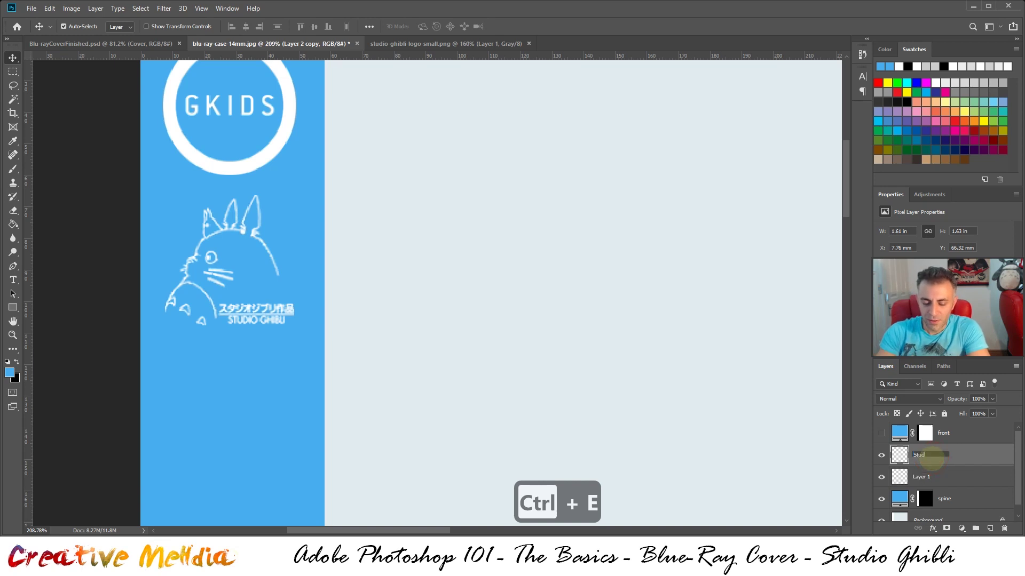
text(ioGh)
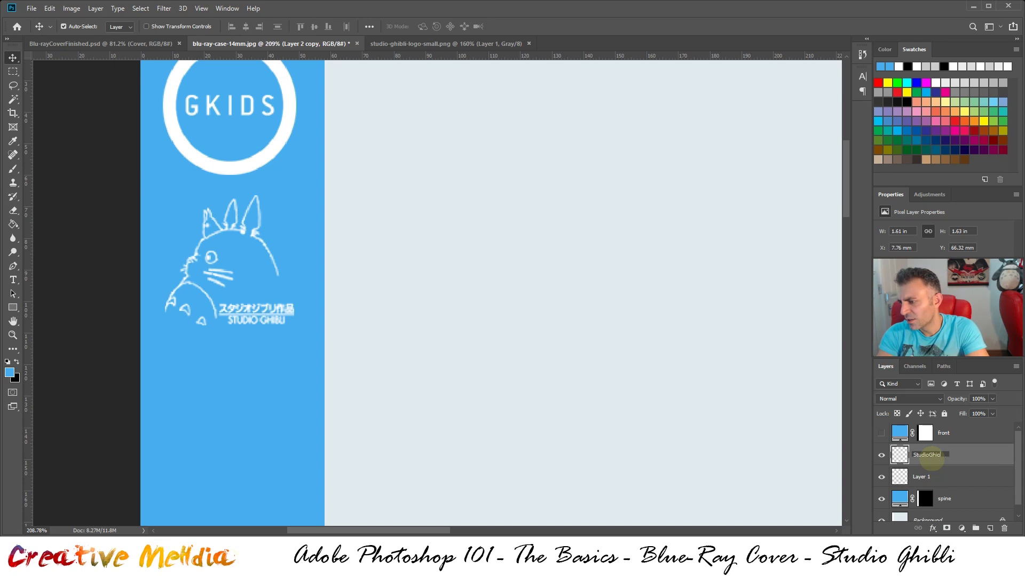
text(ibliLogo)
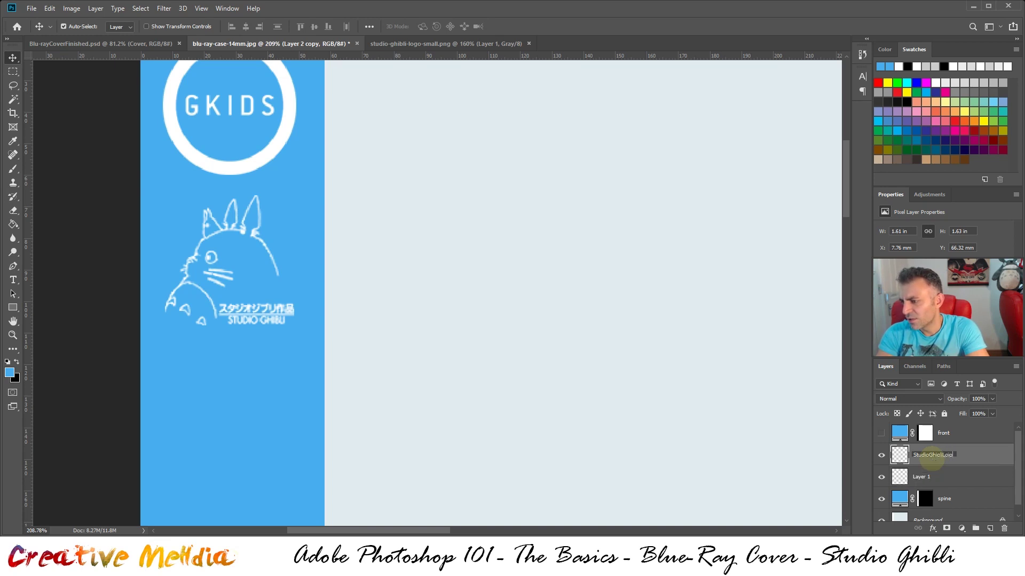
key(Return)
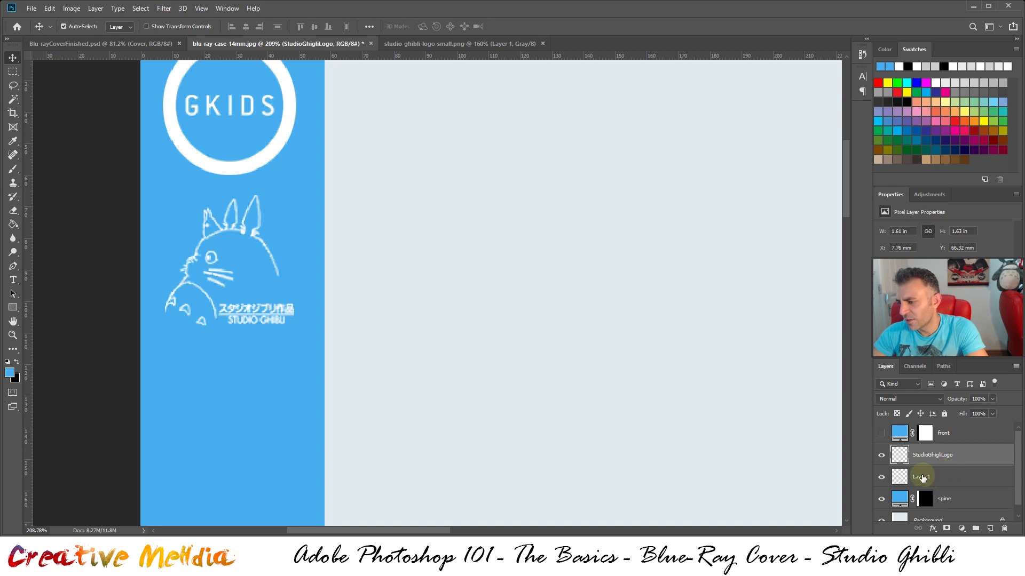
Step: Rename the GKIDS logo's layer as GKIDSLogo and reselect the Studio Ghibli logo's layer
click(922, 477)
click(881, 477)
click(881, 477)
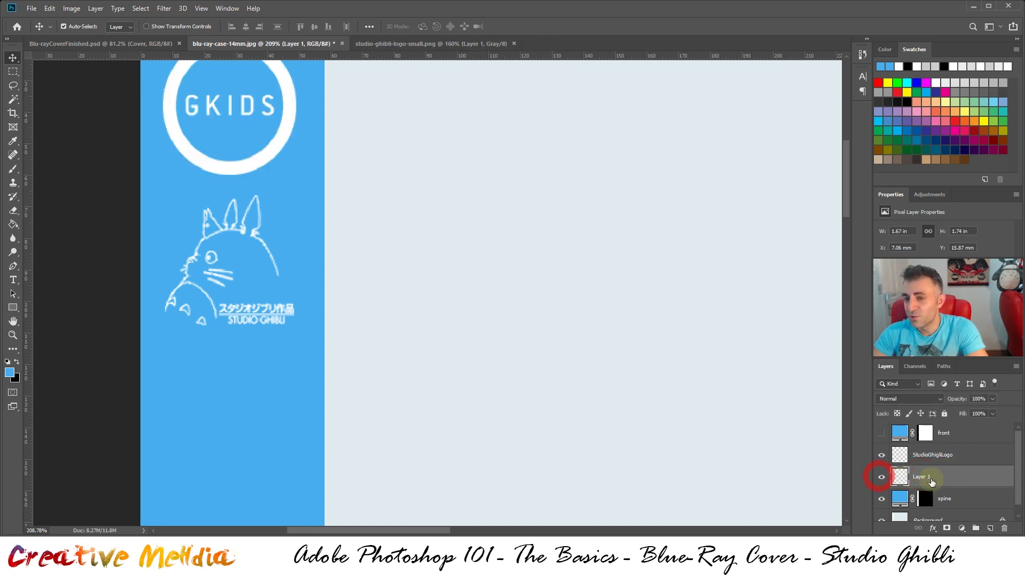
double_click(930, 477)
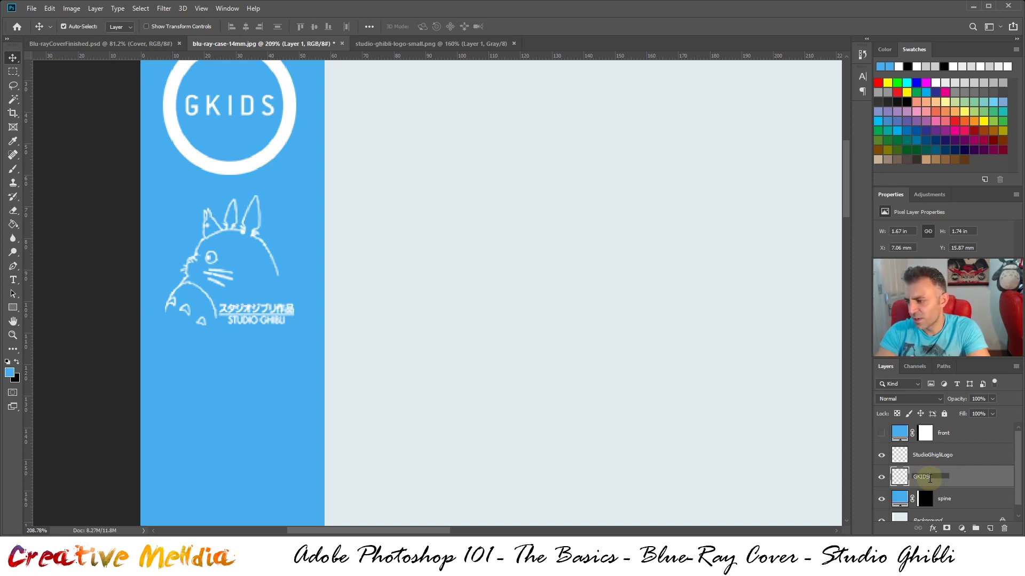
text(Logo)
key(Return)
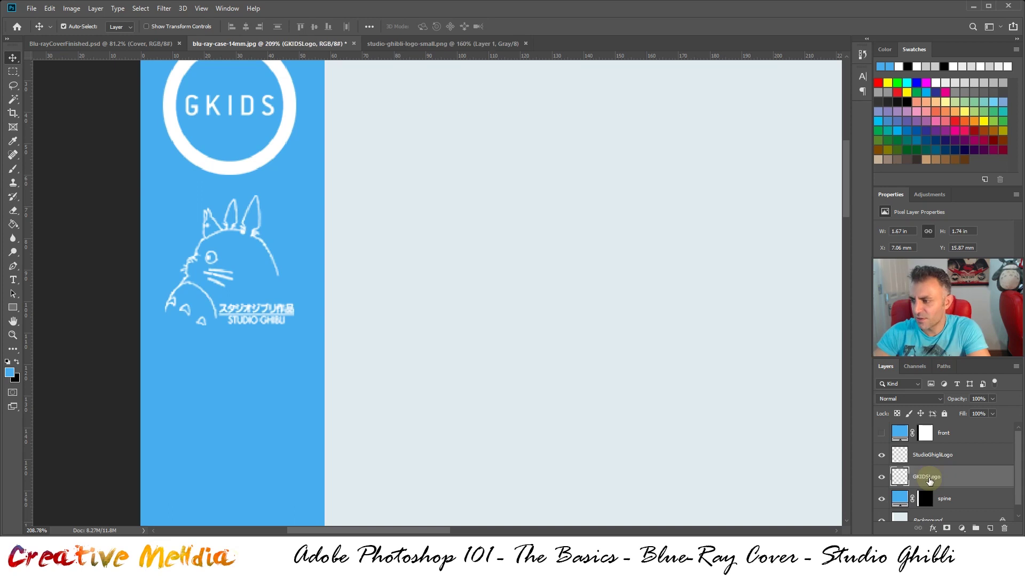
click(944, 427)
click(952, 456)
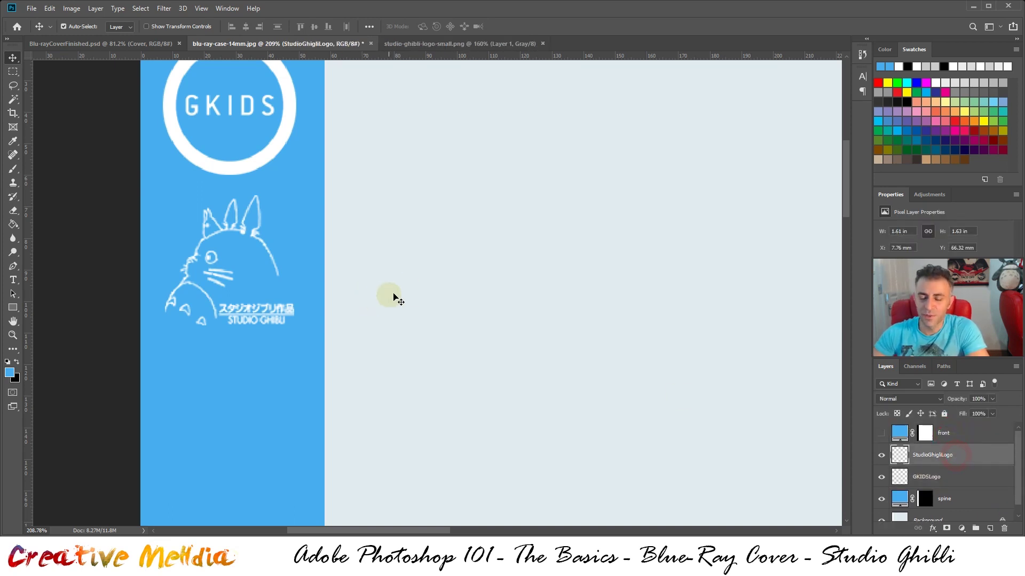
Step: Examine the spine's title lettering and layout on the finished cover in Blu-rayCoverFinished.psd, then return to blu-ray-case-14mm.jpg
alt+scroll(376, 296, down, 5)
alt+scroll(375, 297, down, 3)
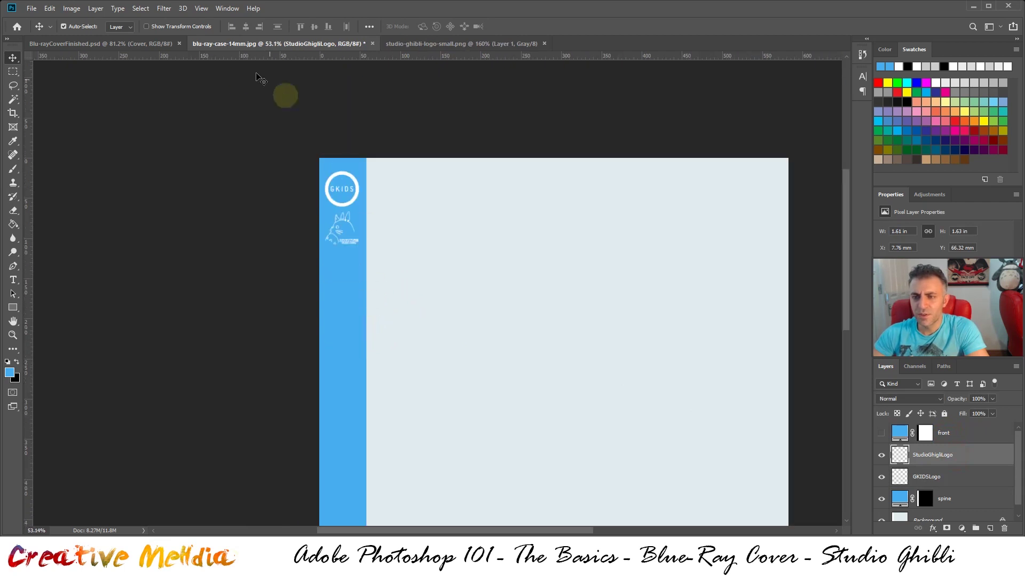
click(128, 43)
scroll(265, 243, down, 3)
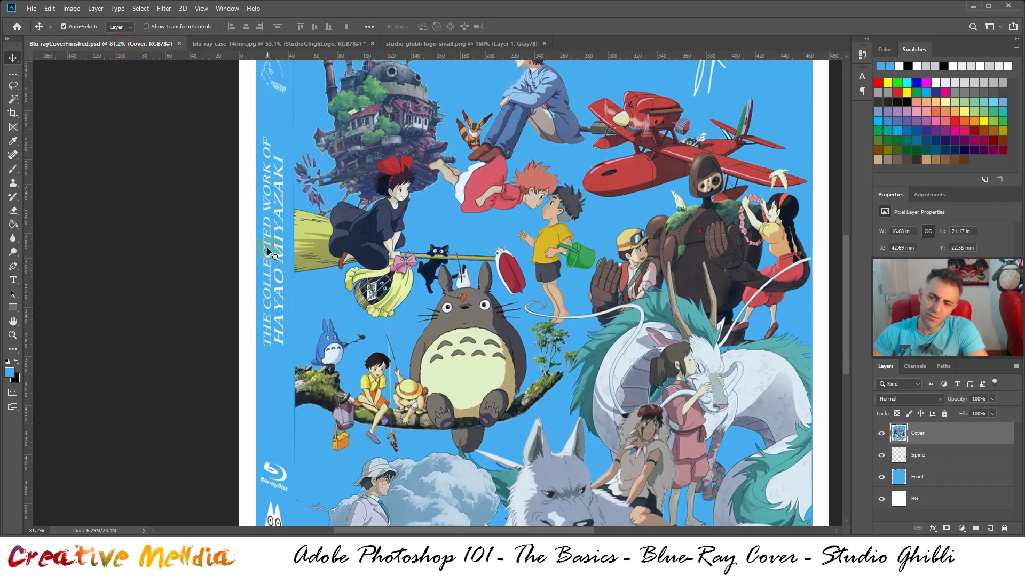
scroll(307, 260, down, 2)
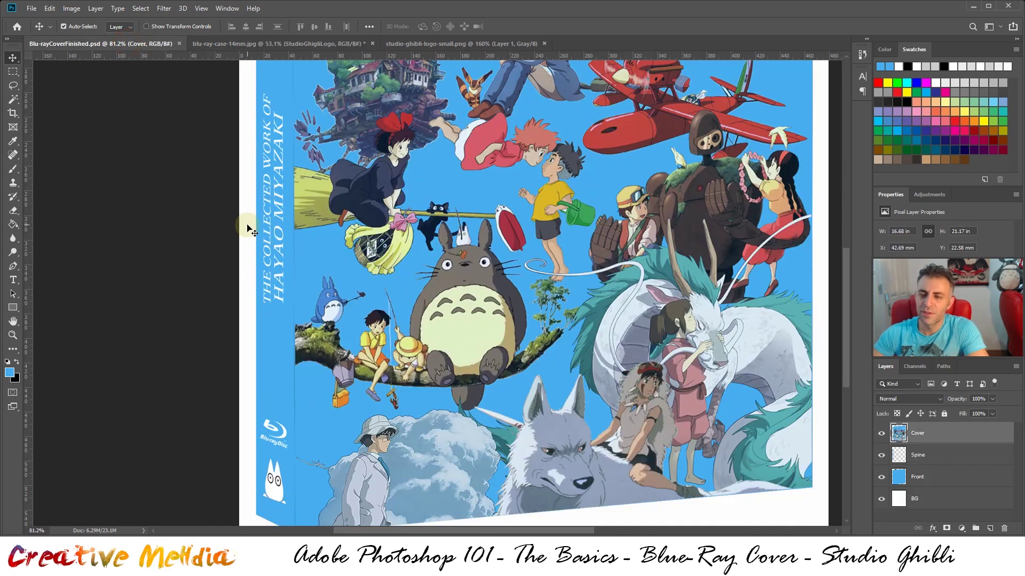
scroll(248, 228, up, 6)
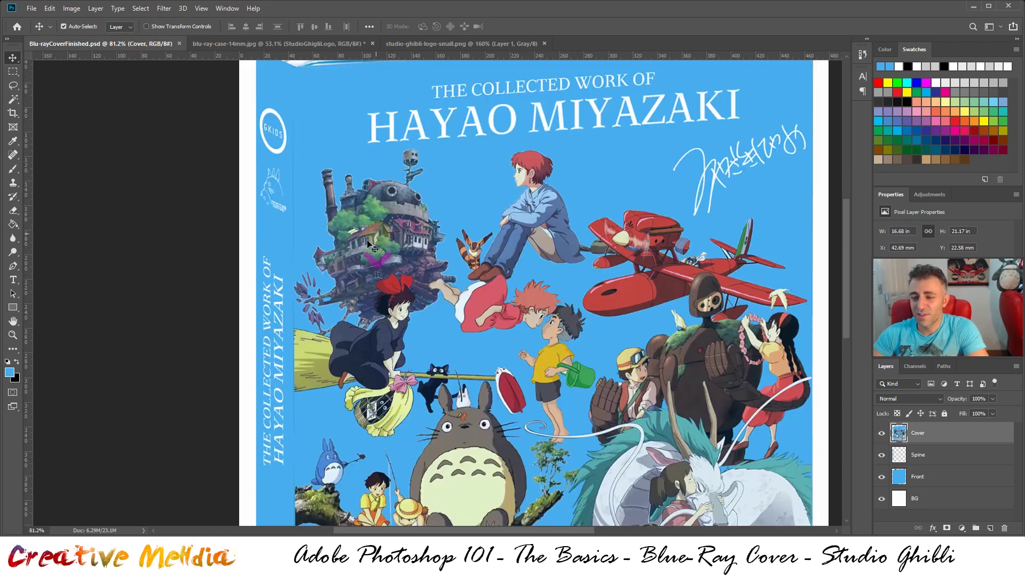
scroll(372, 249, down, 5)
click(331, 44)
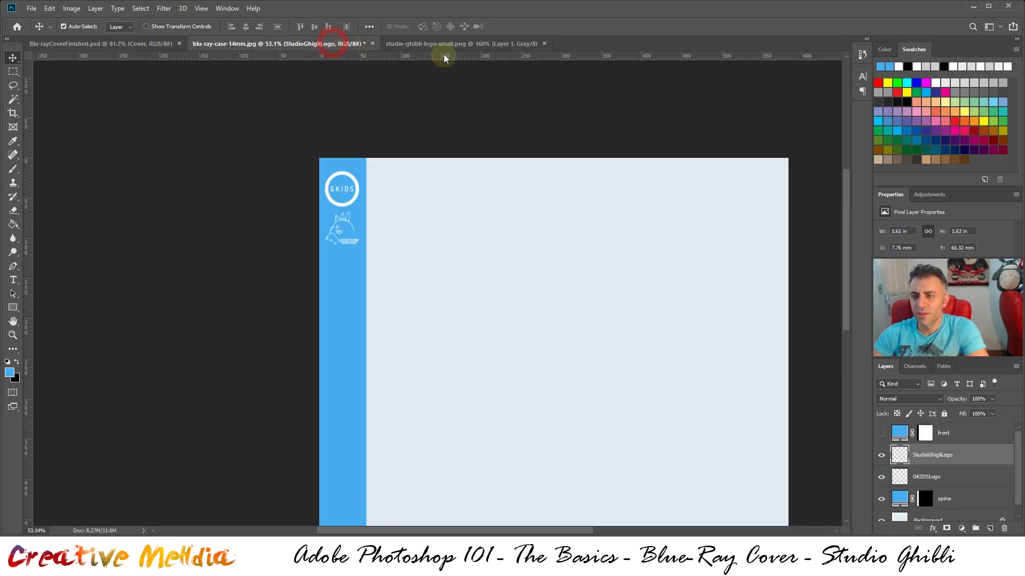
Step: Close studio-ghibli-logo-small.png and open Hayao Miyazaki .png and TheCollectedWork.png from the Assets folder
click(446, 44)
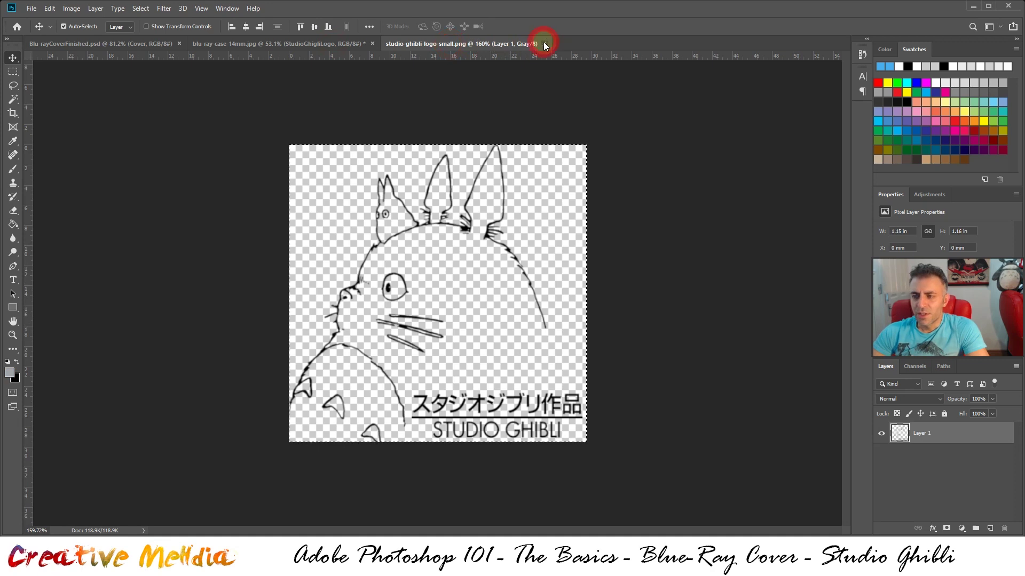
click(545, 44)
click(31, 8)
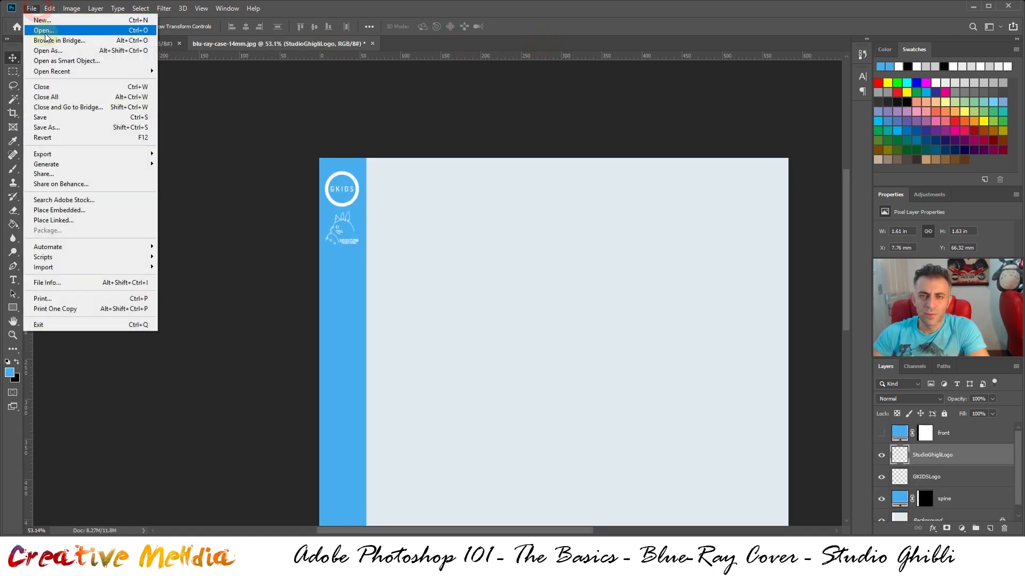
click(45, 31)
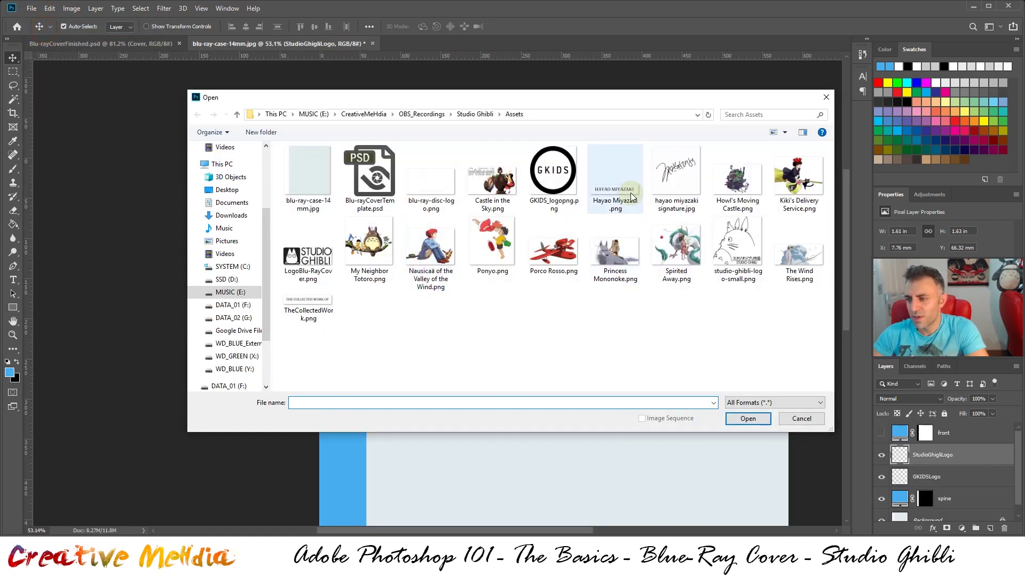
click(622, 190)
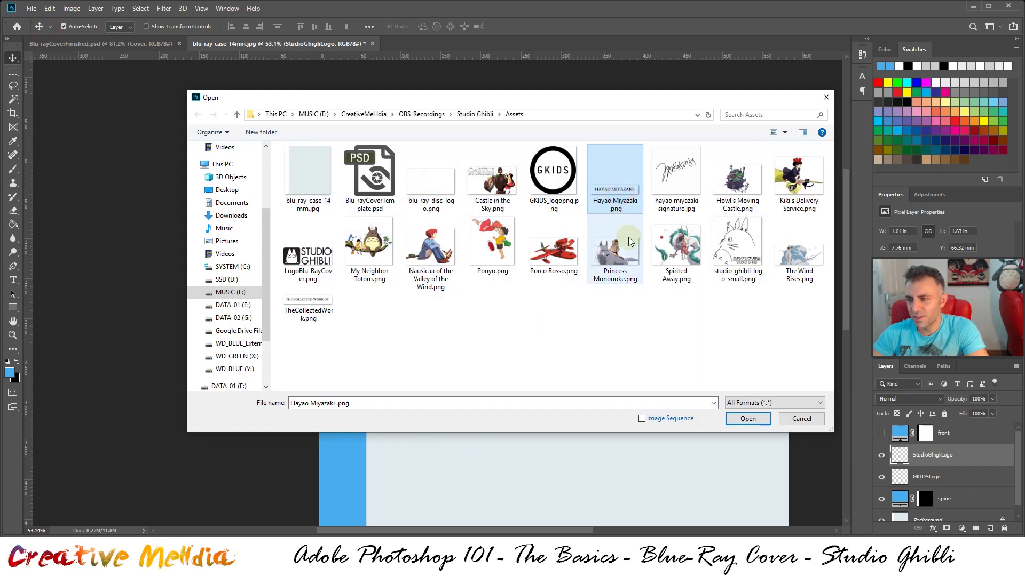
ctrl+click(319, 314)
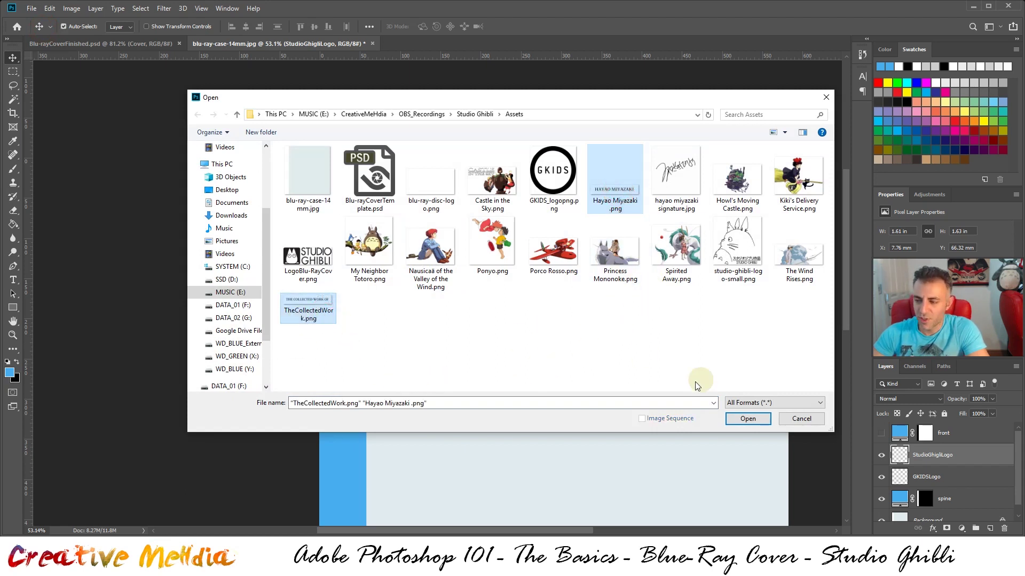
click(752, 420)
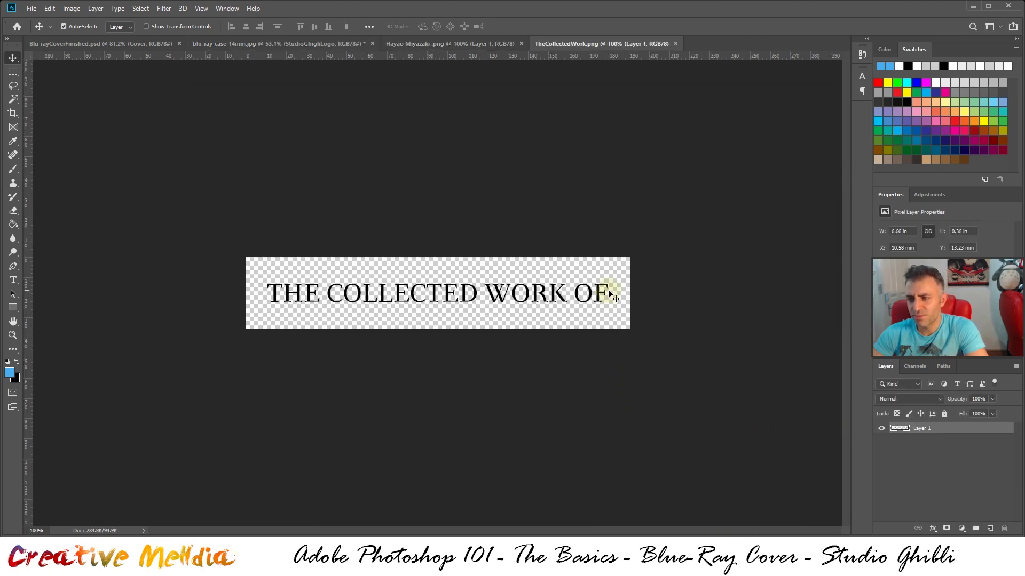
Step: Copy the whole TheCollectedWork.png image and paste it into blu-ray-case-14mm.jpg as a layer above StudioGhigliLogo
key(ctrl+a)
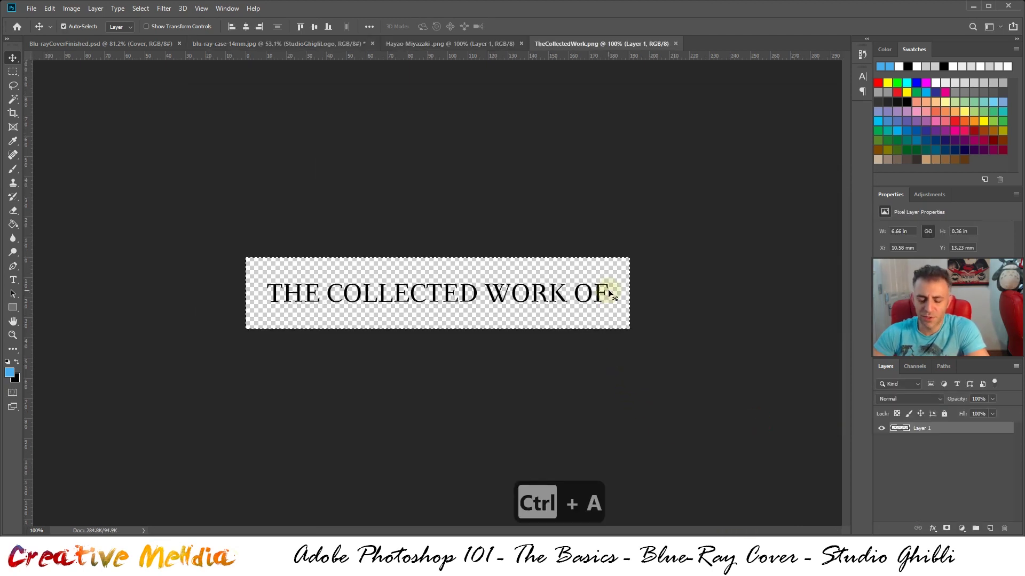
key(ctrl+c)
click(119, 45)
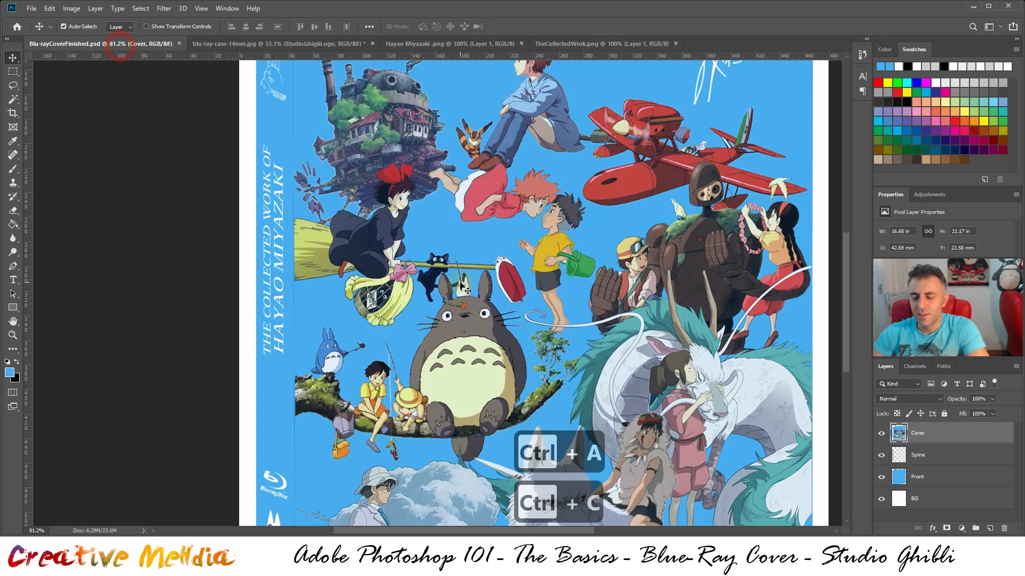
click(247, 44)
key(ctrl+v)
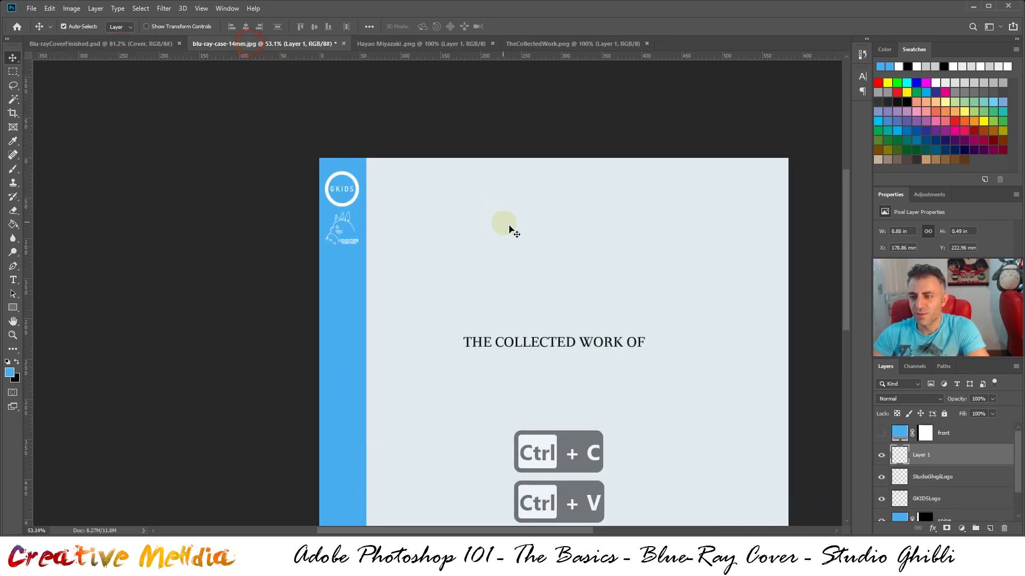
Step: Rotate the "THE COLLECTED WORK OF" text by -90° and move it onto the blue spine, about 241 mm from the upper edge
scroll(614, 291, down, 5)
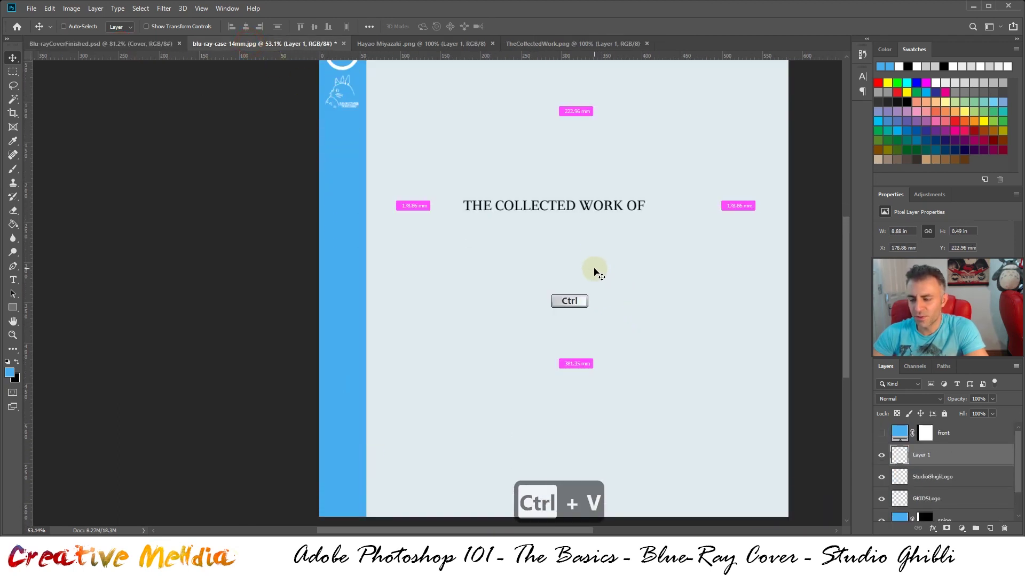
scroll(598, 273, up, 1)
key(ctrl)
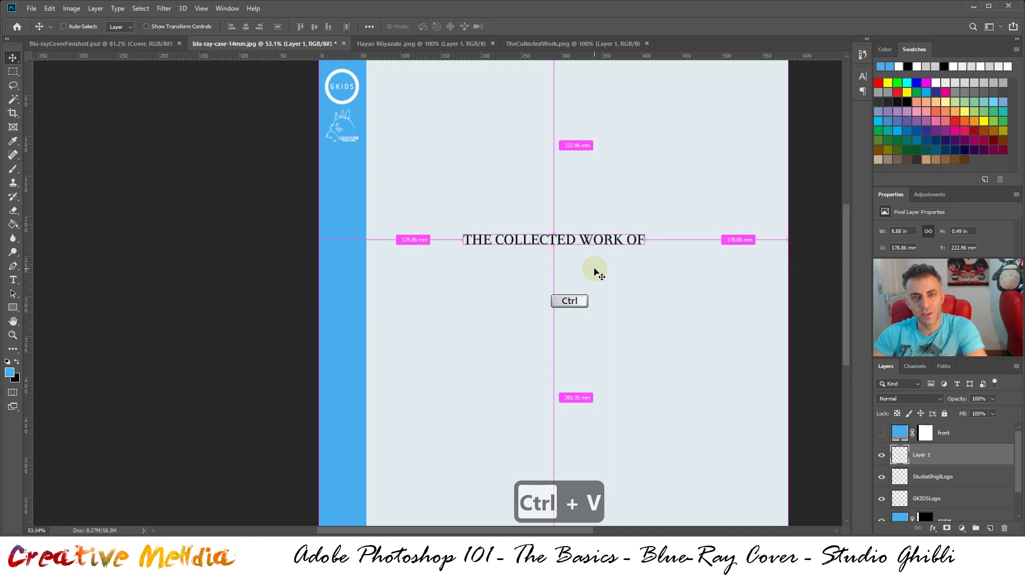
key(ctrl+t)
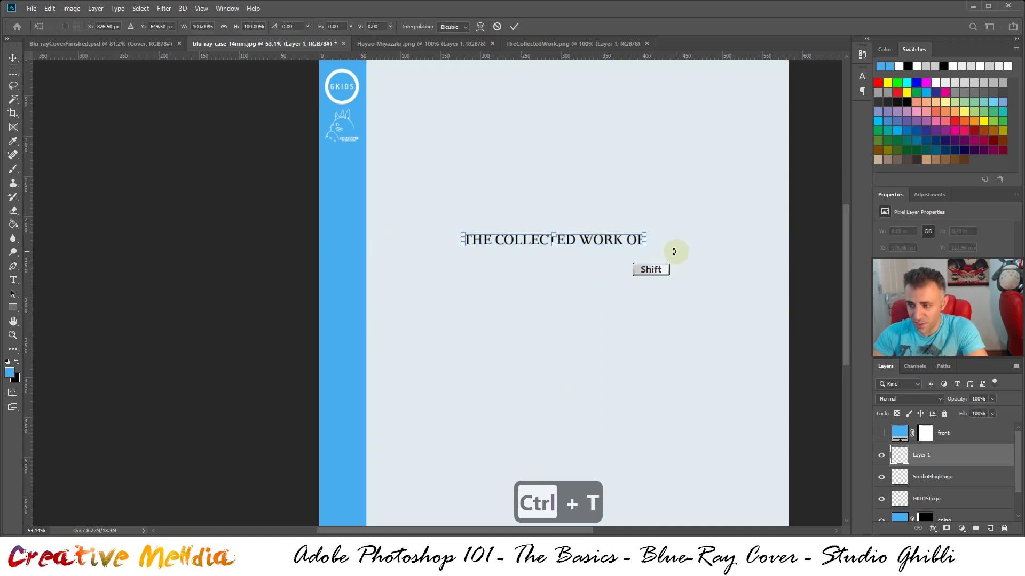
drag(661, 238, 568, 165)
drag(551, 206, 335, 279)
Step: Move the rotated "THE COLLECTED WORK OF" text to about 12 mm from the spine's outer edge and 196 mm from the upper edge
scroll(395, 290, down, 3)
scroll(354, 278, up, 1)
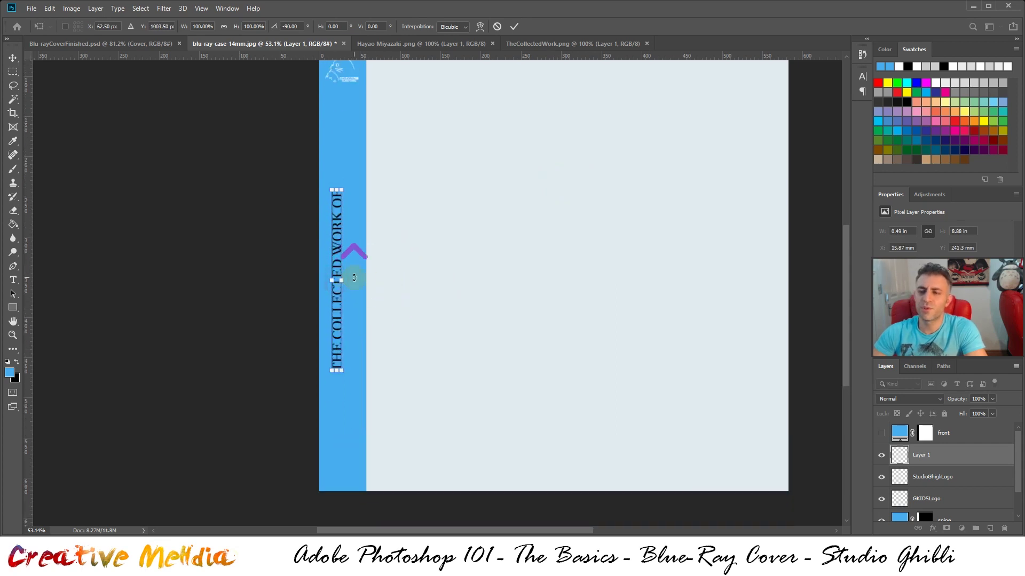
scroll(354, 277, up, 1)
scroll(379, 282, down, 2)
scroll(264, 290, up, 1)
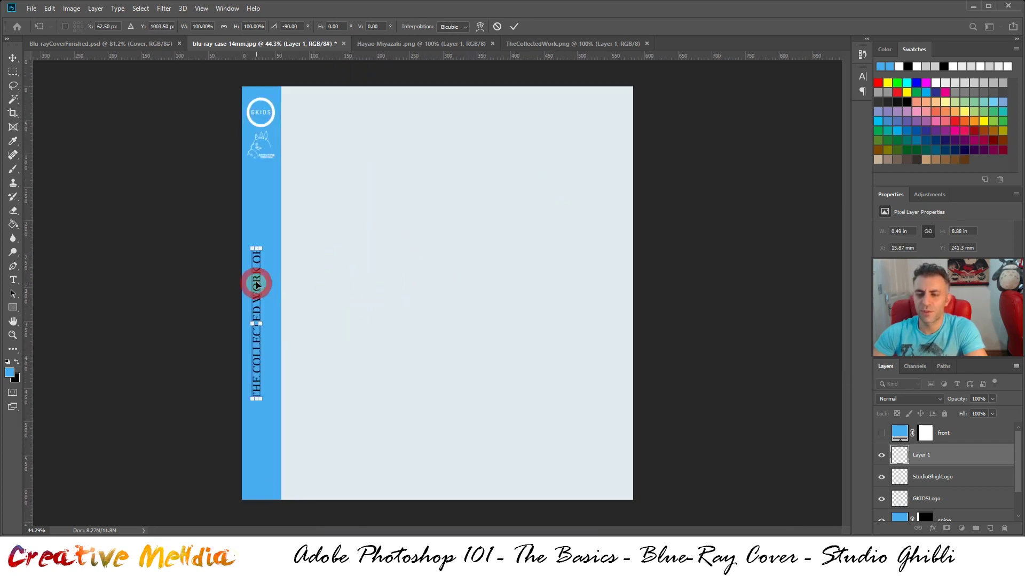
drag(257, 284, 257, 260)
key(Left)
key(Left)
key(Left)
key(Left)
key(Left)
key(Left)
key(Left)
key(Left)
key(Left)
key(Left)
key(Left)
key(Left)
key(Left)
key(Left)
key(Left)
key(Left)
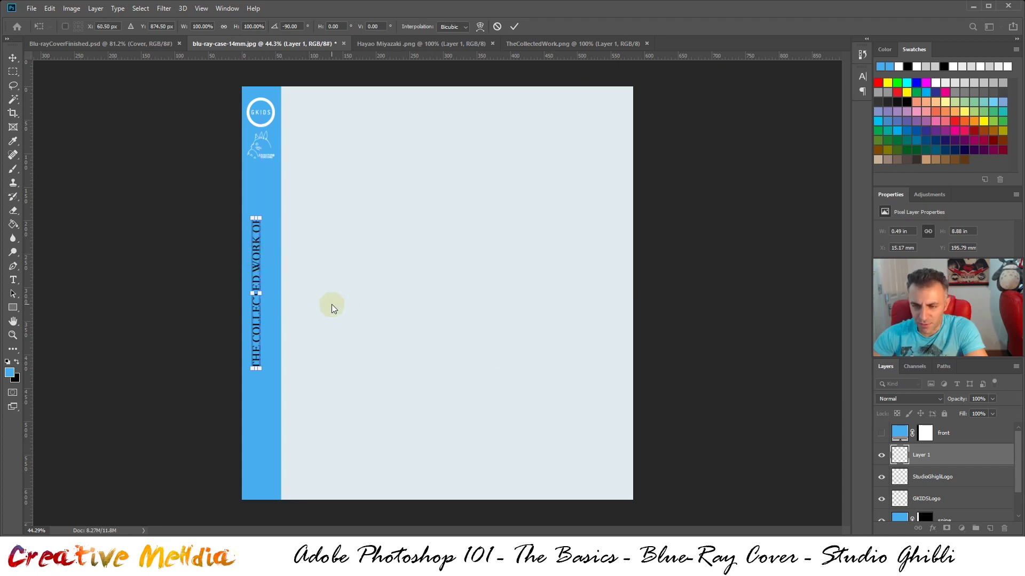
key(Right)
key(Right)
key(Right)
key(Right)
key(Right)
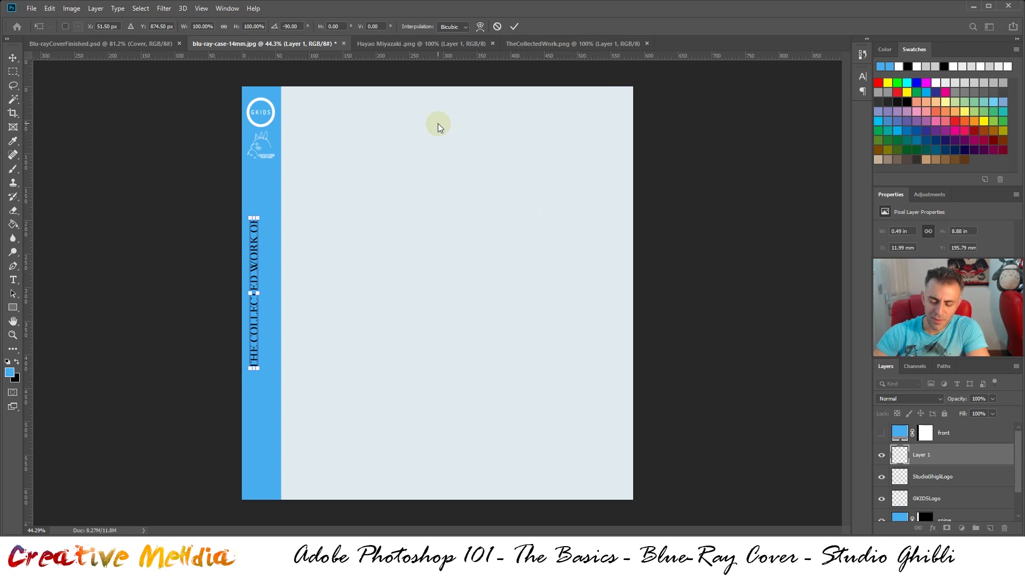
key(Return)
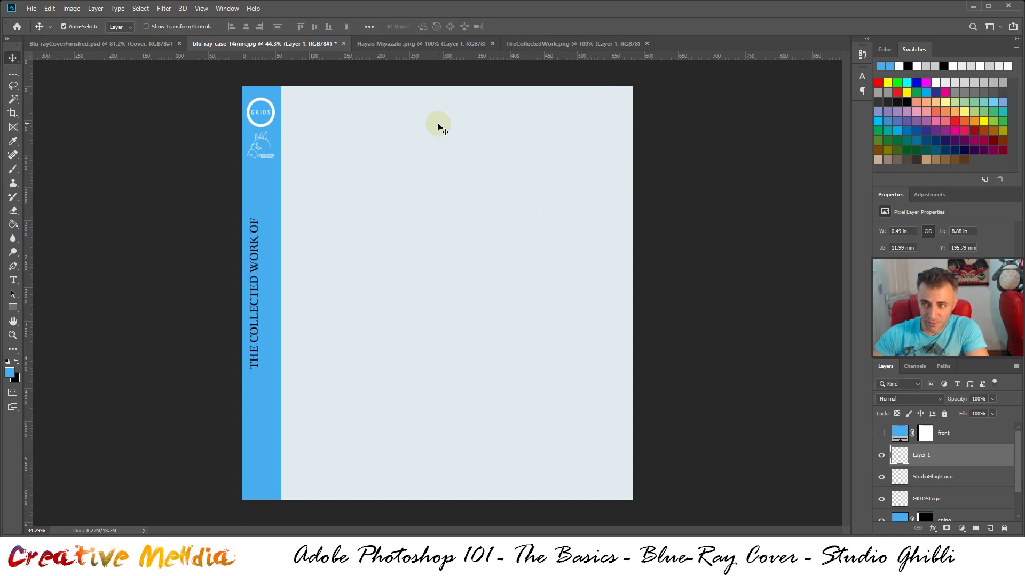
Step: Copy the whole Hayao Miyazaki .png image and paste it into blu-ray-case-14mm.jpg as a layer above Layer 1
click(452, 43)
key(ctrl+a)
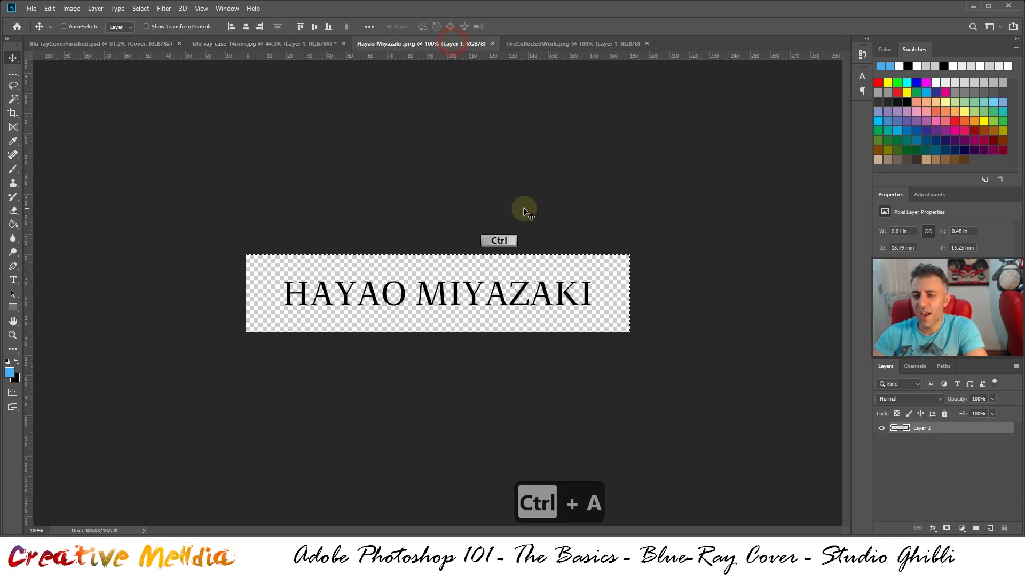
key(ctrl+c)
click(197, 44)
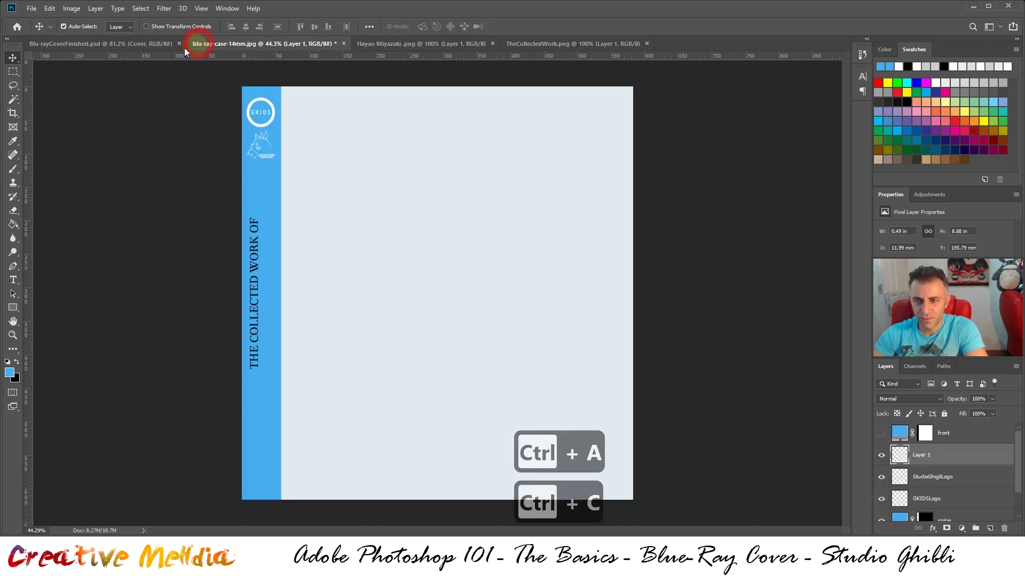
key(ctrl+v)
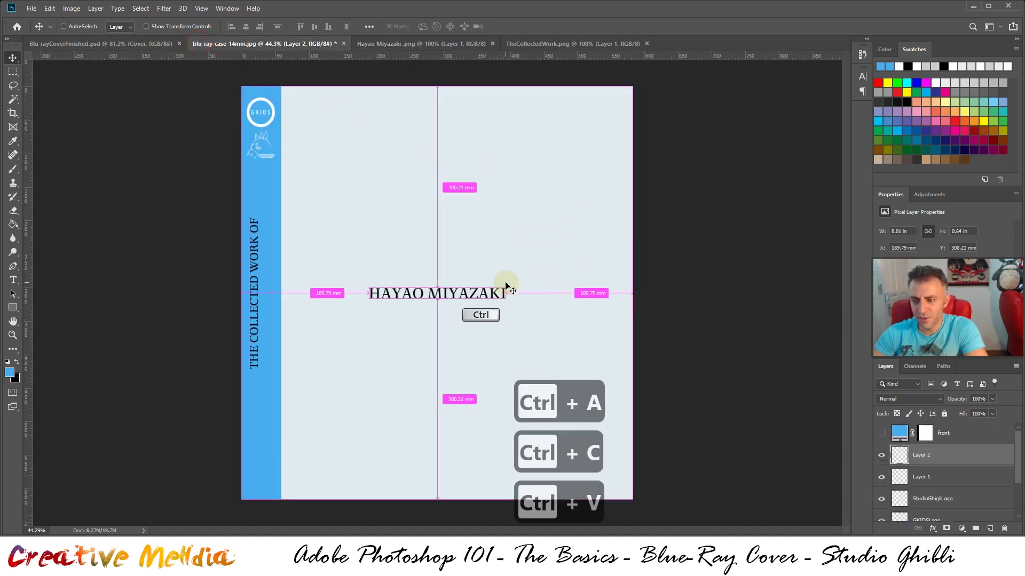
Step: Rotate the "HAYAO MIYAZAKI" text by -90° and place it on the spine beside "THE COLLECTED WORK OF", about 207 mm from the upper edge
key(ctrl+t)
drag(511, 301, 453, 194)
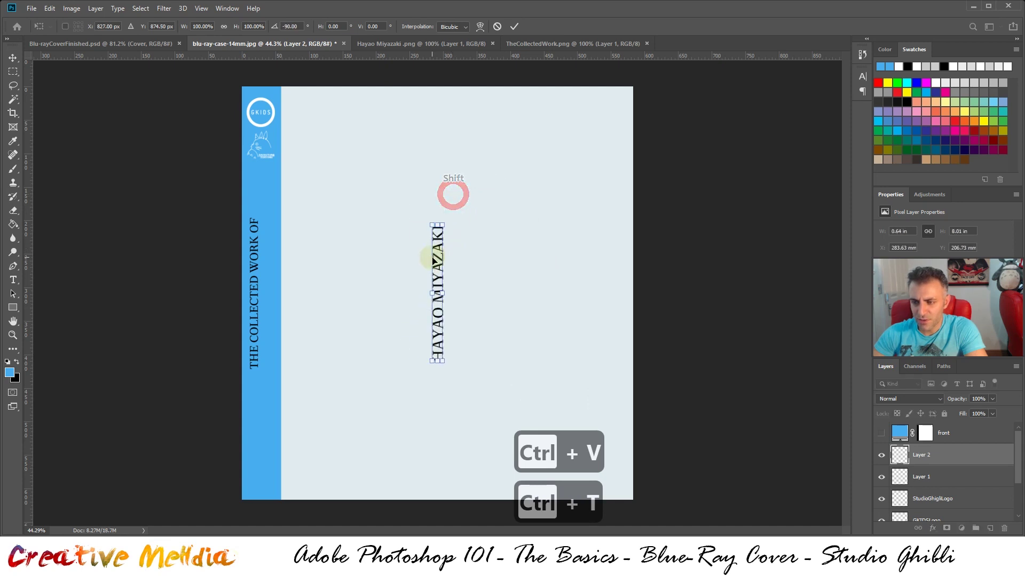
drag(433, 261, 269, 261)
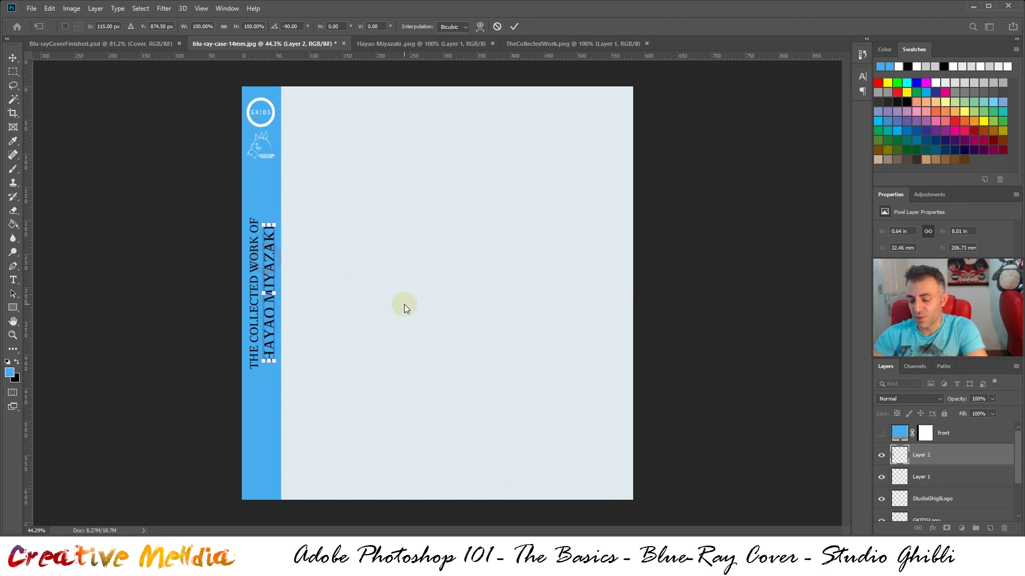
key(ctrl)
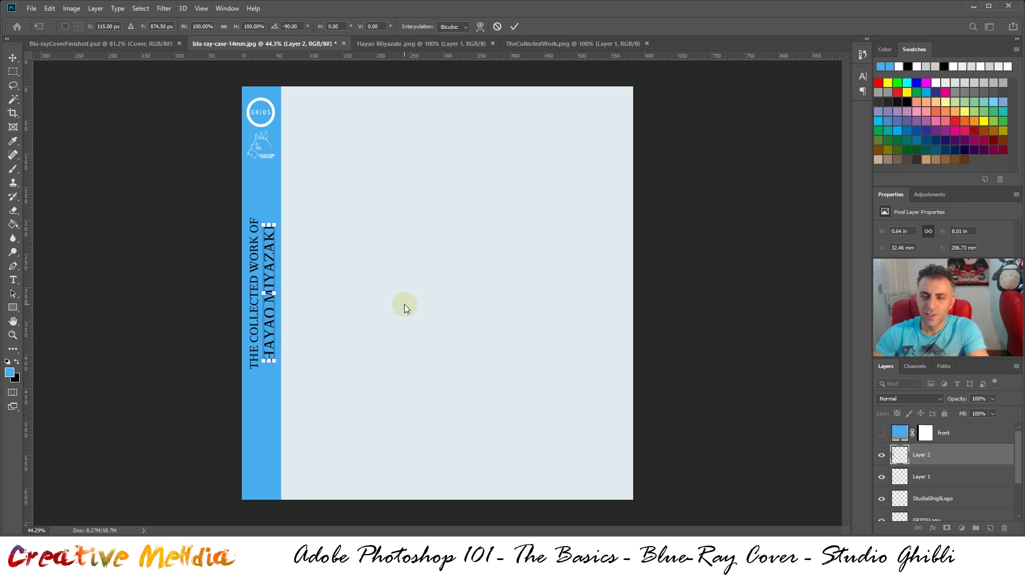
key(ctrl+Return)
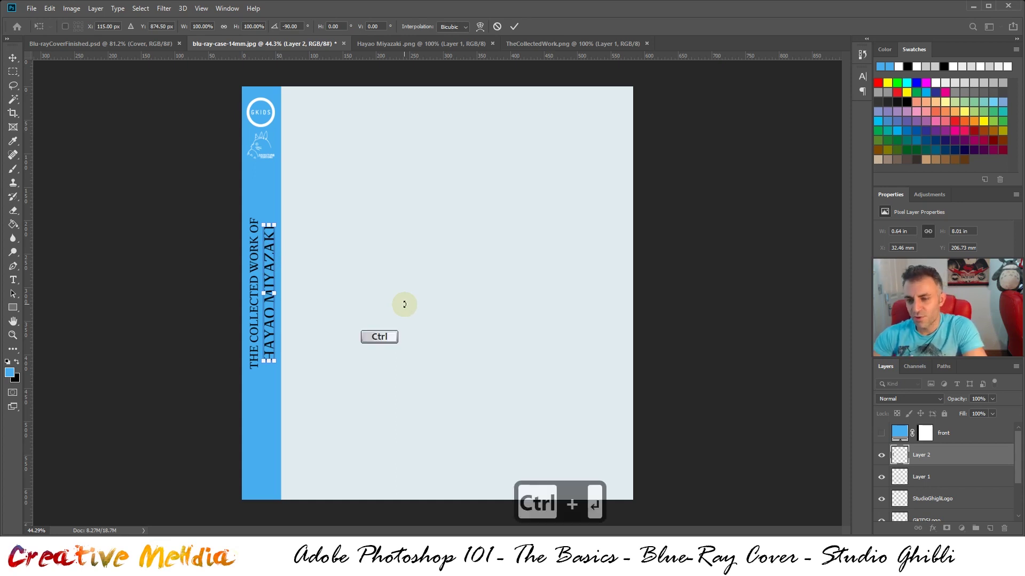
Step: After checking the finished cover's spine, merge the two title text layers, Layer 1 and Layer 2, and invert the merged lettering to white
click(124, 45)
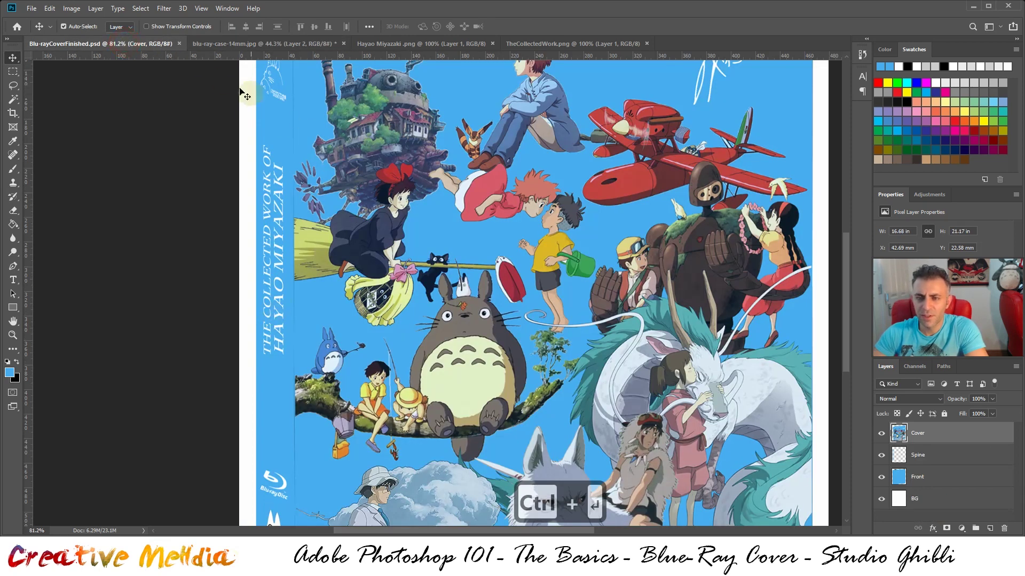
click(212, 44)
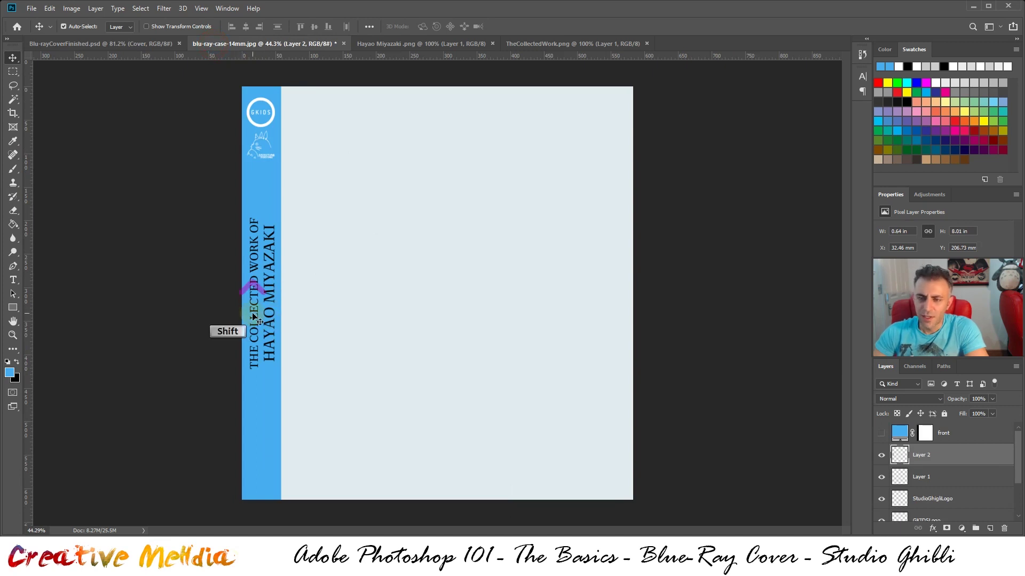
shift+click(939, 477)
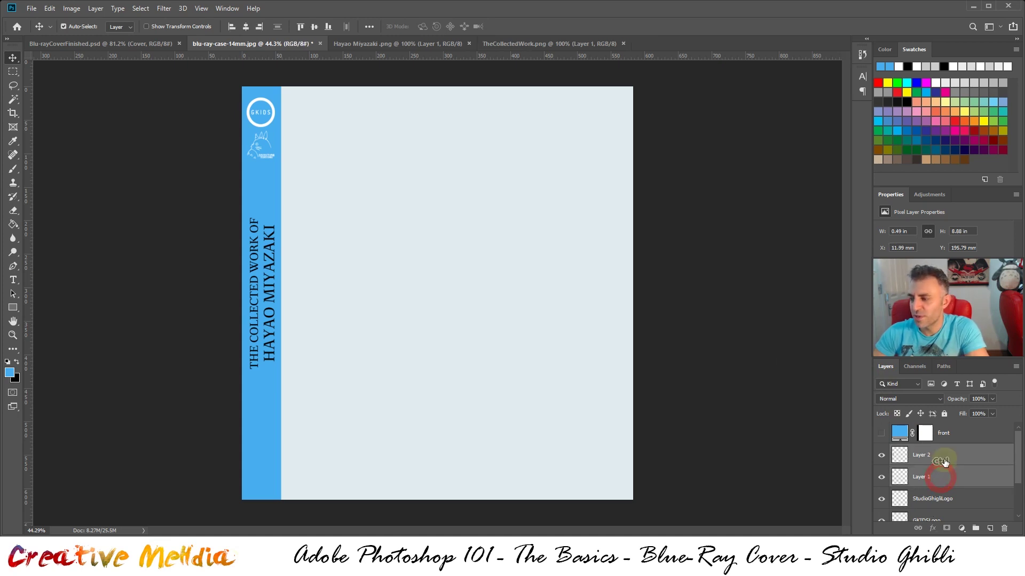
click(881, 455)
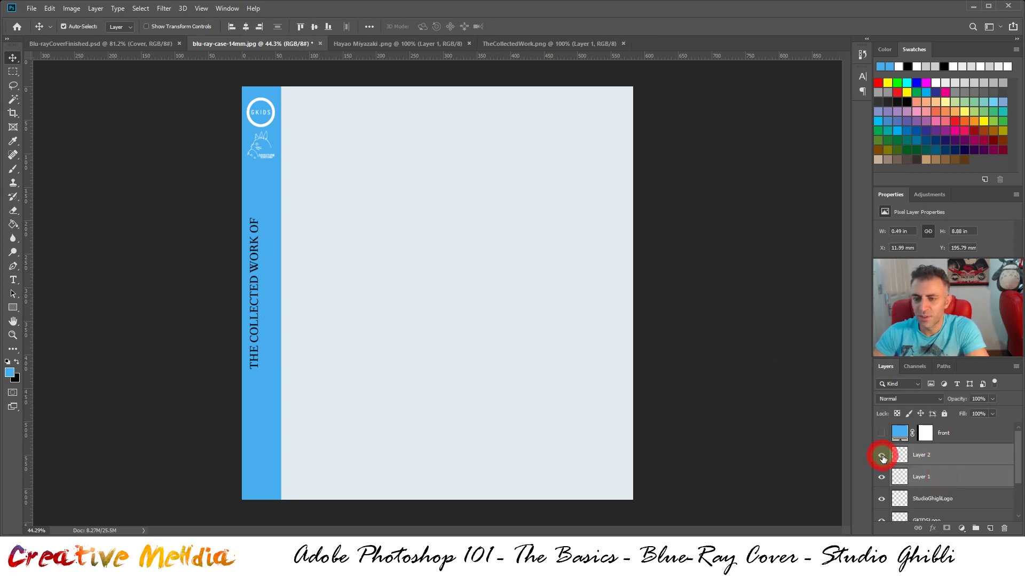
click(881, 455)
click(882, 477)
click(882, 477)
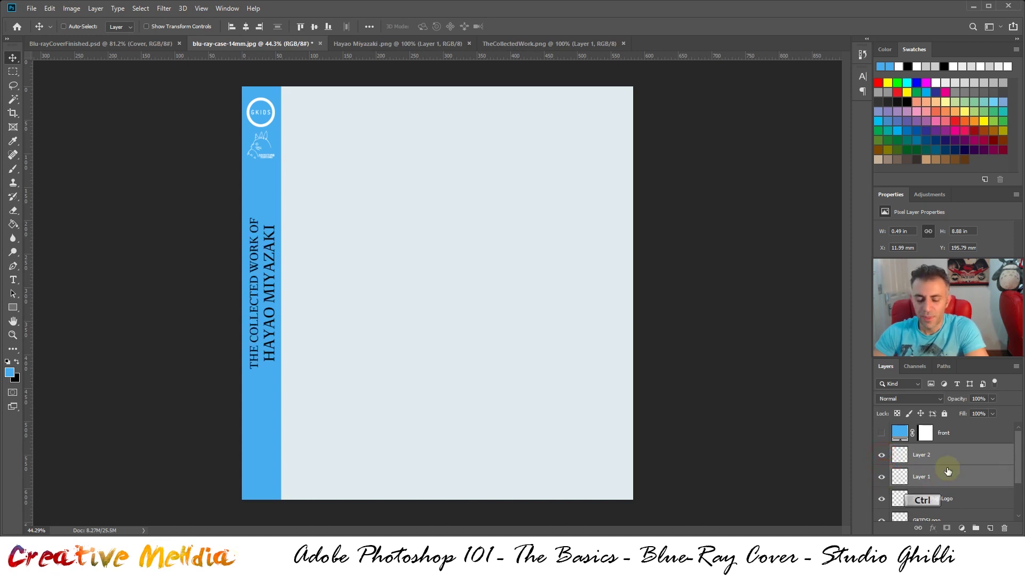
key(ctrl+e)
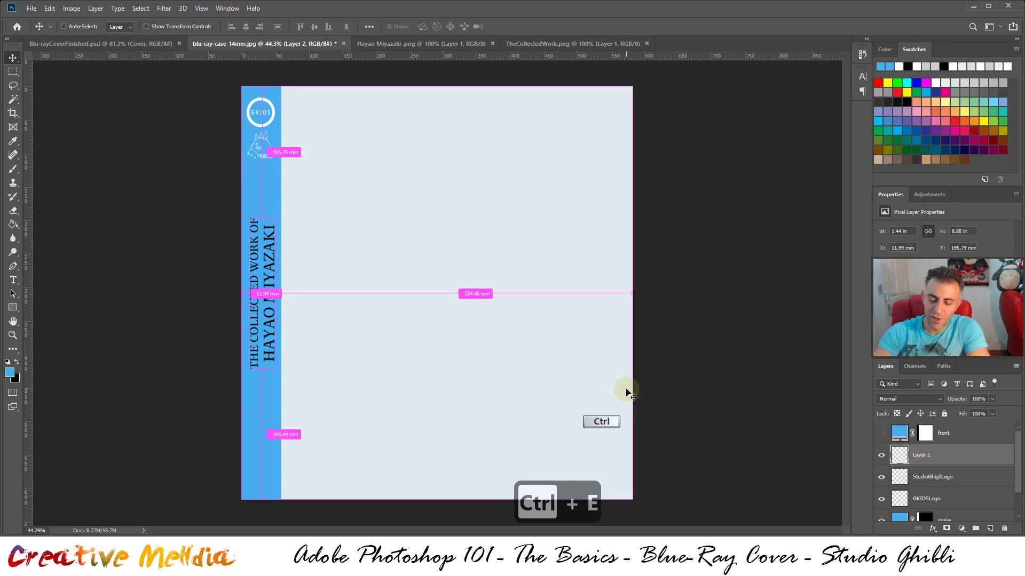
key(ctrl+i)
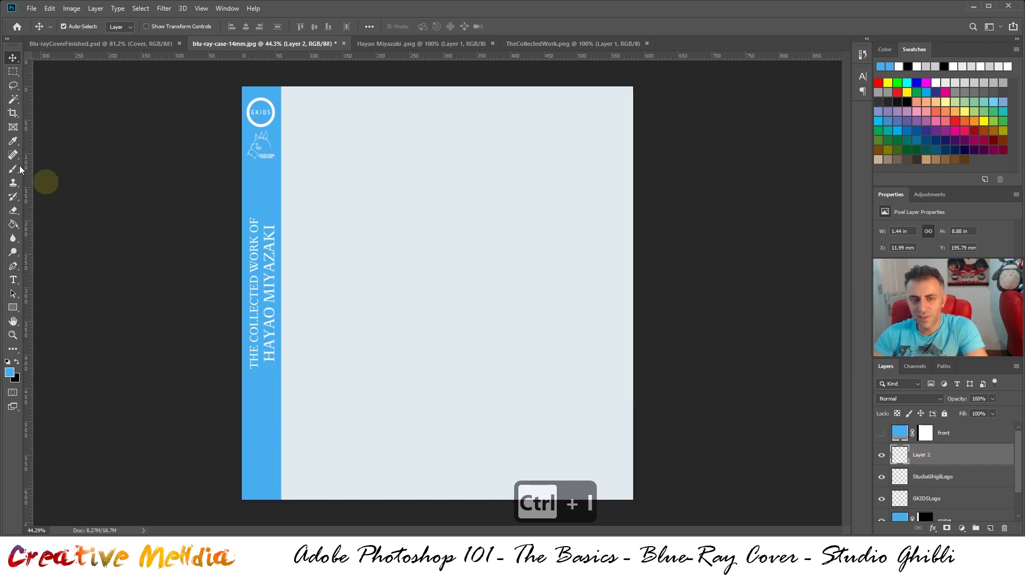
Step: Nudge the white merged title into position on the spine, about 12 mm from its outer edge and 199 mm from the upper edge
key(shift+Up)
key(shift+Up)
key(shift+Up)
key(shift+Up)
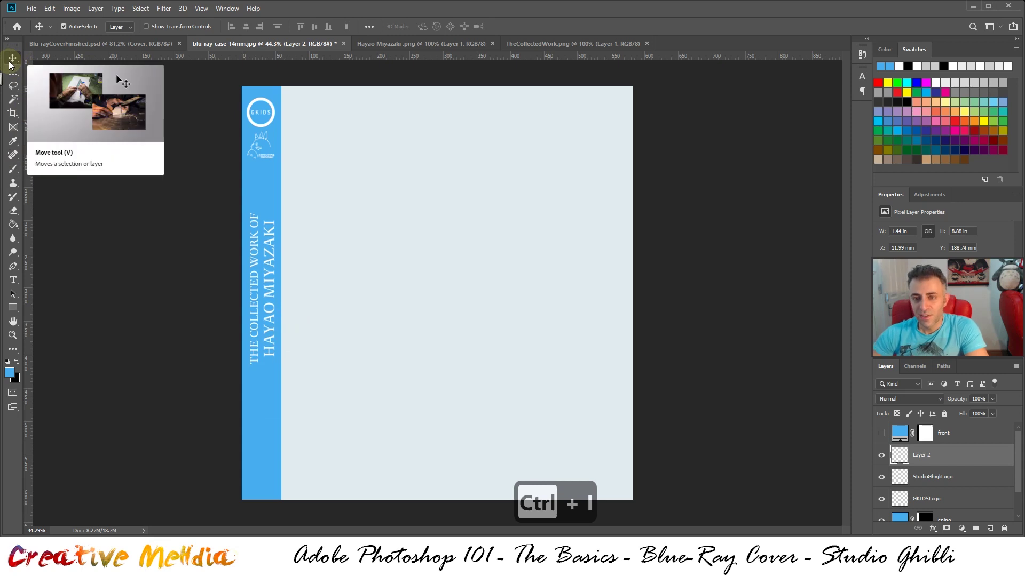
key(shift+Down)
key(shift+Down)
key(shift+Down)
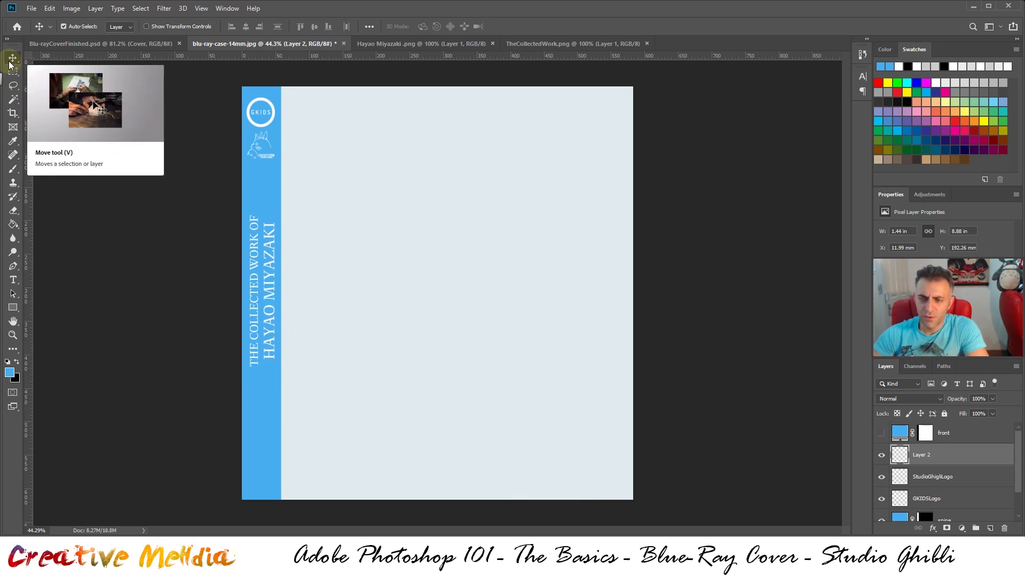
key(shift+Up)
key(shift+Down)
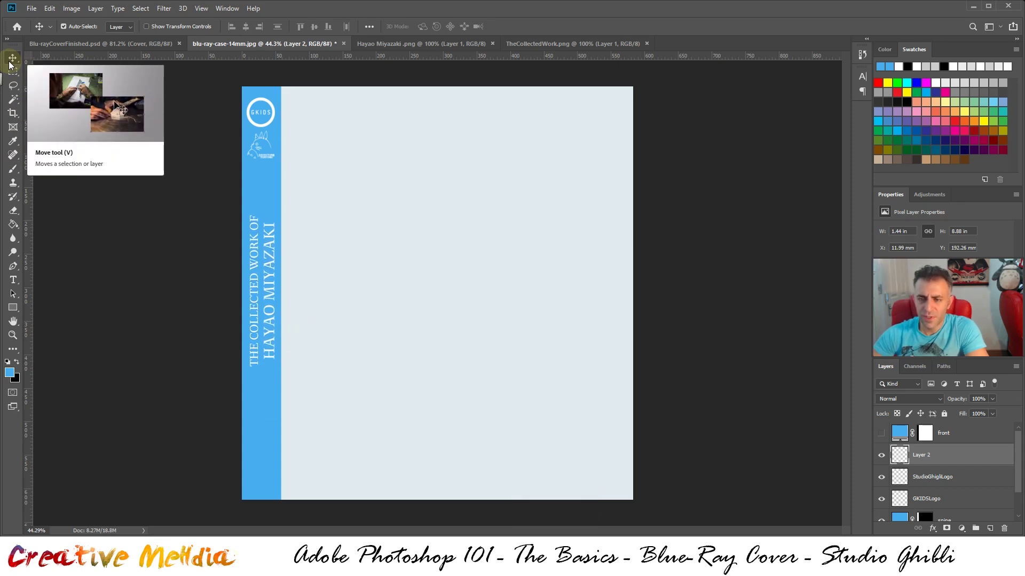
key(shift+Down)
key(shift+Down)
key(shift+Up)
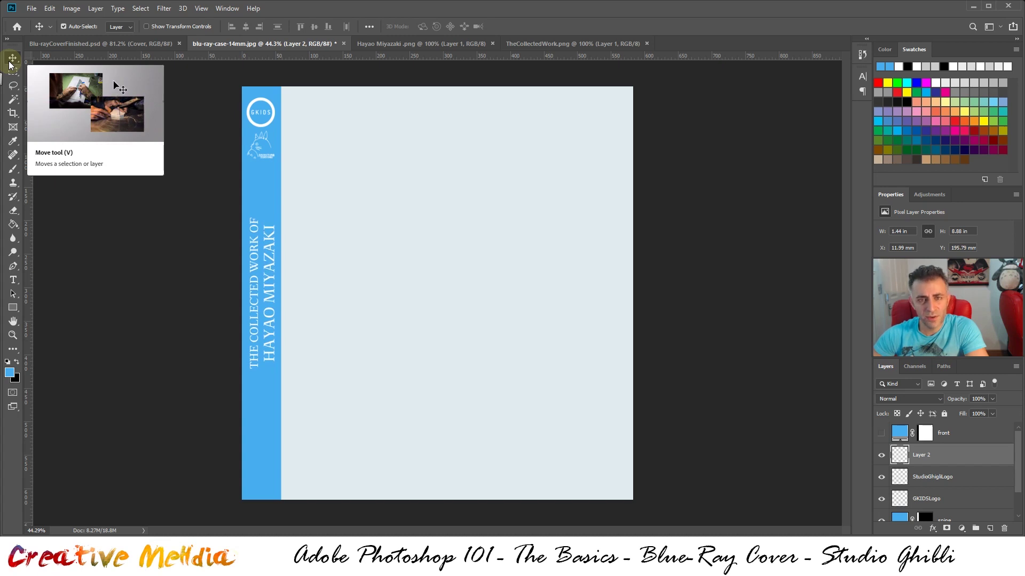
key(shift+Down)
key(shift+Left)
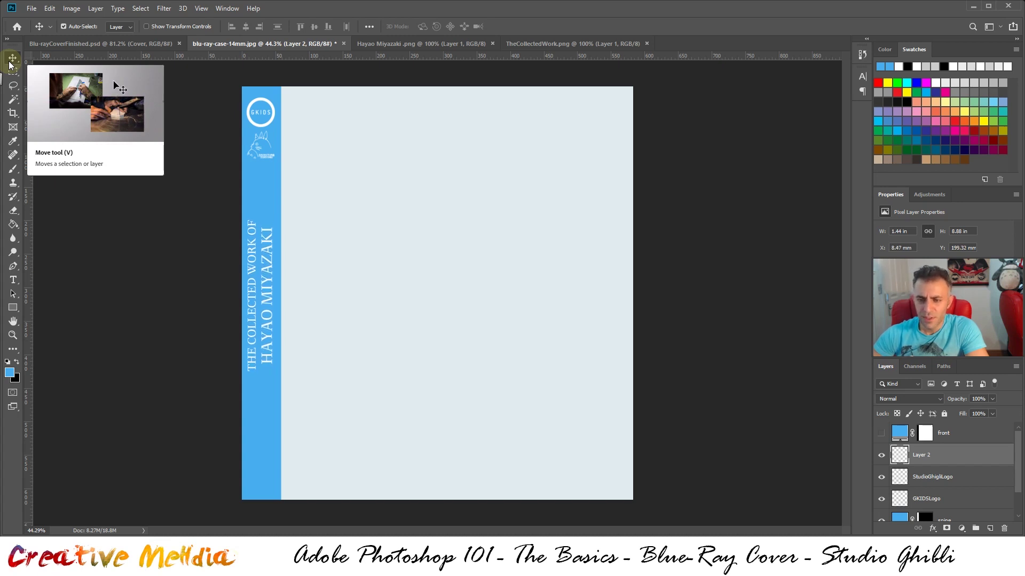
key(Right)
key(Right)
key(Right)
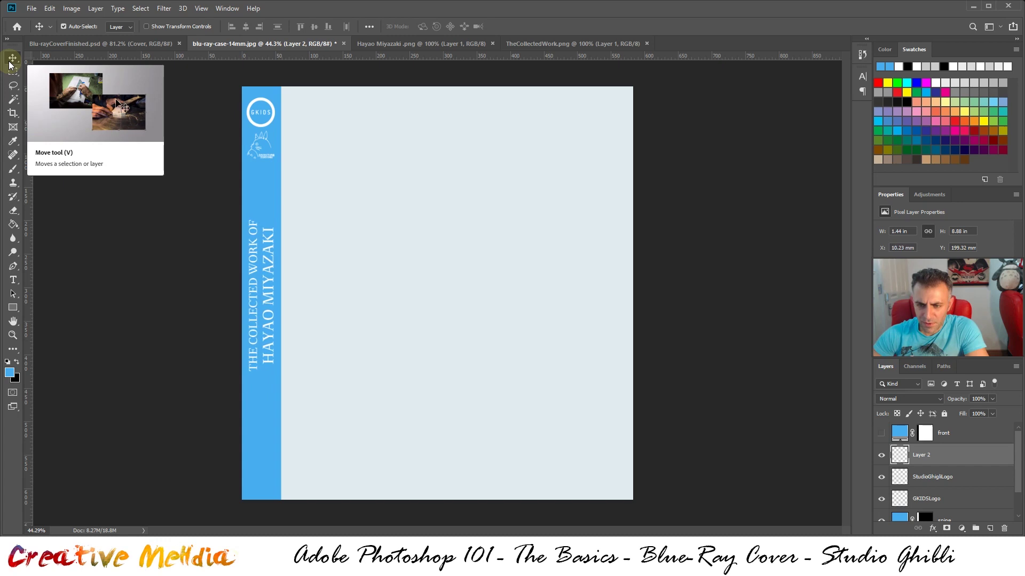
key(Right)
key(Right)
key(Right)
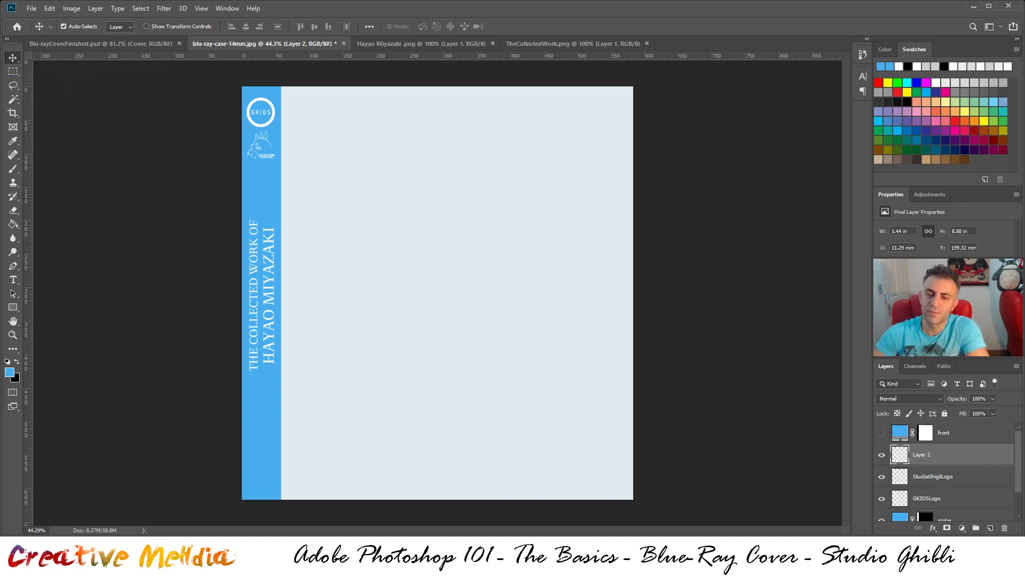
scroll(232, 287, up, 2)
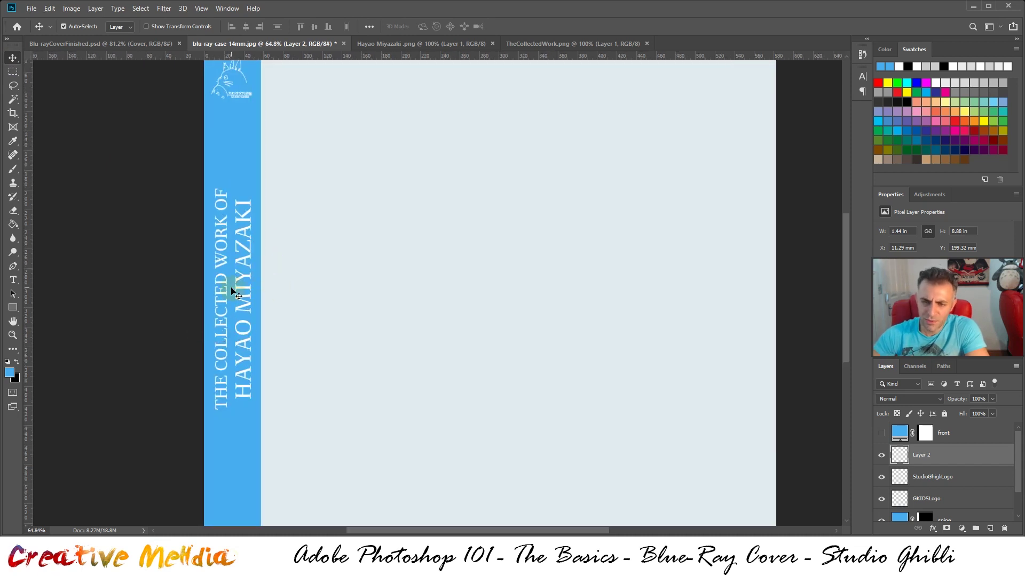
key(Right)
key(Up)
key(Up)
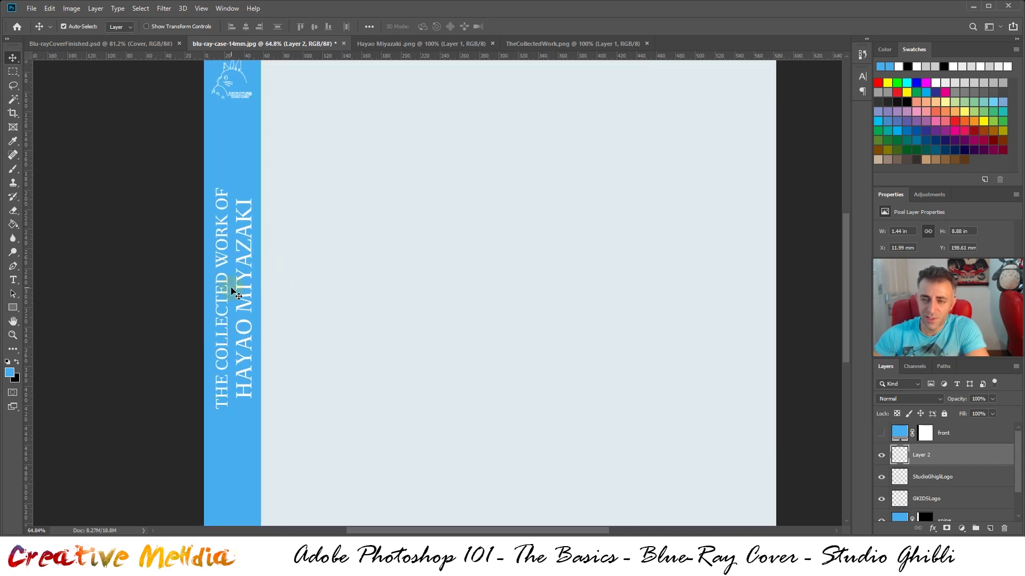
scroll(235, 292, down, 3)
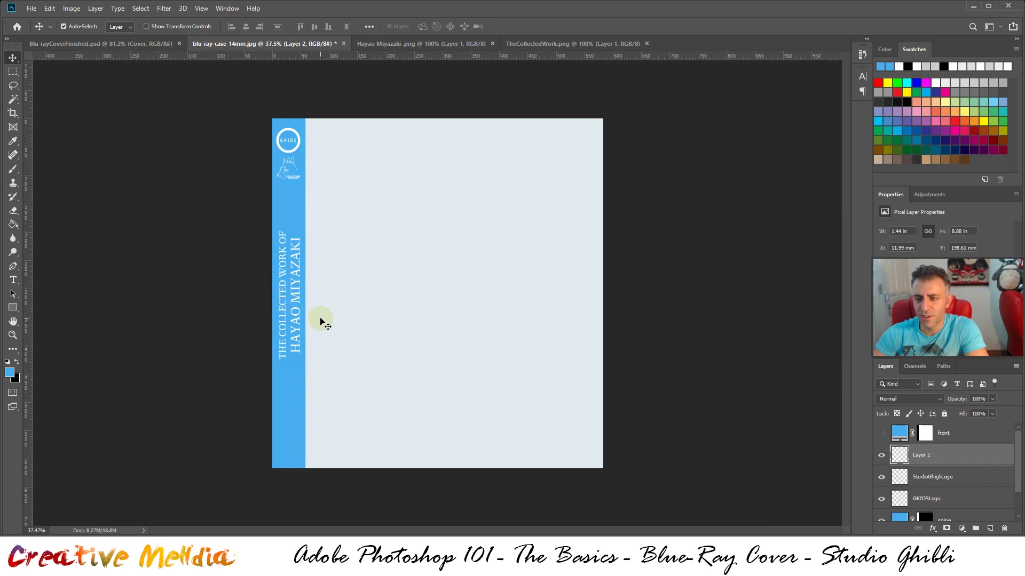
Step: Switch to Blu-rayCoverFinished.psd and close Hayao Miyazaki .png and TheCollectedWork.png
click(98, 42)
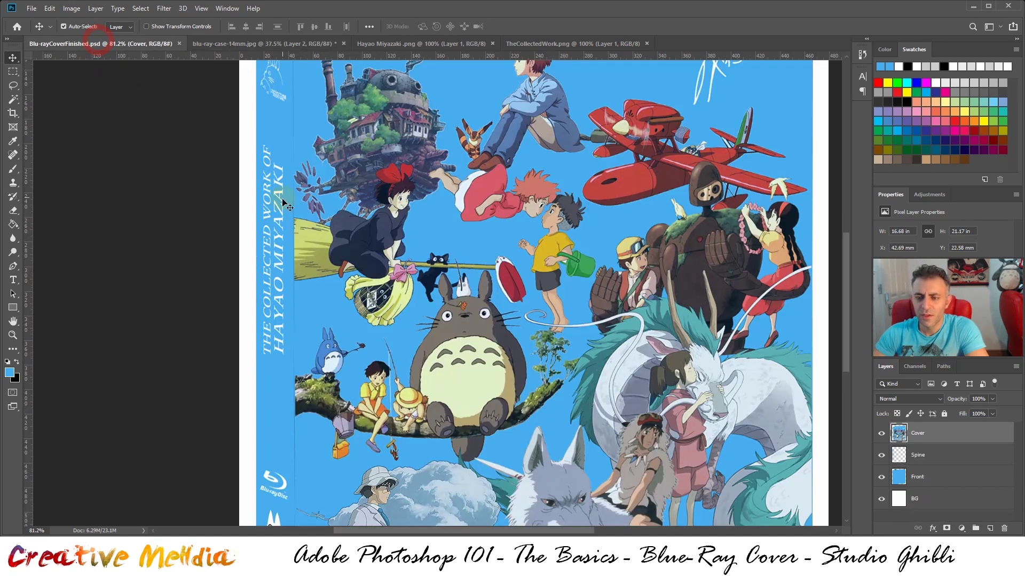
scroll(273, 363, down, 2)
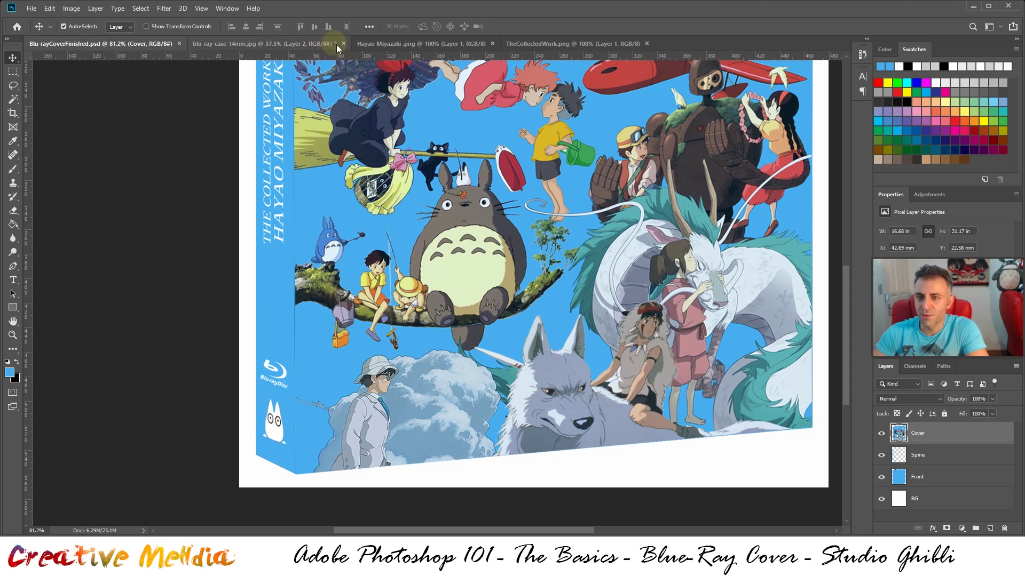
click(402, 43)
click(492, 44)
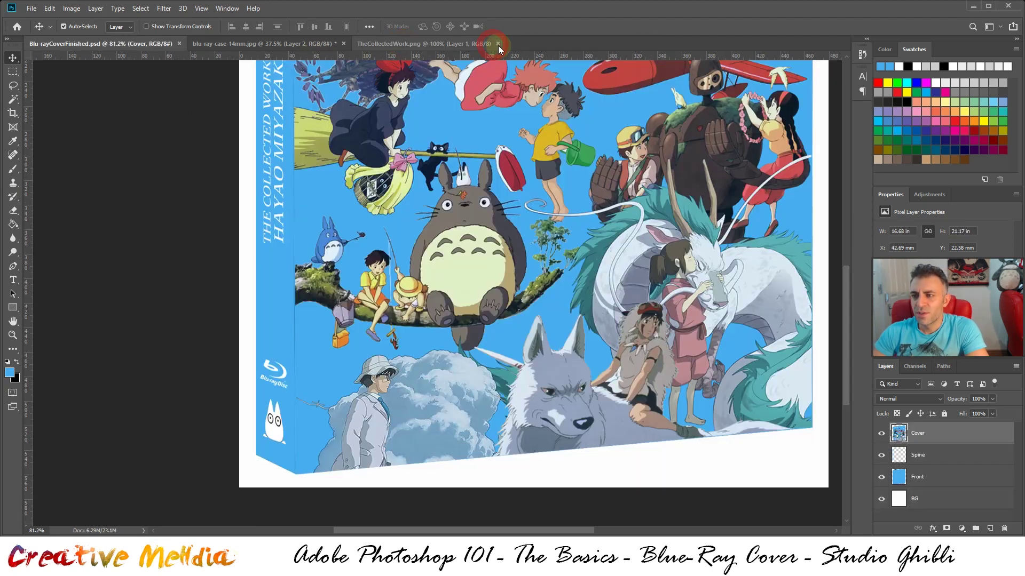
click(498, 45)
Step: After checking the finished cover's spine for the next logo, open blu-ray-disc-logo.png from the Assets folder
scroll(544, 251, up, 3)
scroll(544, 251, up, 3)
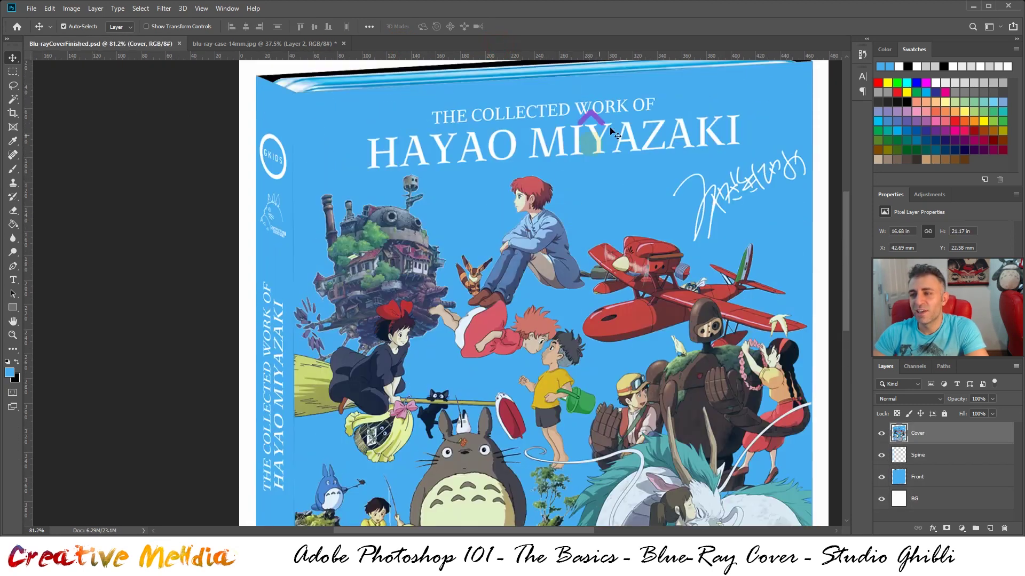
scroll(534, 195, down, 5)
scroll(532, 192, down, 4)
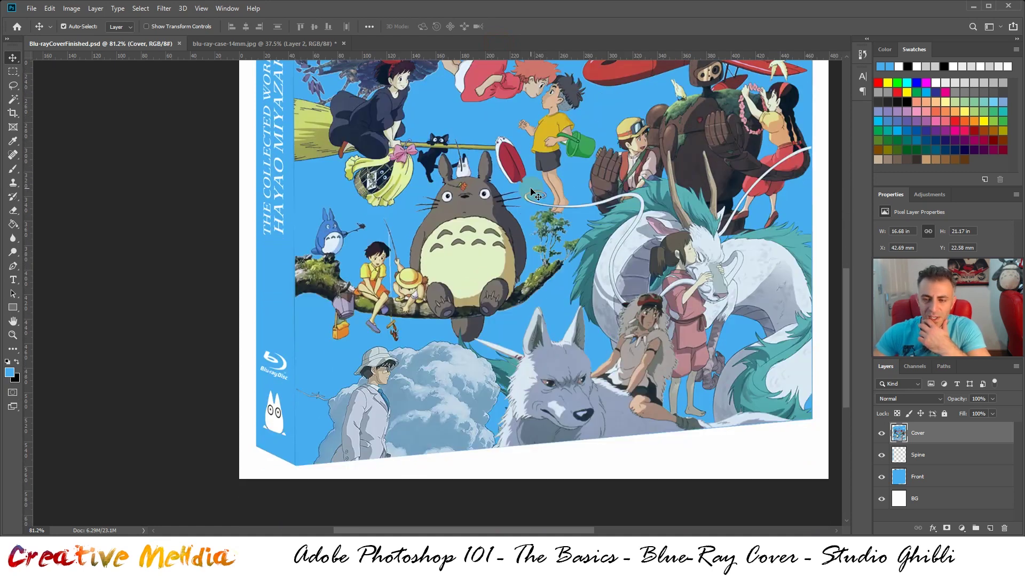
click(32, 8)
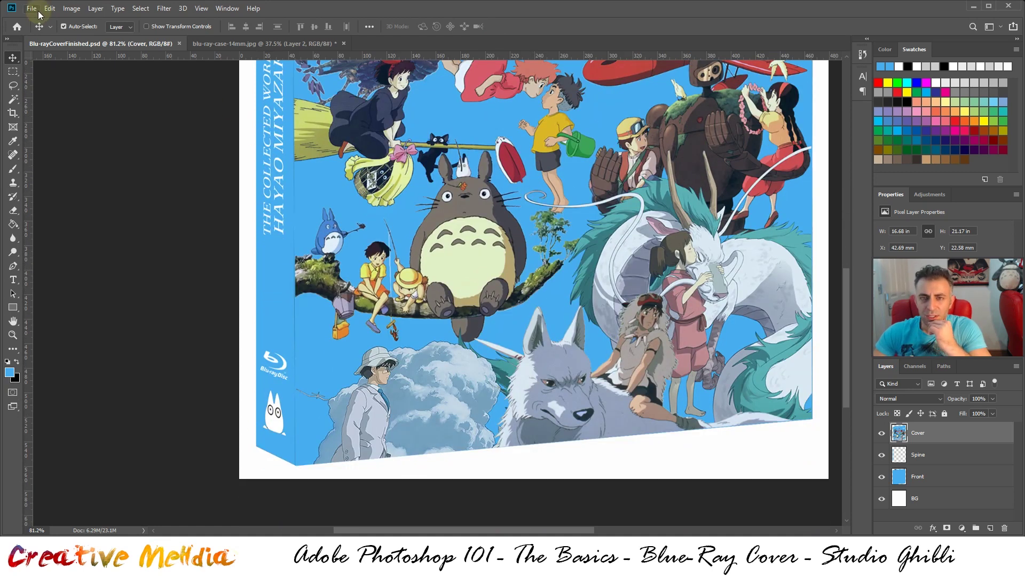
click(39, 25)
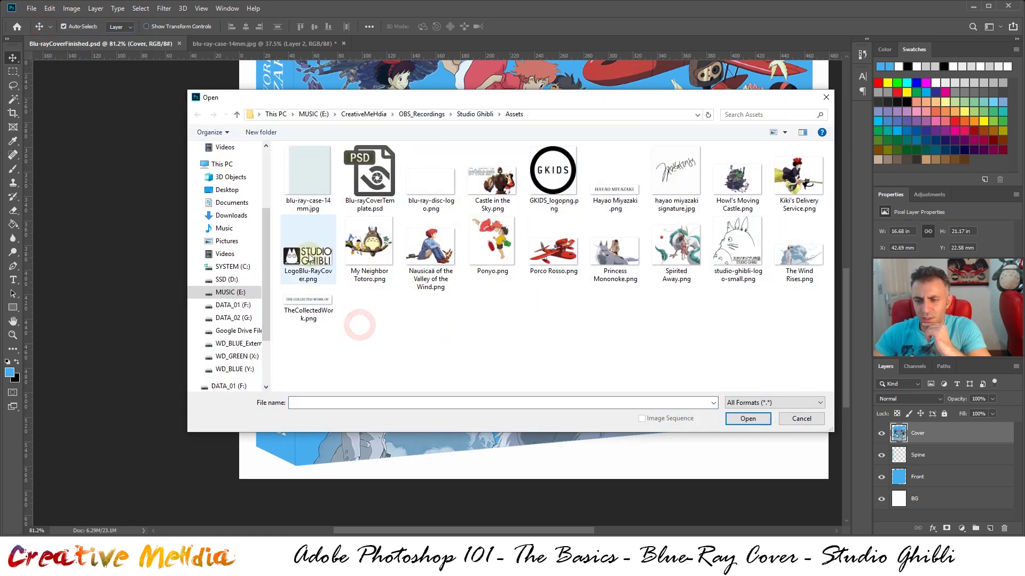
click(414, 188)
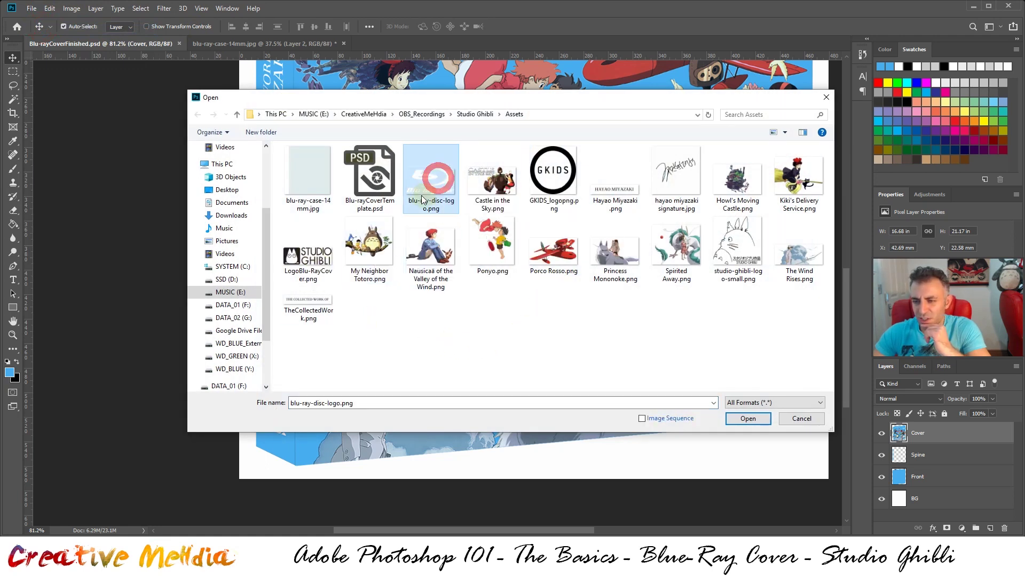
double_click(415, 188)
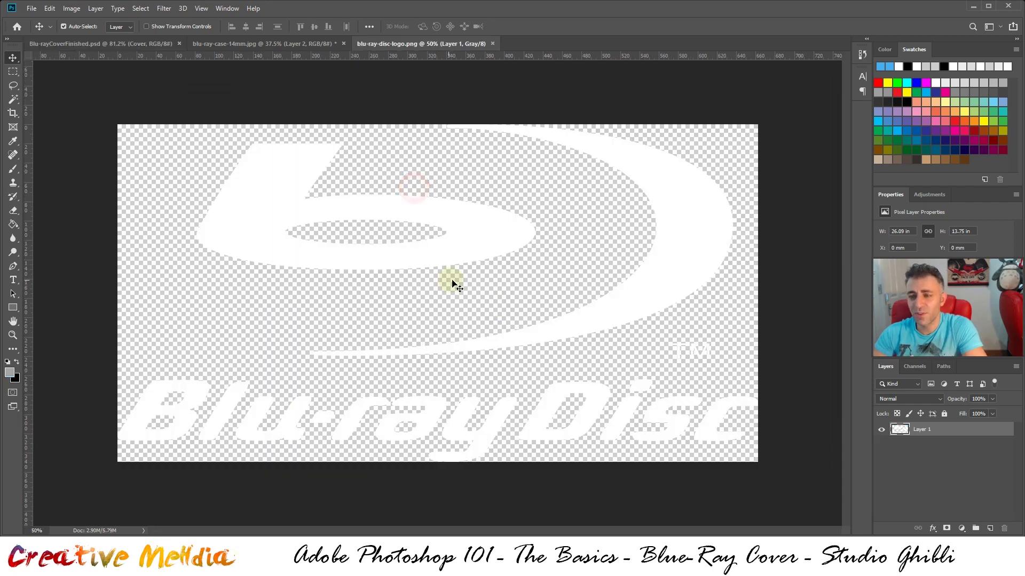
Step: Copy the entire white Blu-ray Disc logo and paste it into blu-ray-case-14mm.jpg
key(ctrl+a)
key(ctrl+c)
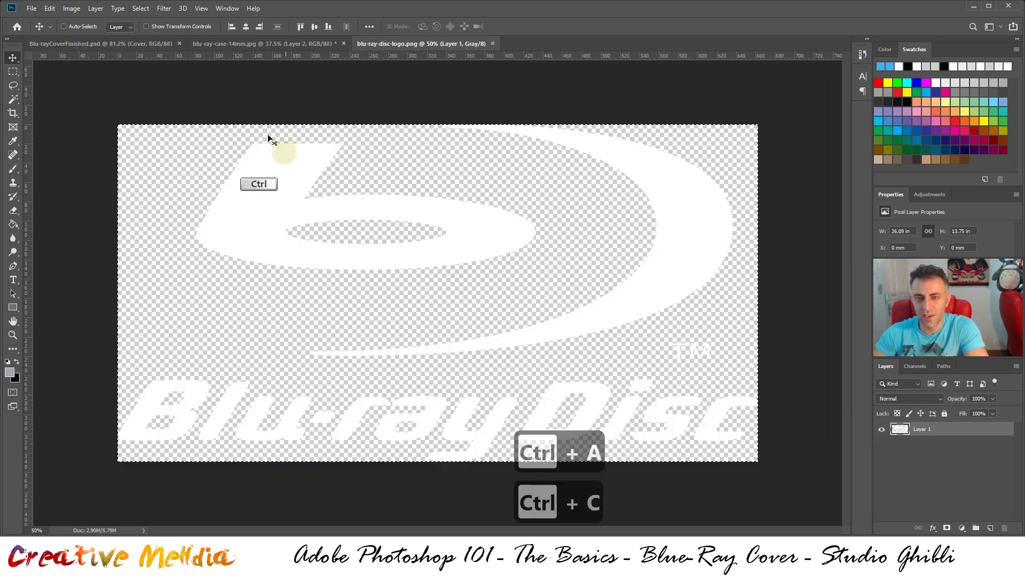
click(138, 43)
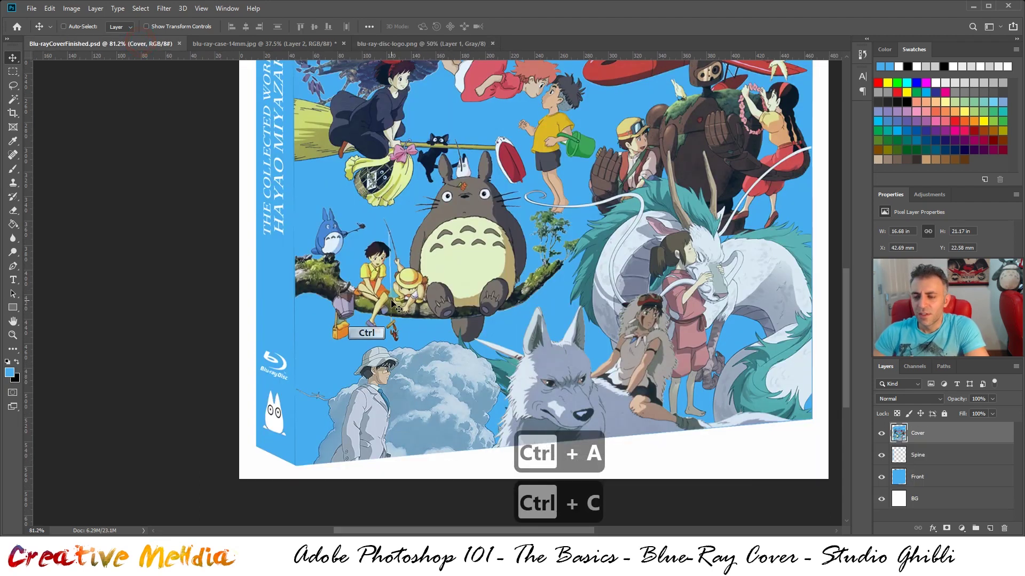
click(206, 44)
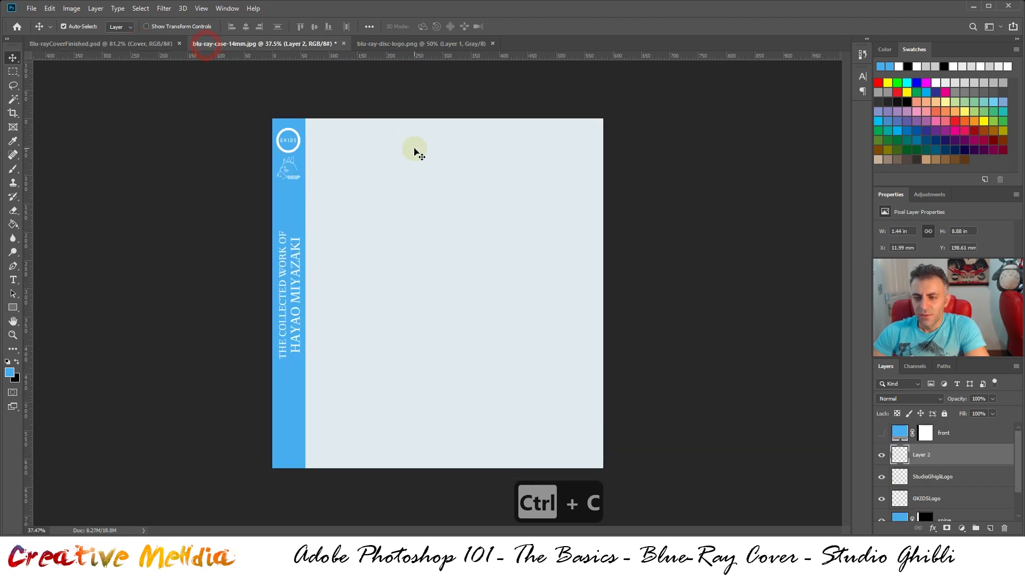
key(ctrl+v)
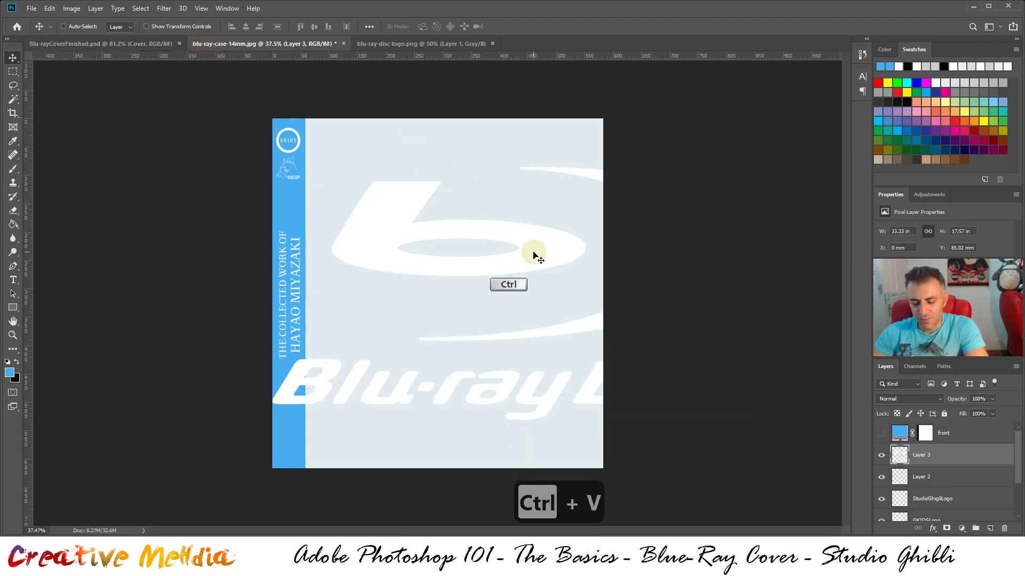
Step: Scale the pasted Blu-ray Disc logo to about 5.5% and place it low on the spine, about 5 mm from the outer edge and 552 mm down
key(ctrl+t)
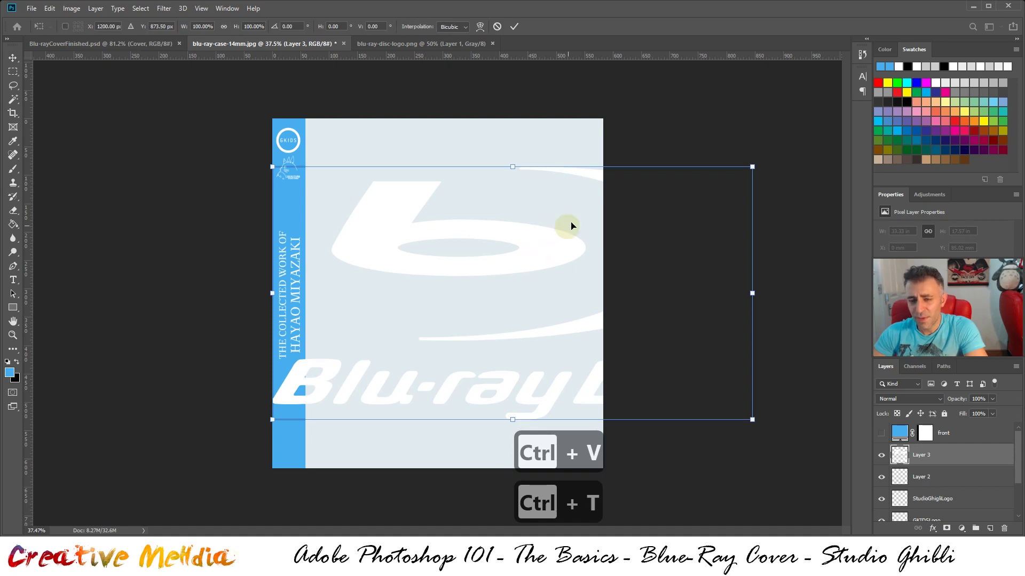
key(shift)
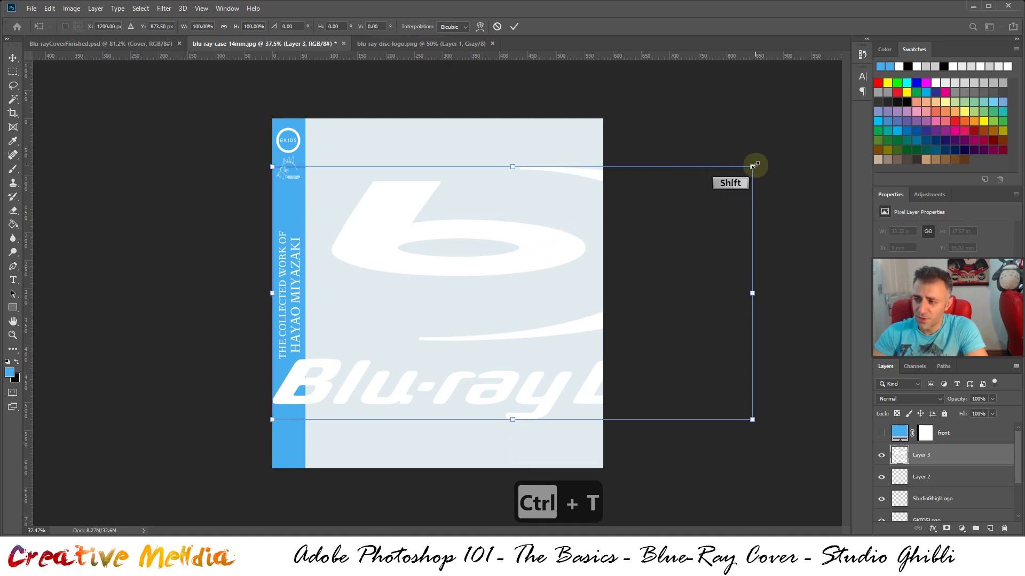
drag(751, 165, 323, 435)
scroll(271, 436, up, 2)
scroll(271, 437, up, 2)
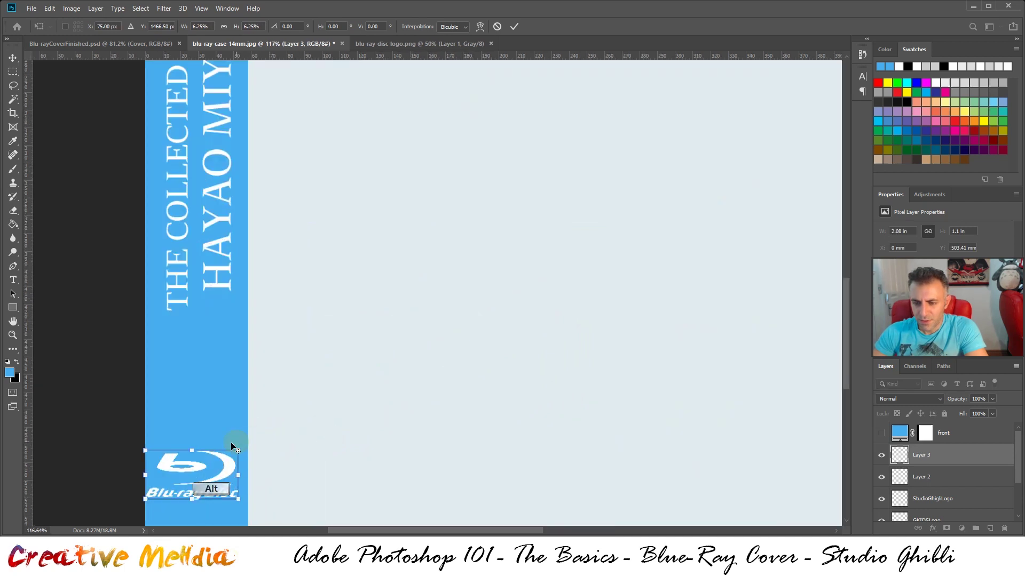
drag(217, 427, 292, 240)
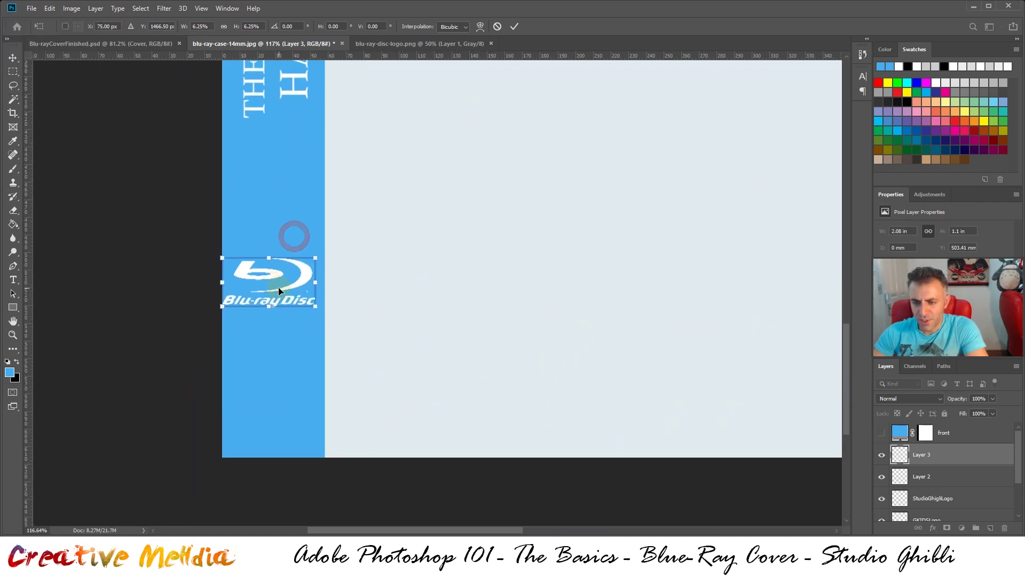
drag(279, 291, 306, 369)
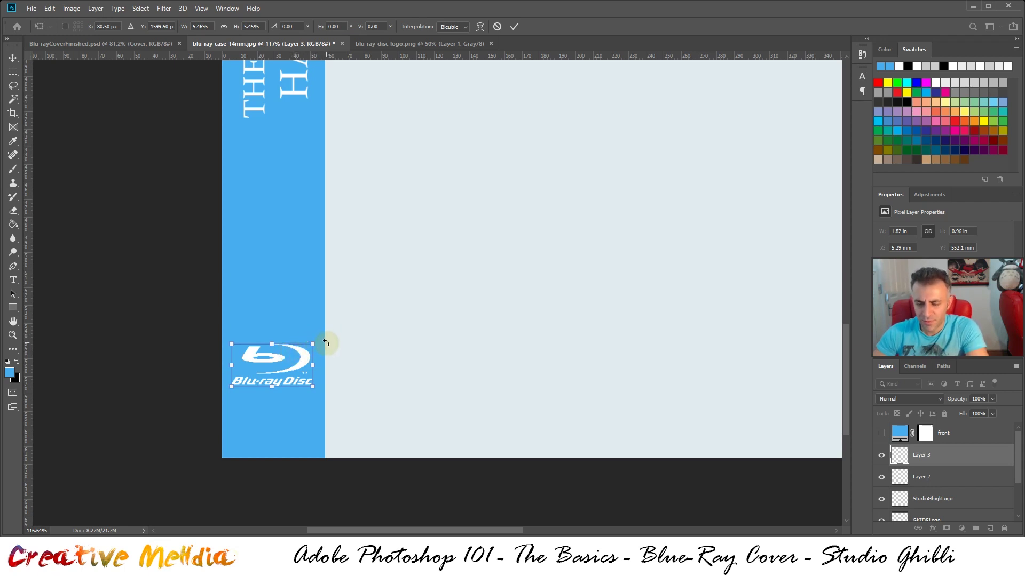
key(ctrl+Return)
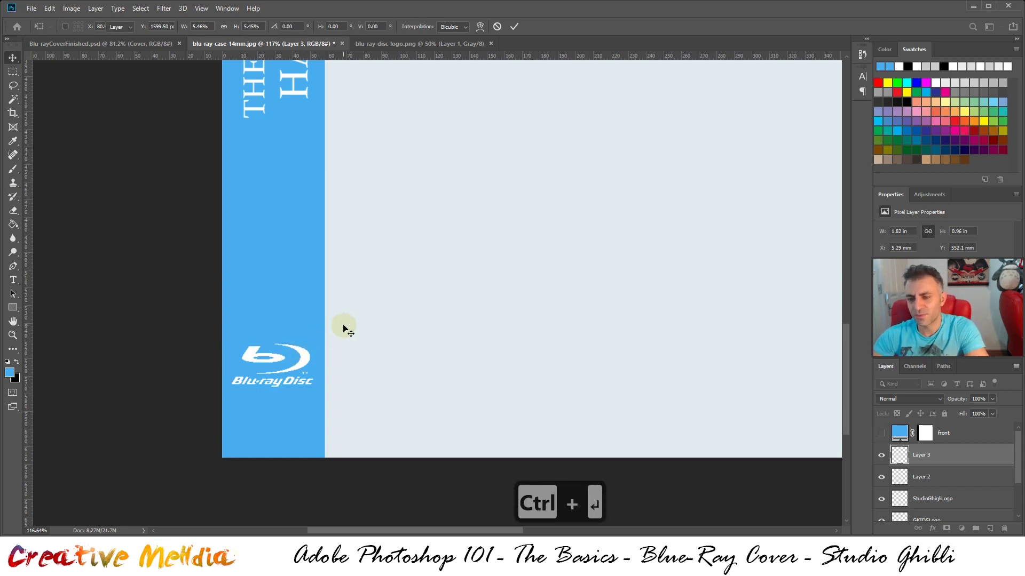
Step: Check the logo's placement on the spine, close blu-ray-disc-logo.png and return to blu-ray-case-14mm.jpg
scroll(342, 327, down, 5)
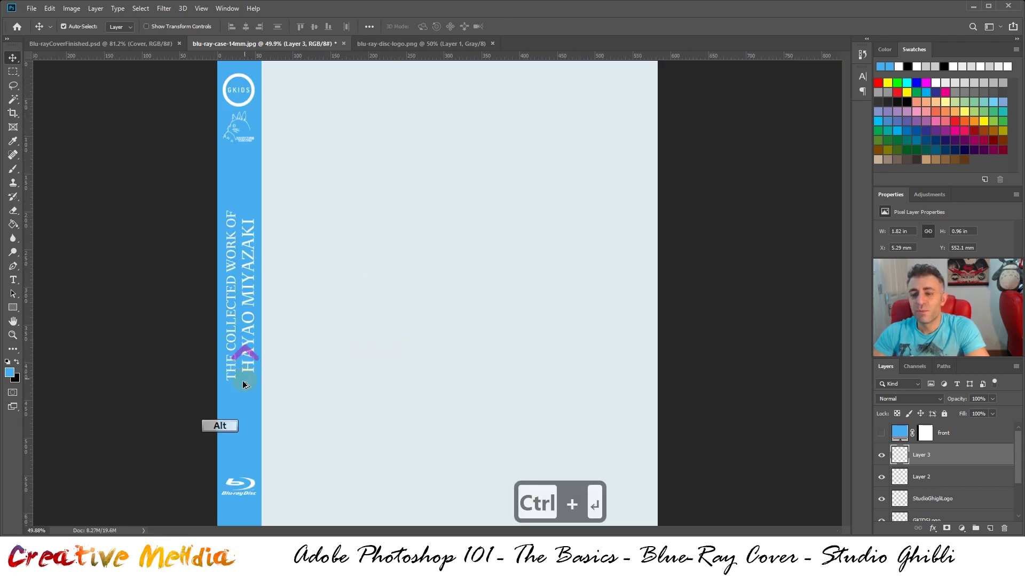
scroll(241, 377, up, 3)
scroll(274, 358, up, 4)
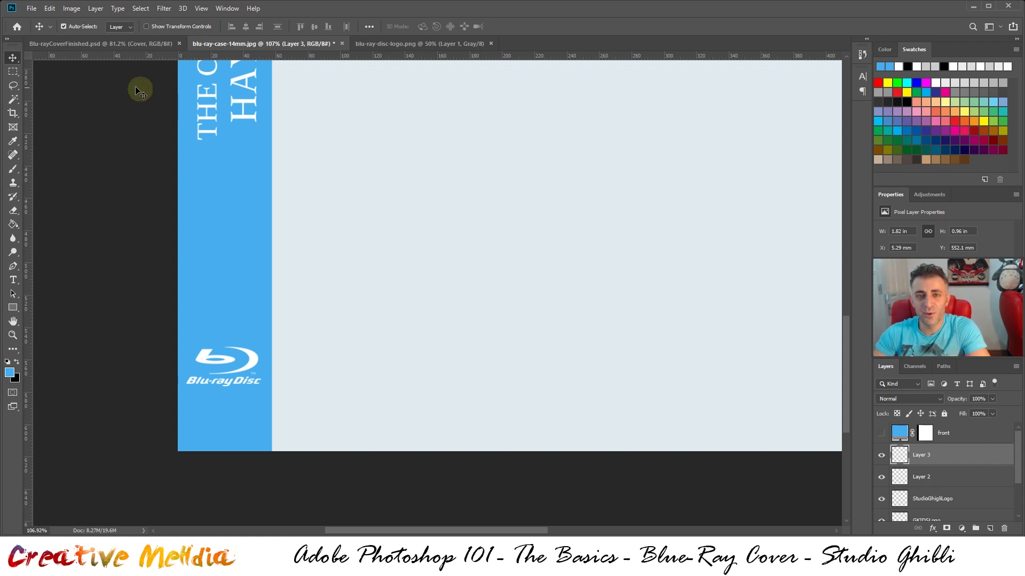
click(414, 47)
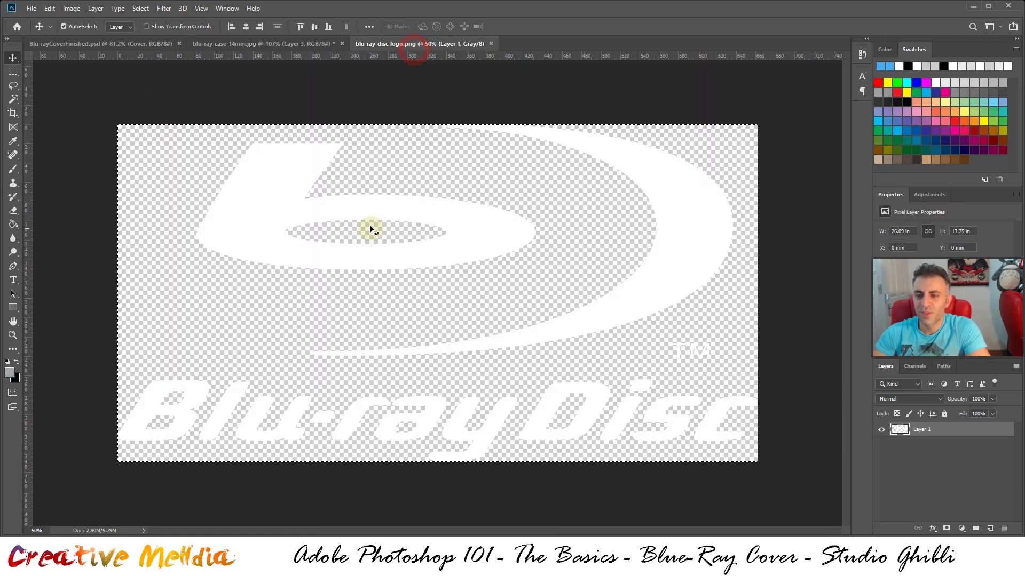
click(134, 43)
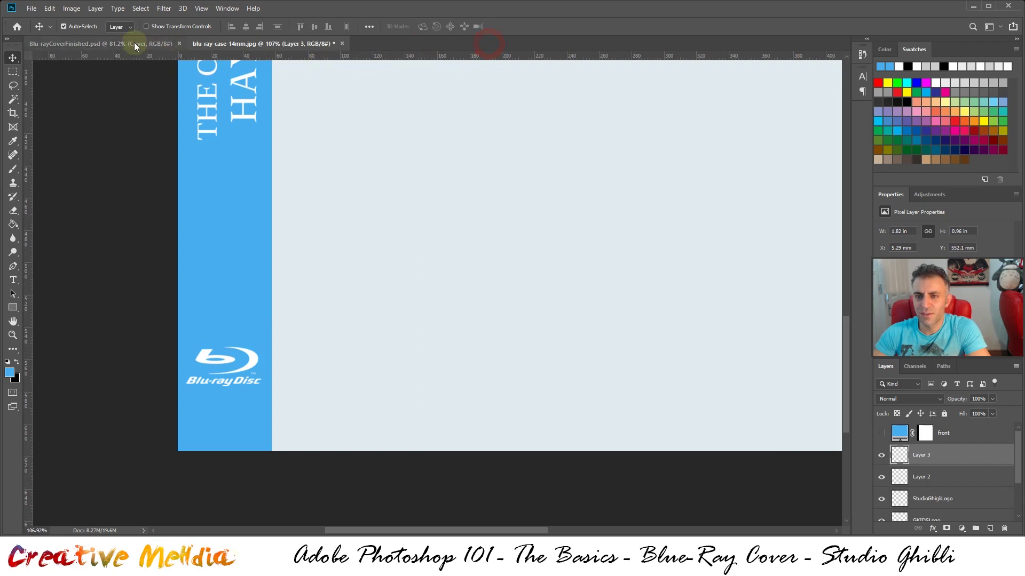
click(267, 41)
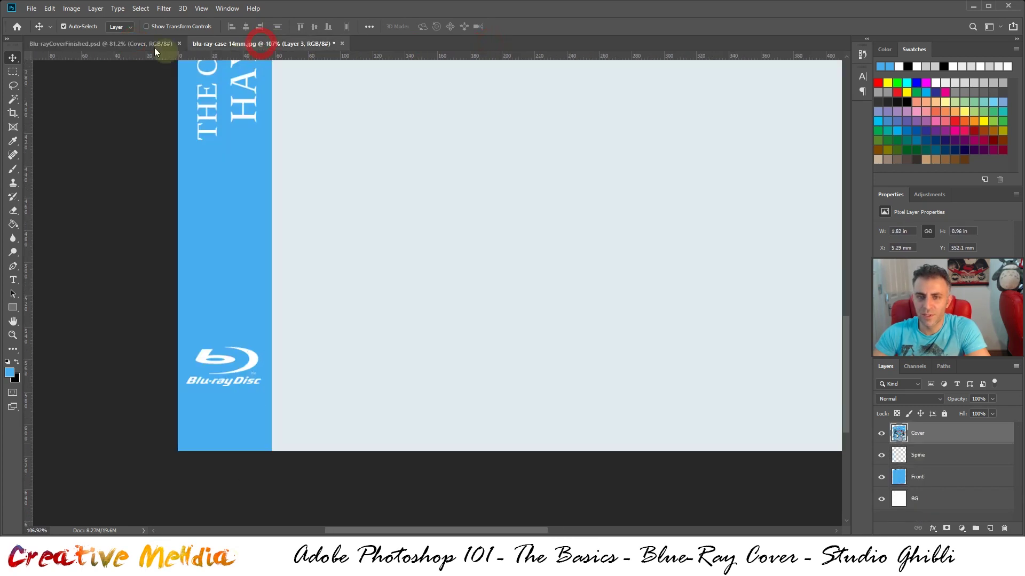
Step: Open LogoBlu-RayCover.png from the Assets folder and view the Studio Ghibli logo up close
click(31, 8)
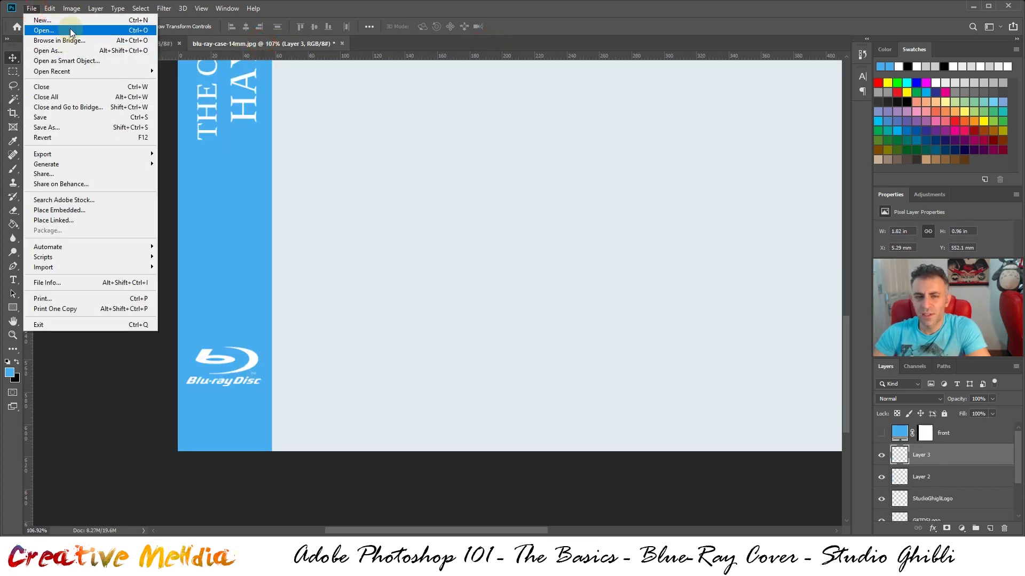
click(69, 29)
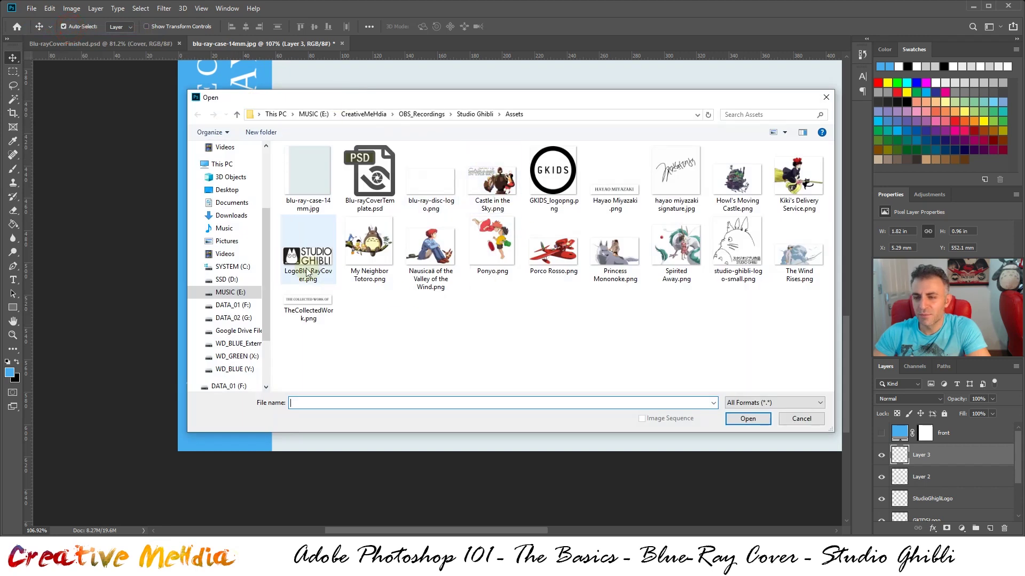
click(308, 264)
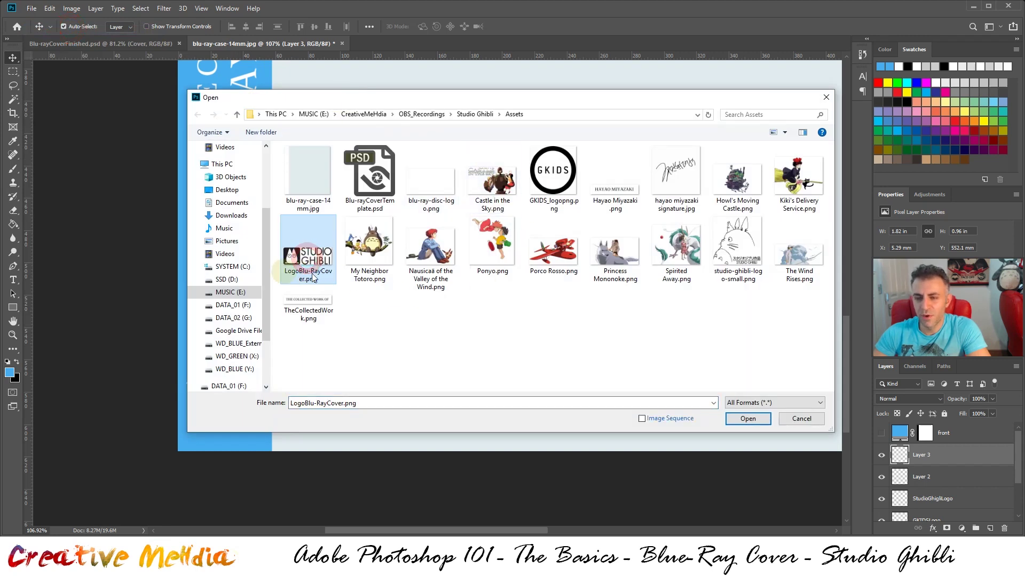
double_click(314, 272)
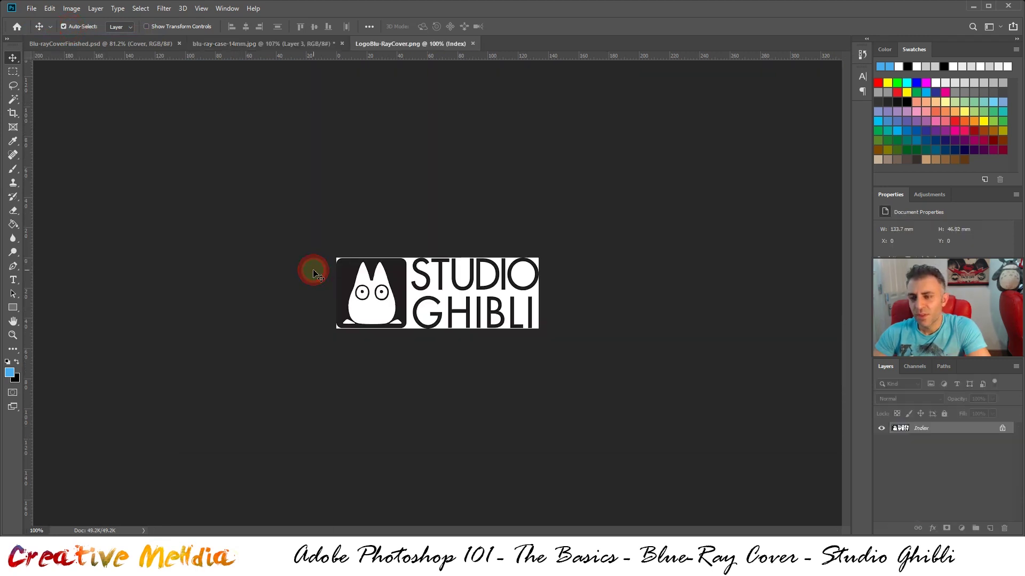
scroll(439, 294, up, 2)
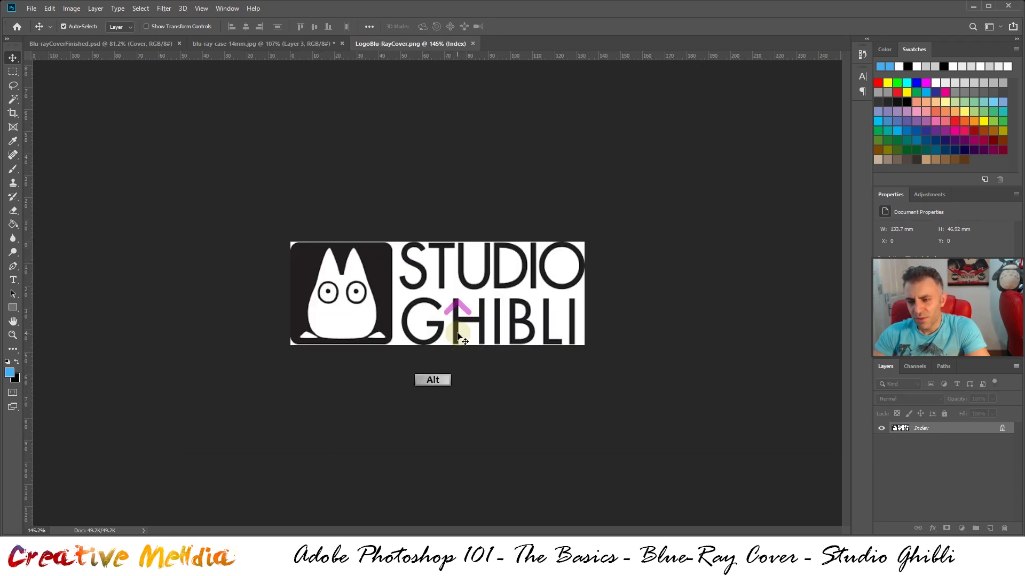
scroll(347, 293, up, 2)
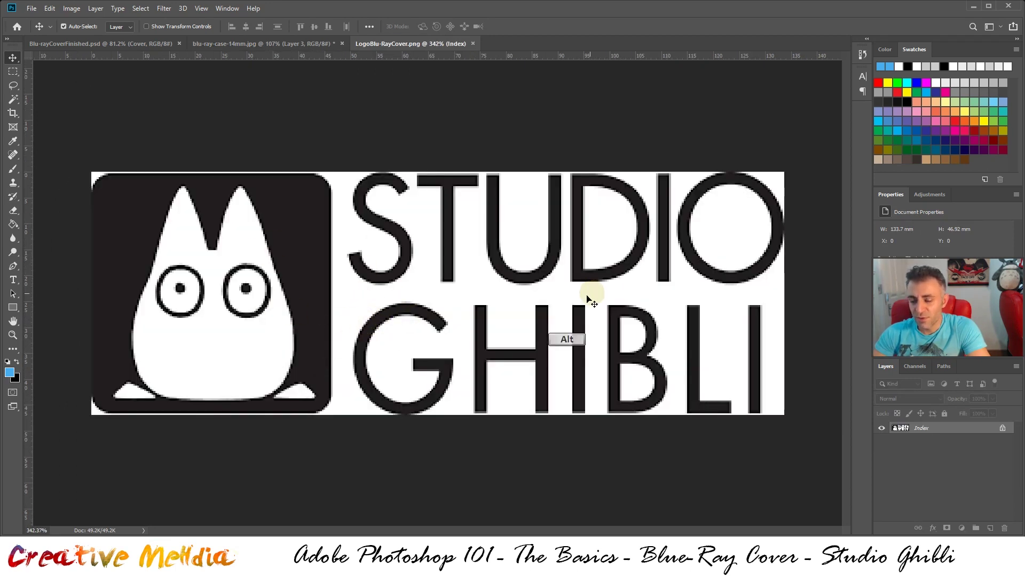
scroll(535, 297, down, 1)
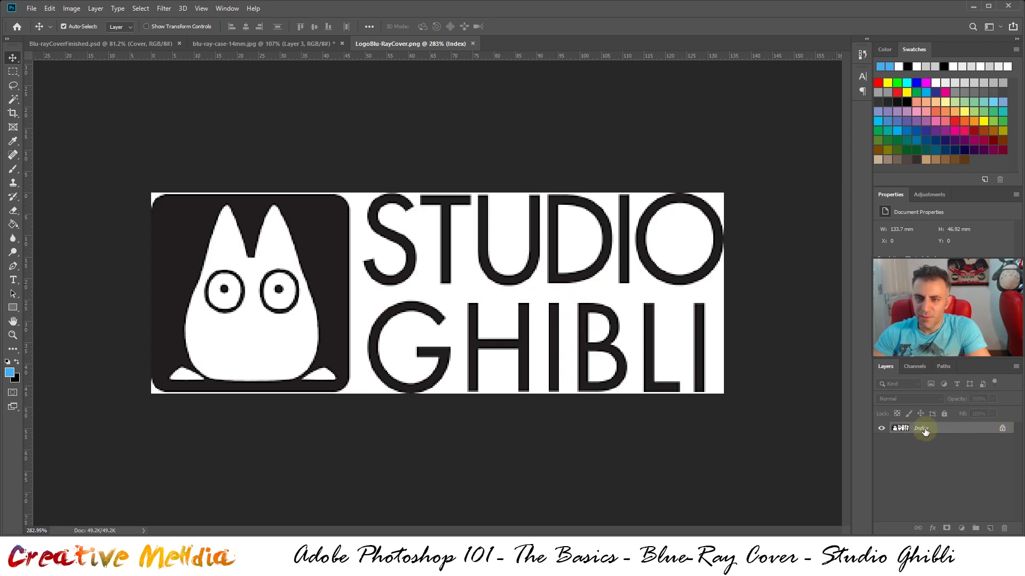
Step: Convert the Studio Ghibli logo image from Indexed Color to RGB Color mode
click(71, 9)
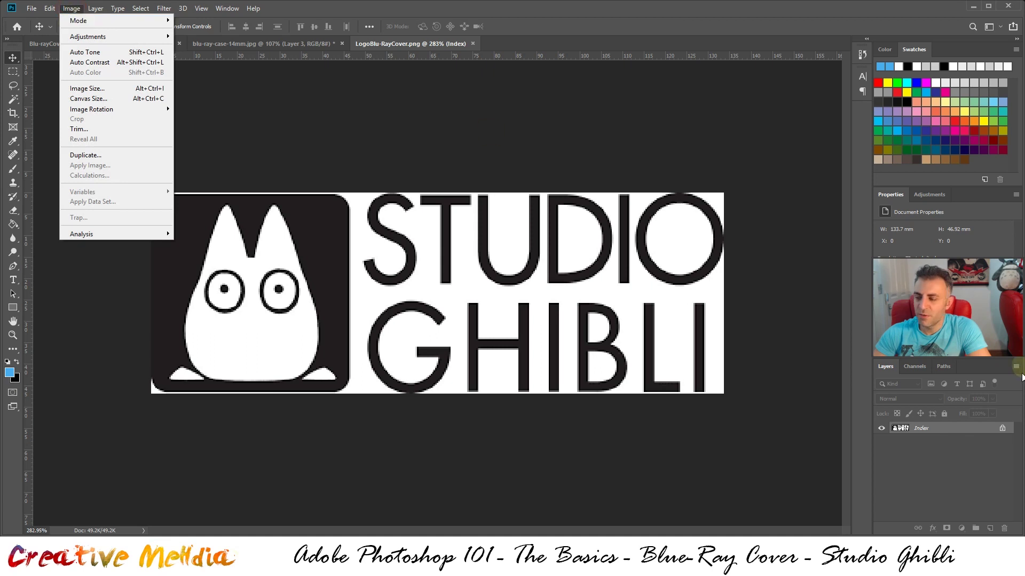
click(1002, 430)
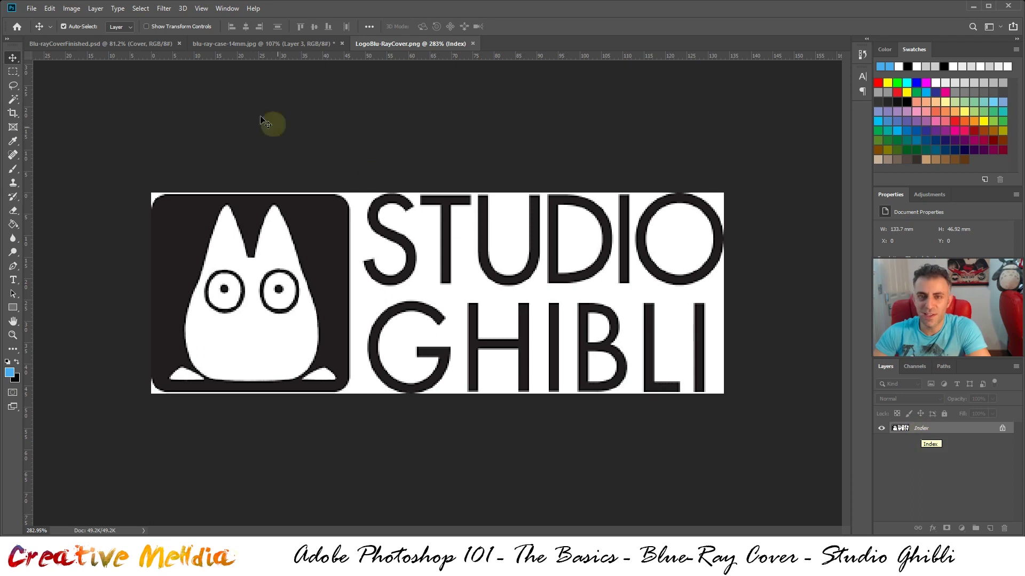
click(79, 10)
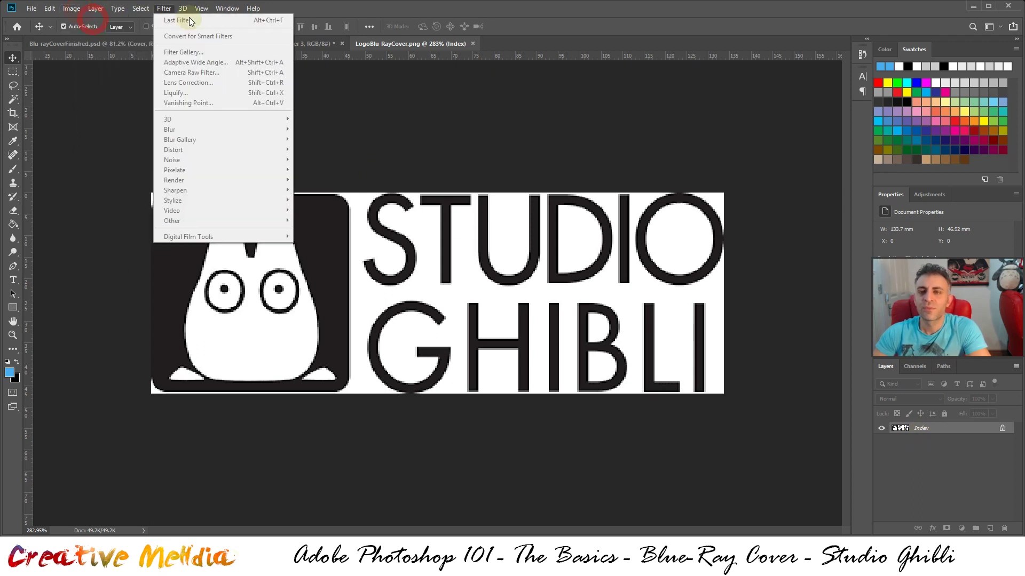
click(76, 21)
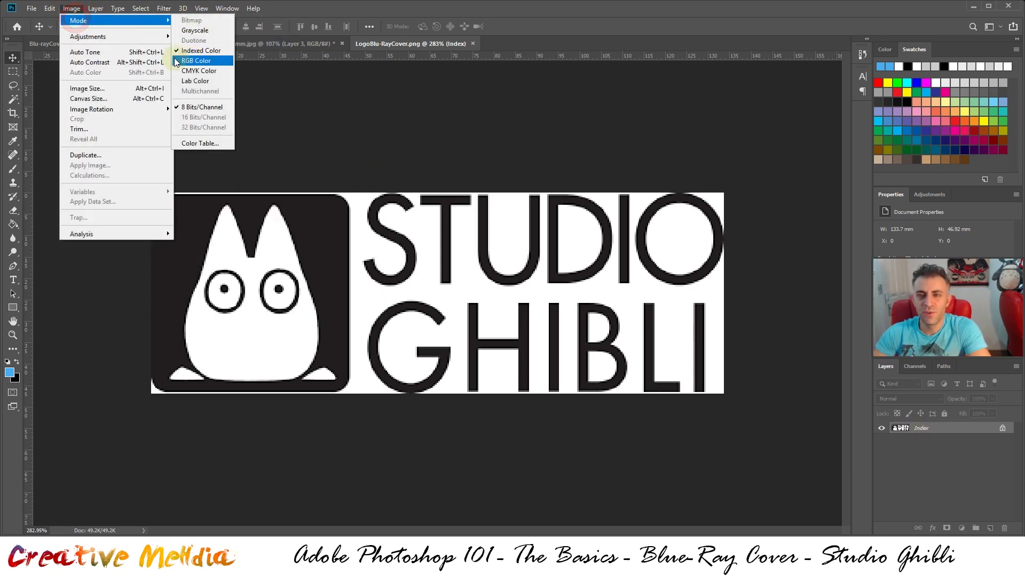
click(213, 61)
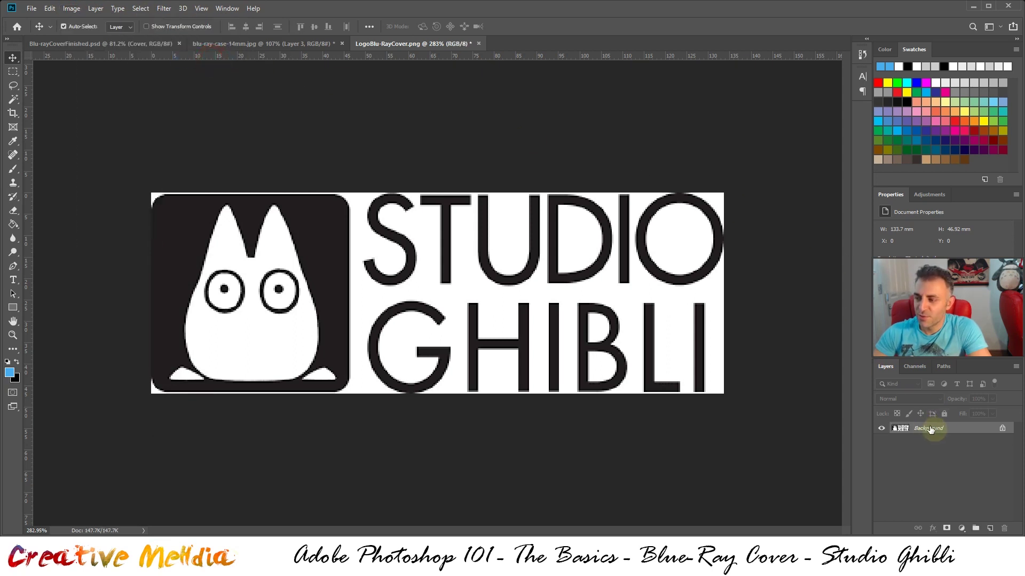
Step: Unlock the Background layer of LogoBlu-RayCover.png so that it is an editable layer
click(1003, 429)
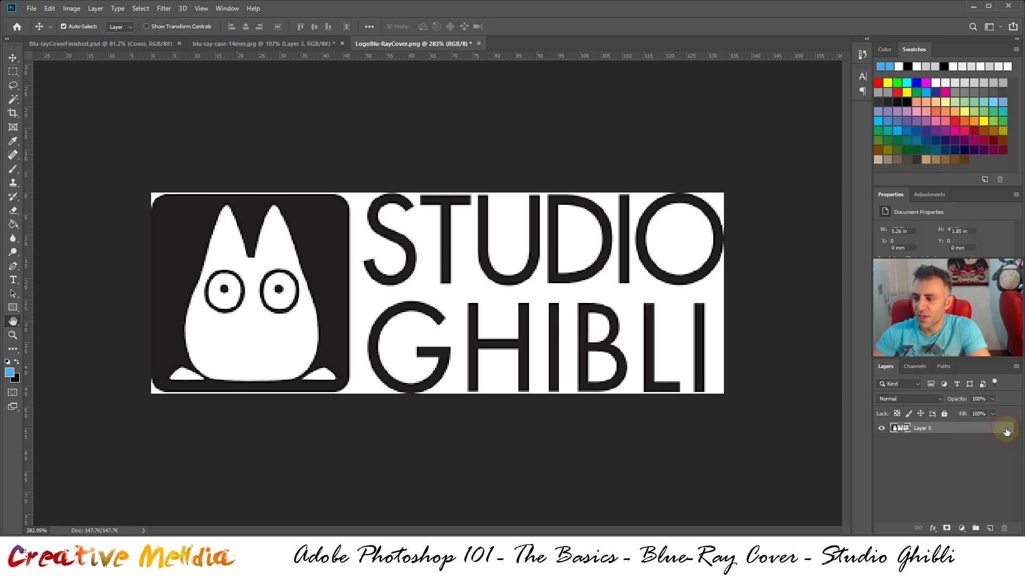
double_click(1006, 431)
click(931, 190)
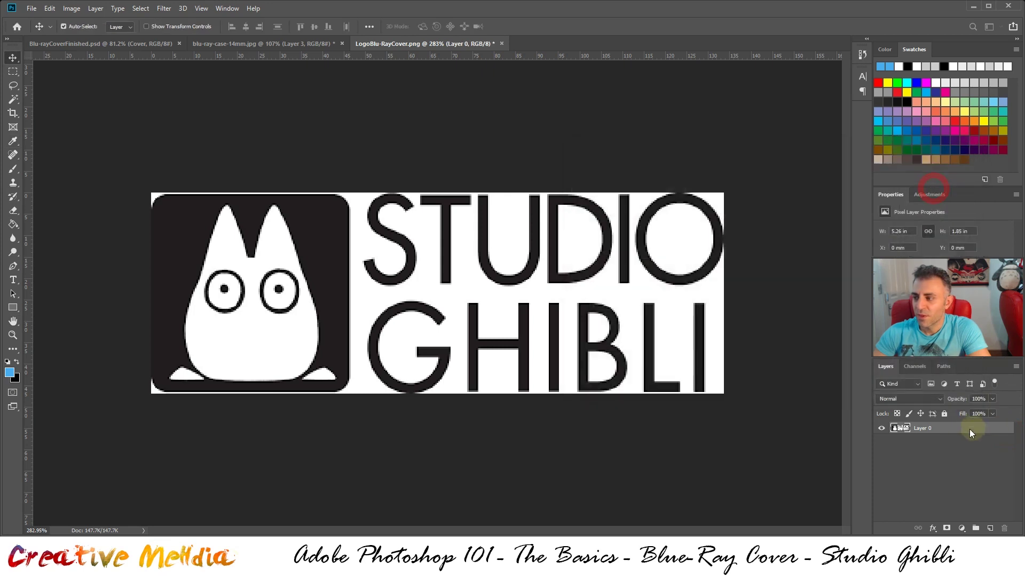
Step: Select the white Totoro figure's body and its two feet in the logo with the Magic Wand Tool
click(945, 414)
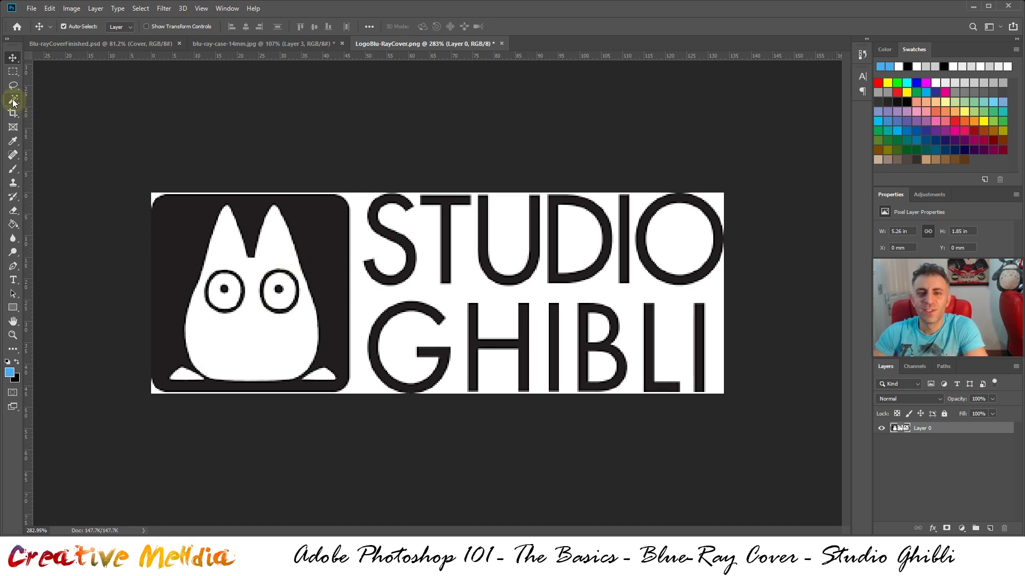
drag(13, 101, 64, 117)
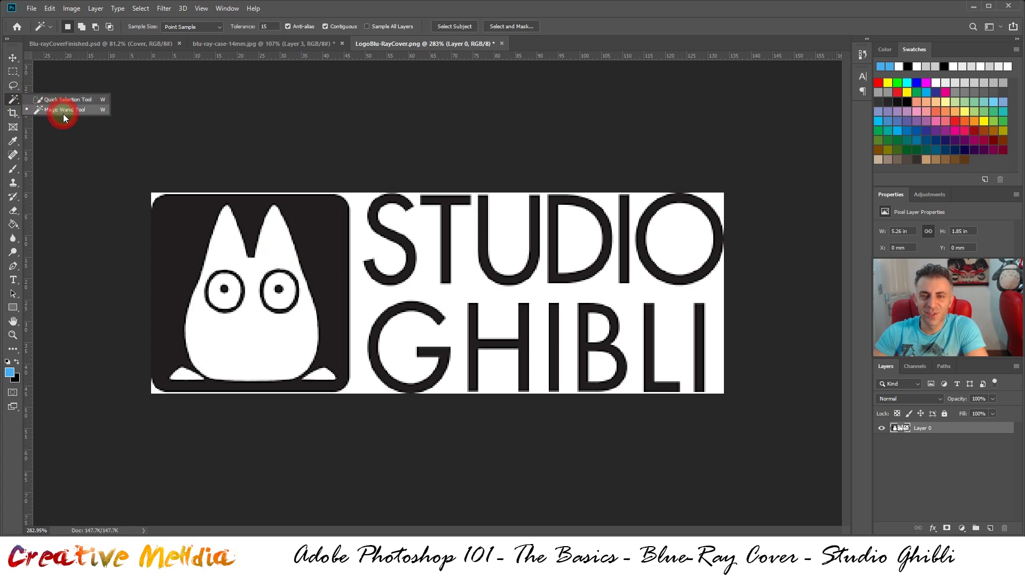
click(328, 196)
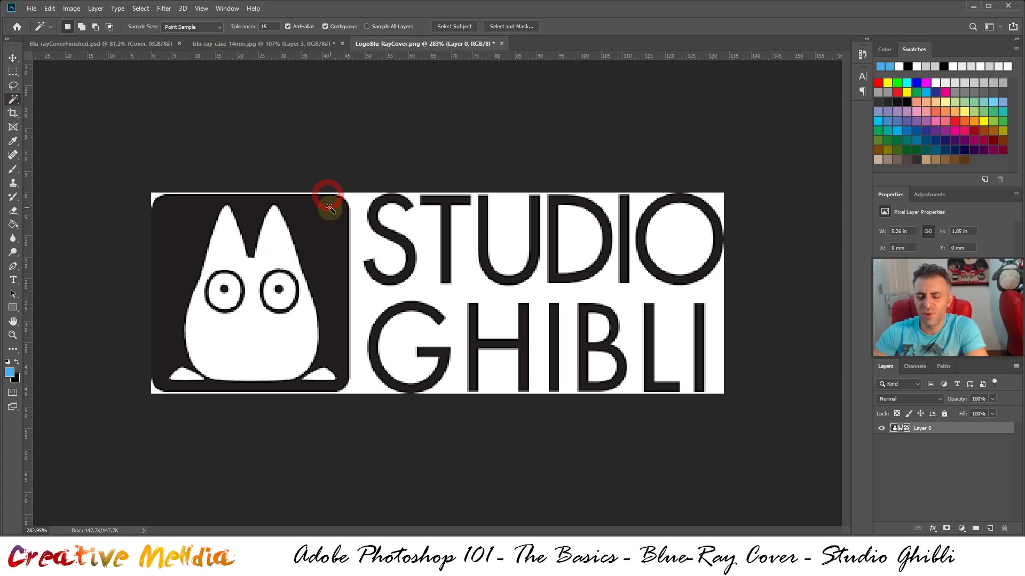
click(267, 255)
key(alt)
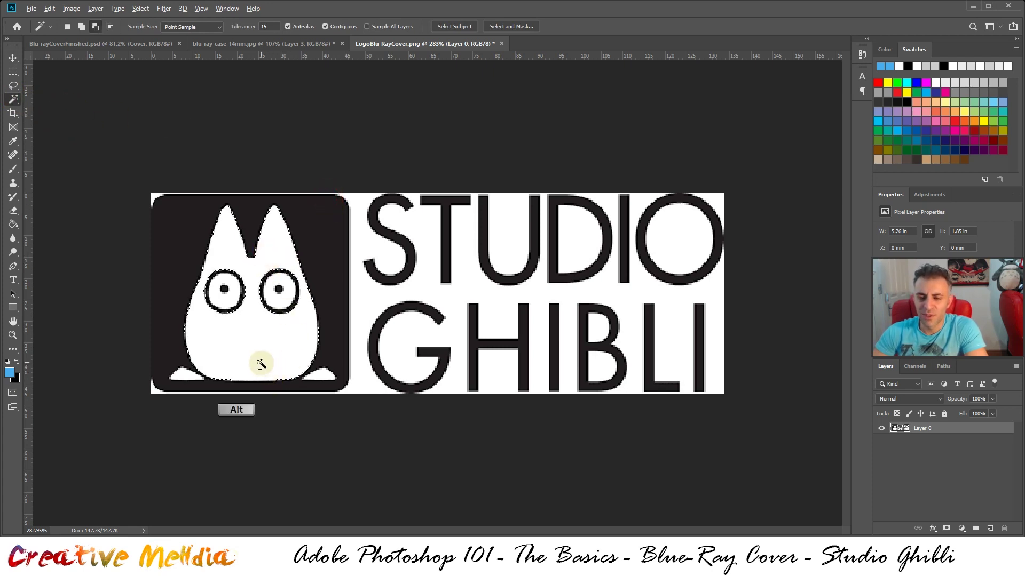
scroll(261, 363, up, 4)
click(332, 323)
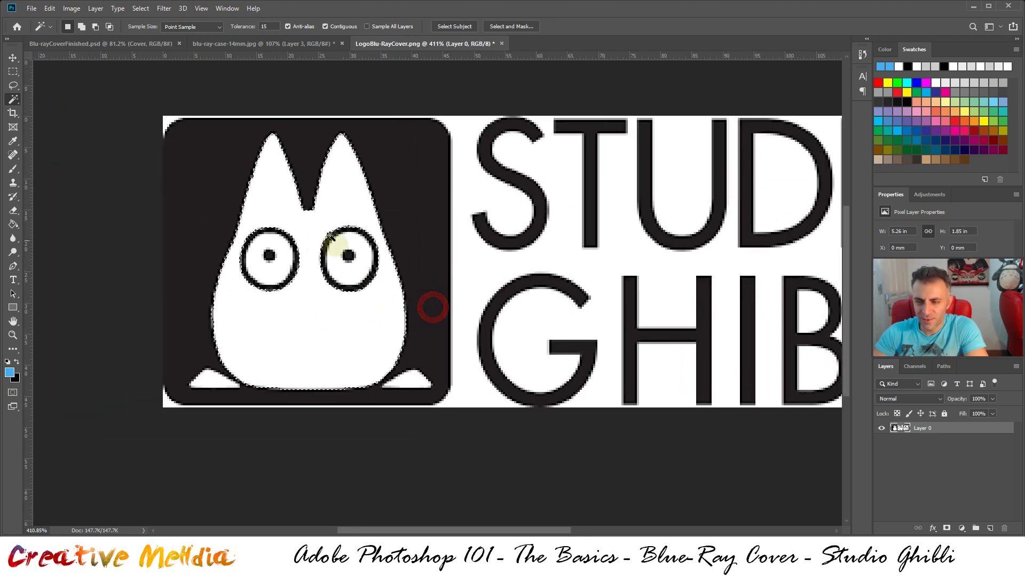
key(shift)
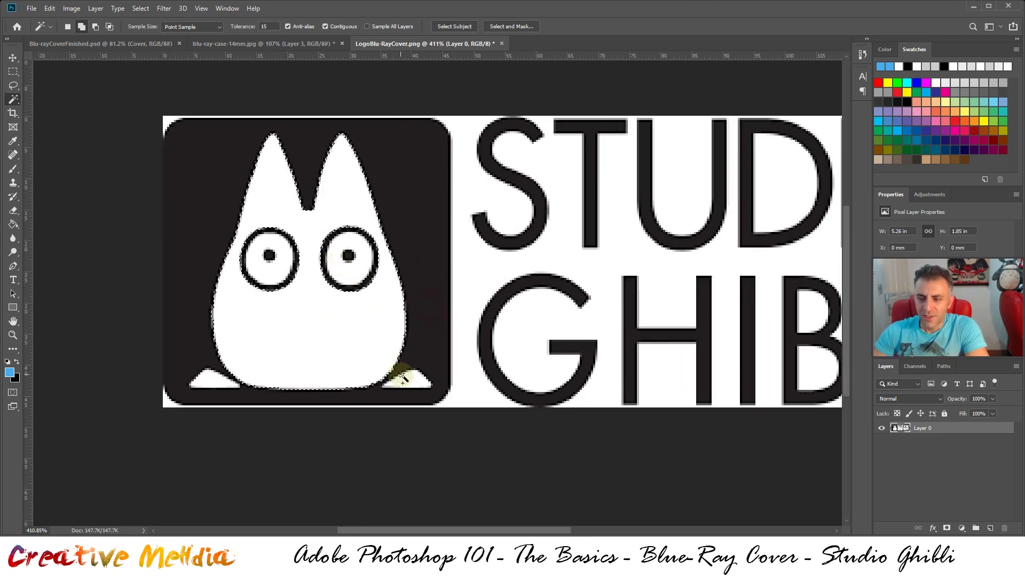
shift+click(407, 382)
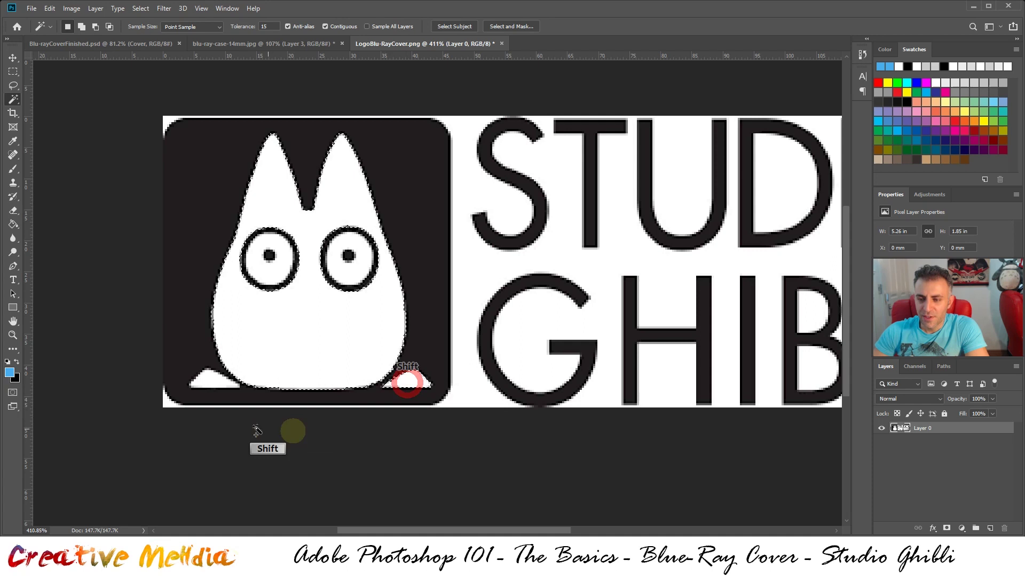
shift+click(210, 387)
Step: Add both of the Totoro figure's eyes to the selection with the Elliptical Marquee Tool
scroll(331, 281, up, 2)
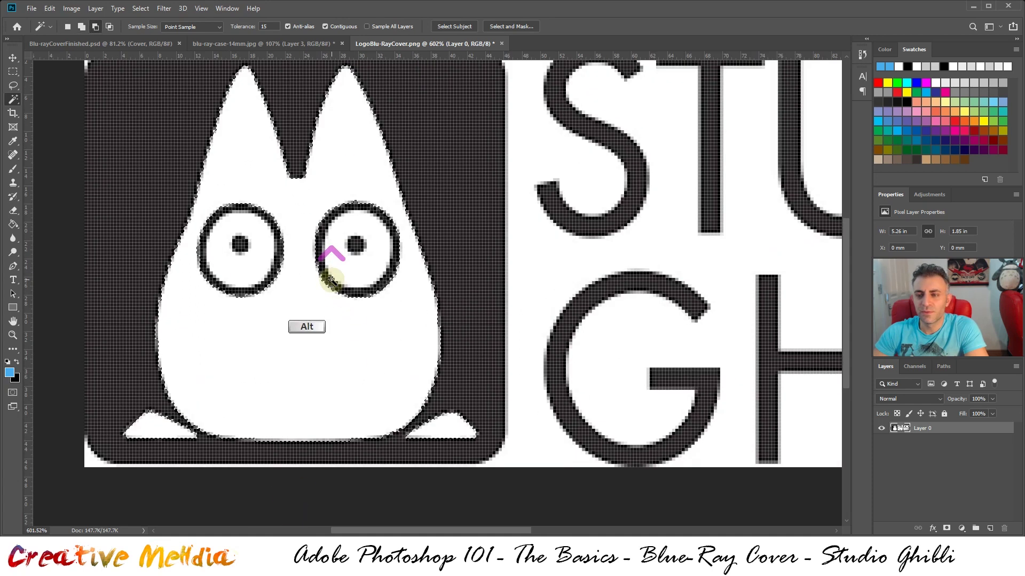
scroll(331, 281, up, 1)
shift+click(206, 234)
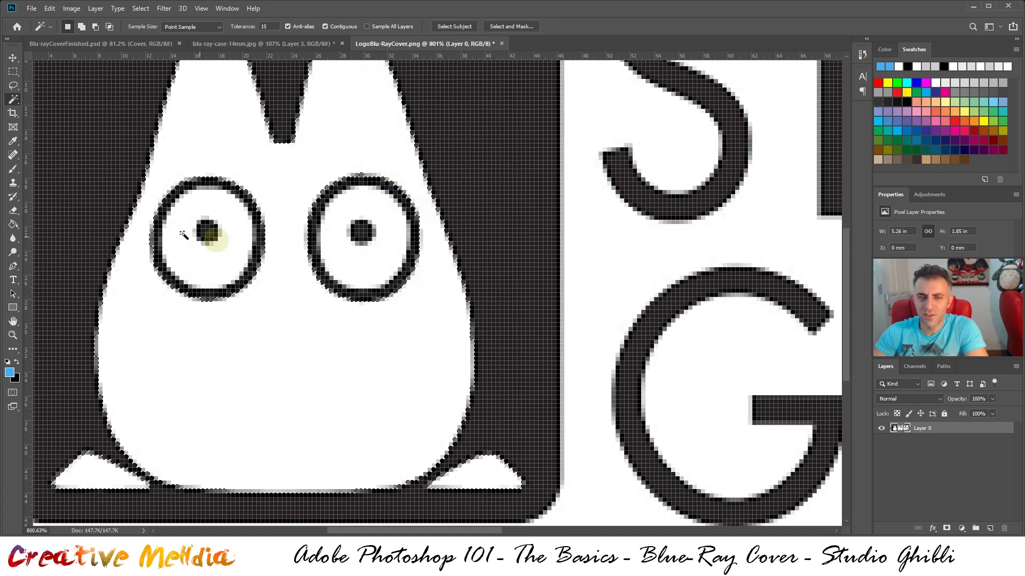
drag(13, 72, 79, 85)
key(shift)
drag(160, 159, 273, 313)
click(274, 314)
drag(287, 152, 424, 313)
scroll(423, 307, down, 5)
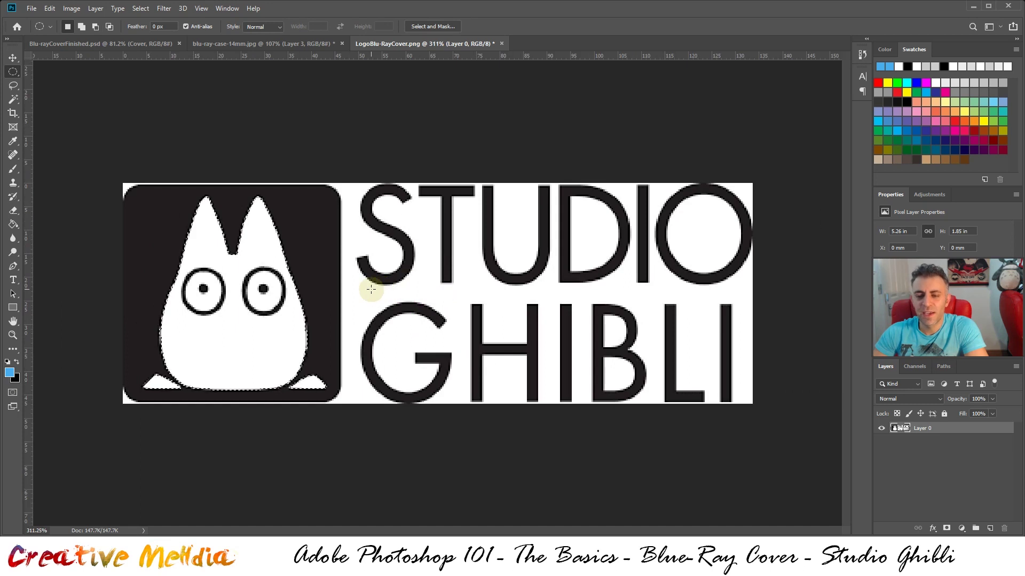
Step: Copy the selected Totoro figure into blu-ray-case-14mm.jpg and place it near the lower end of the blue spine
key(ctrl+c)
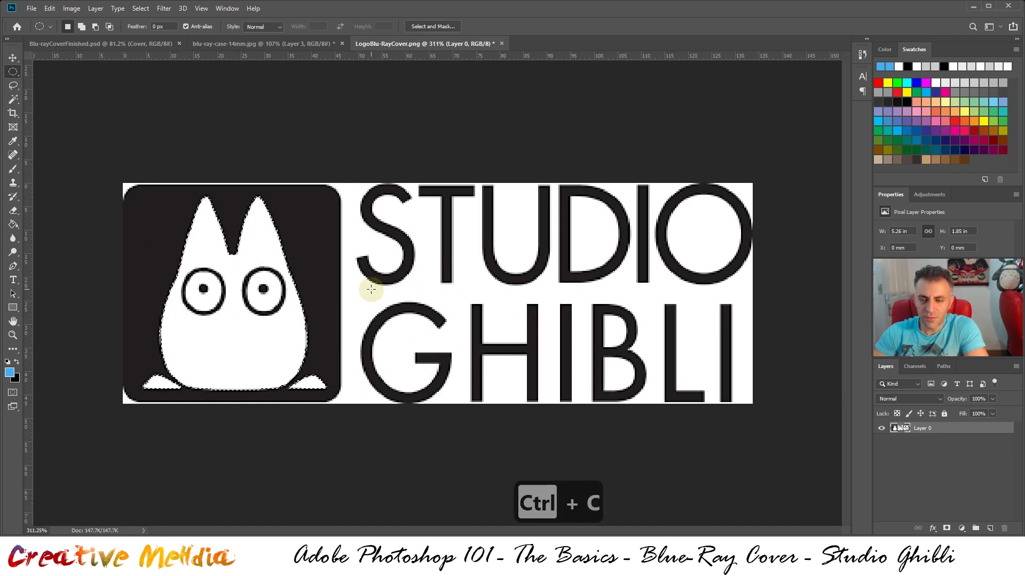
click(236, 43)
key(ctrl+v)
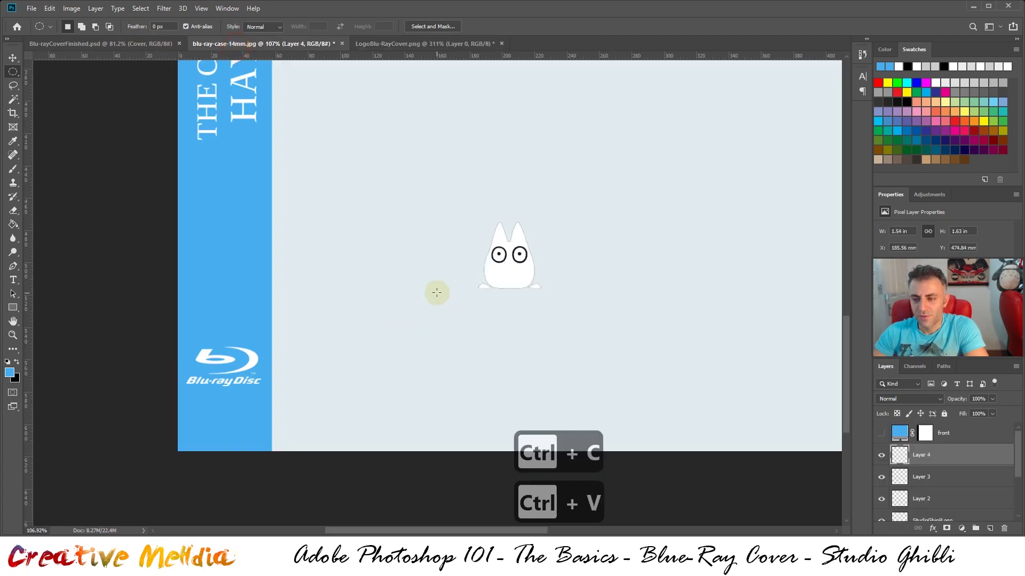
drag(514, 275, 229, 429)
Step: Adjust the Totoro figure's position on the lower spine to about X 8.8 mm and Y 557 mm, keeping its size
alt+scroll(244, 407, down, 3)
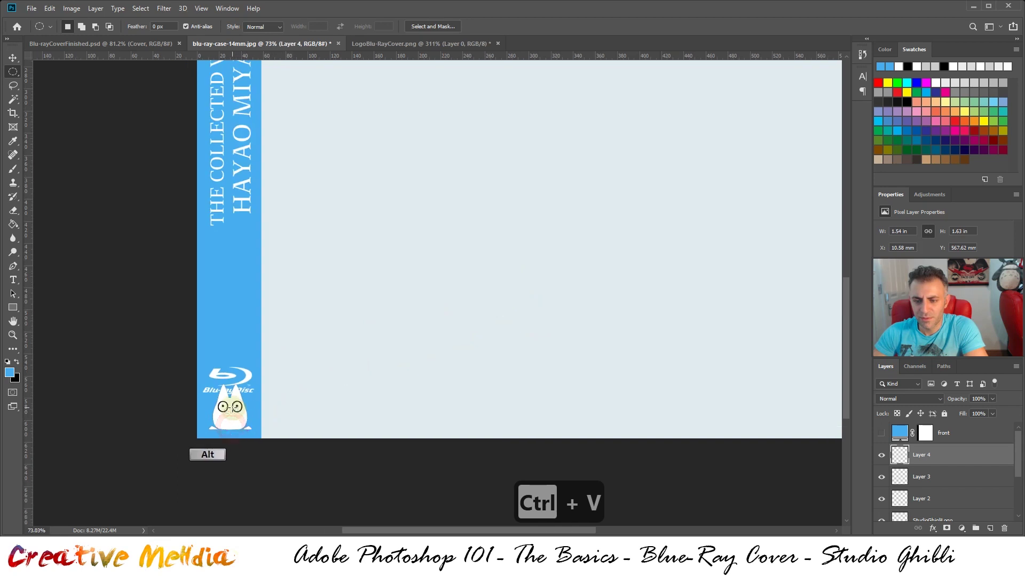
alt+scroll(245, 408, up, 5)
key(ctrl+t)
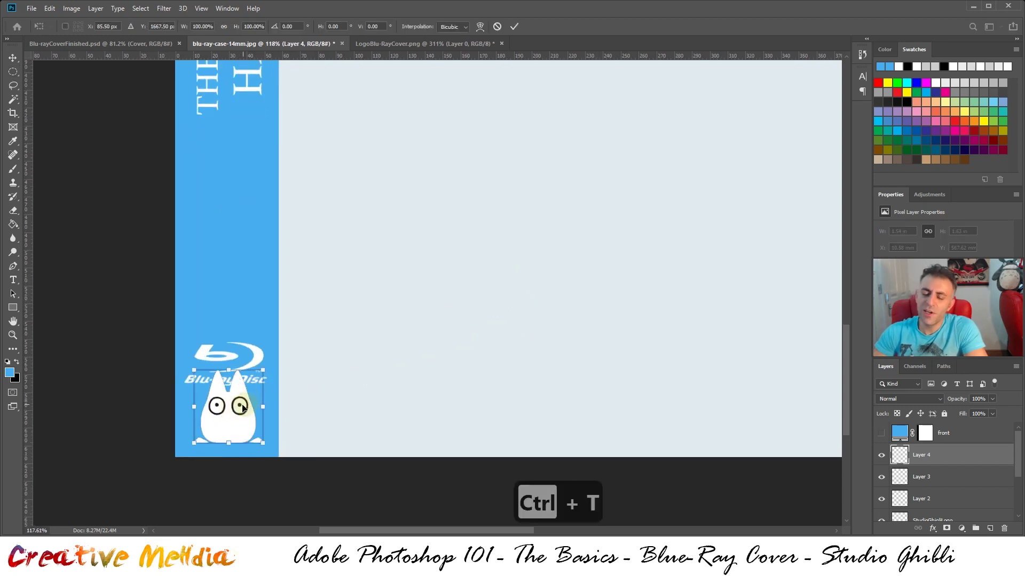
drag(239, 426, 237, 415)
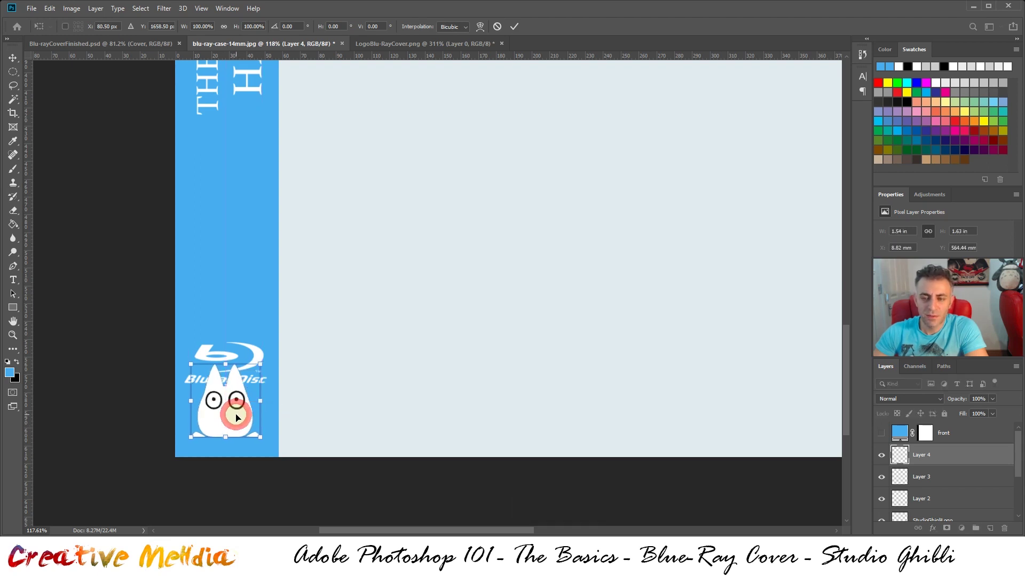
key(ctrl+Return)
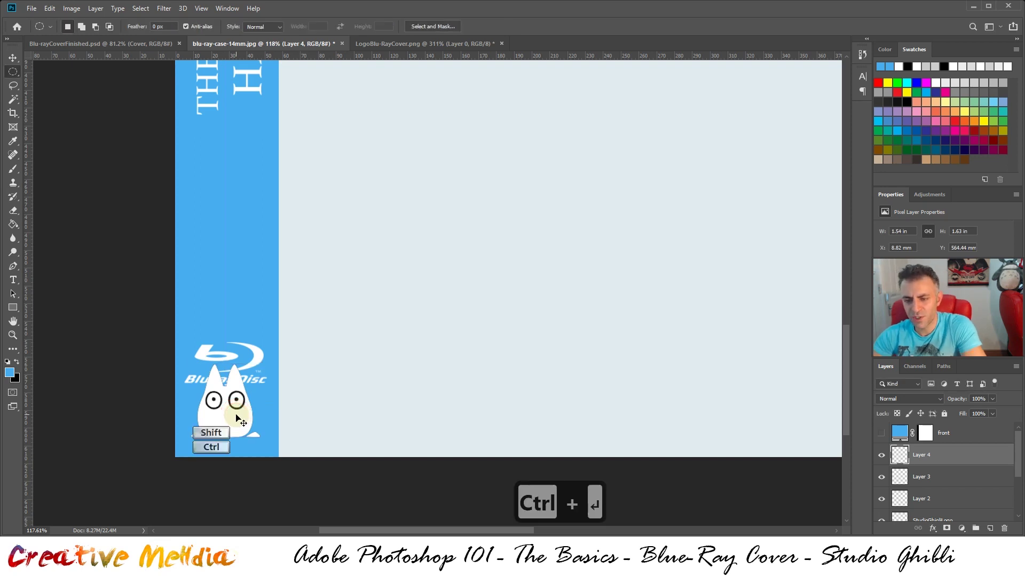
key(ctrl+shift+Up)
key(ctrl+shift+Up)
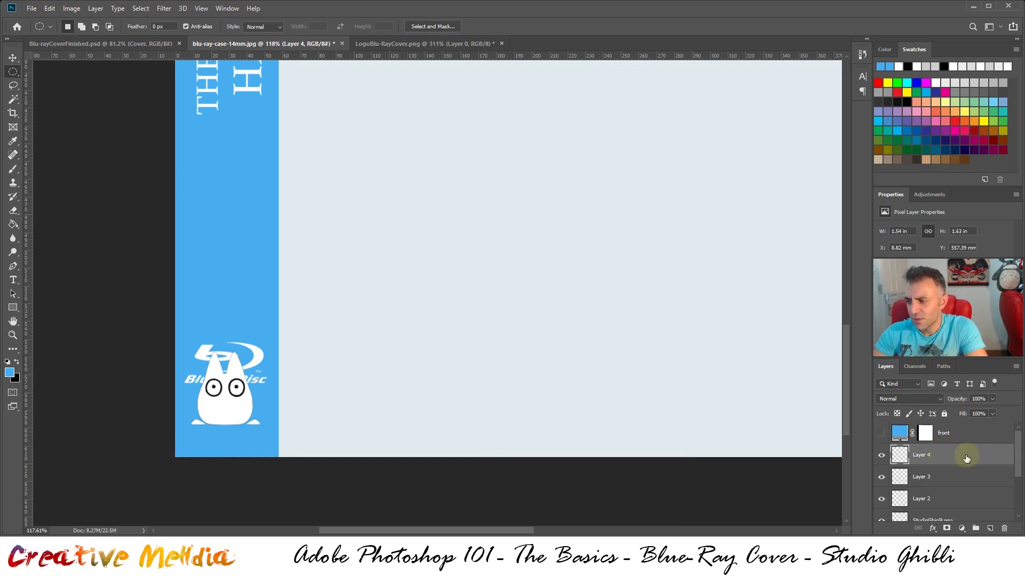
Step: Identify the layer holding the spine title by toggling Layer 2's visibility and rename it SpineText
scroll(914, 477, down, 1)
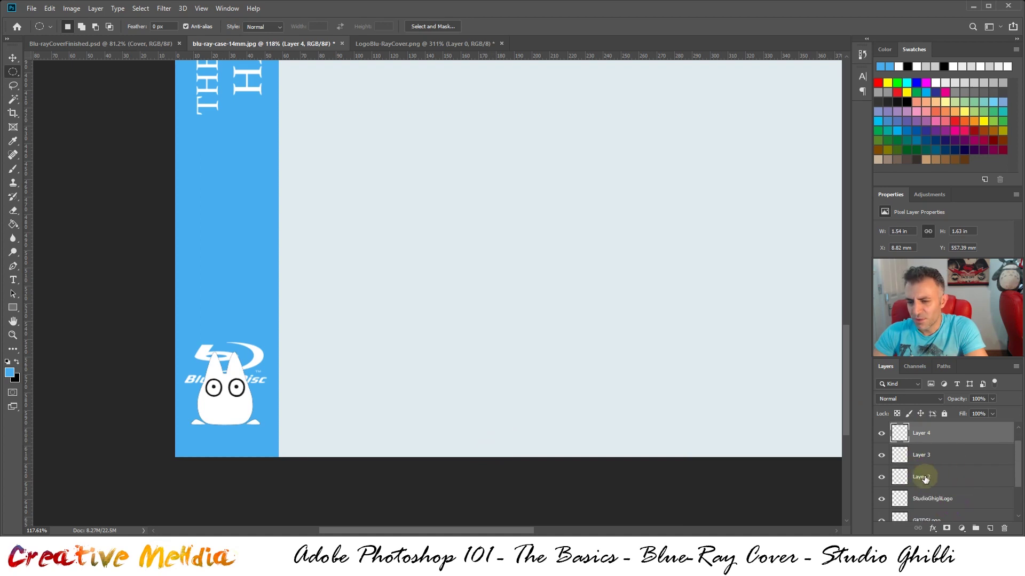
click(940, 478)
click(881, 480)
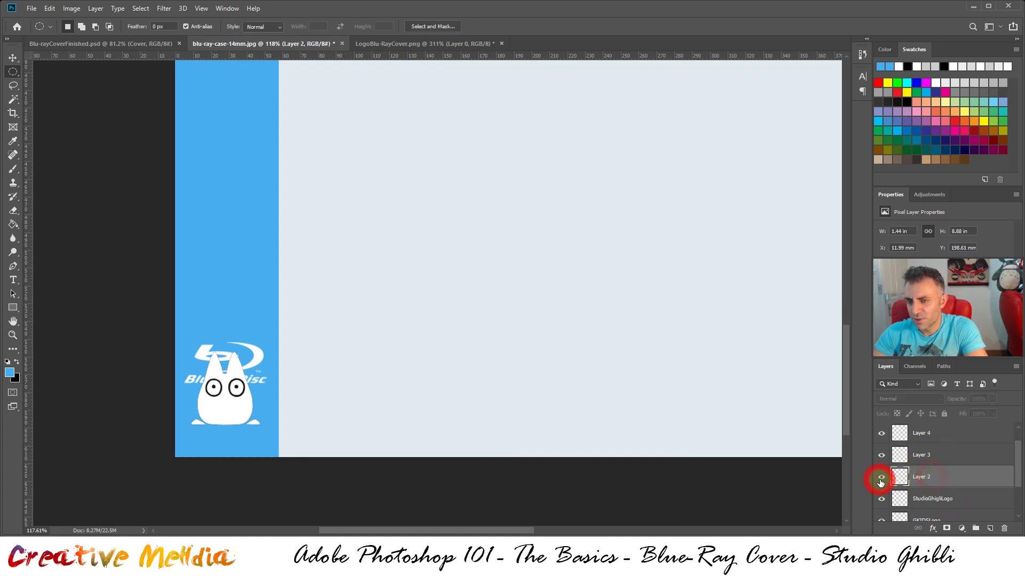
click(881, 479)
scroll(939, 497, up, 1)
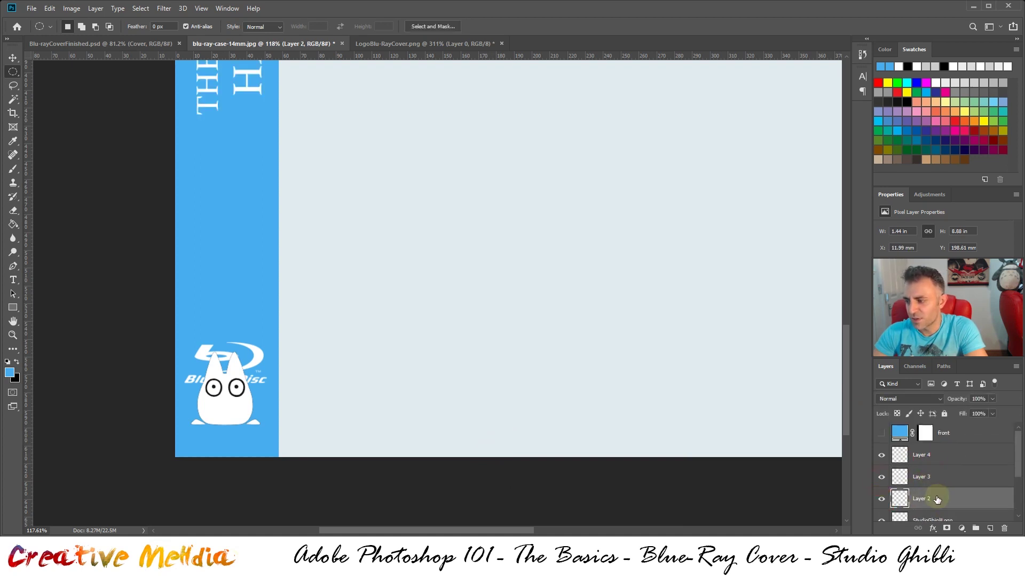
key(shift)
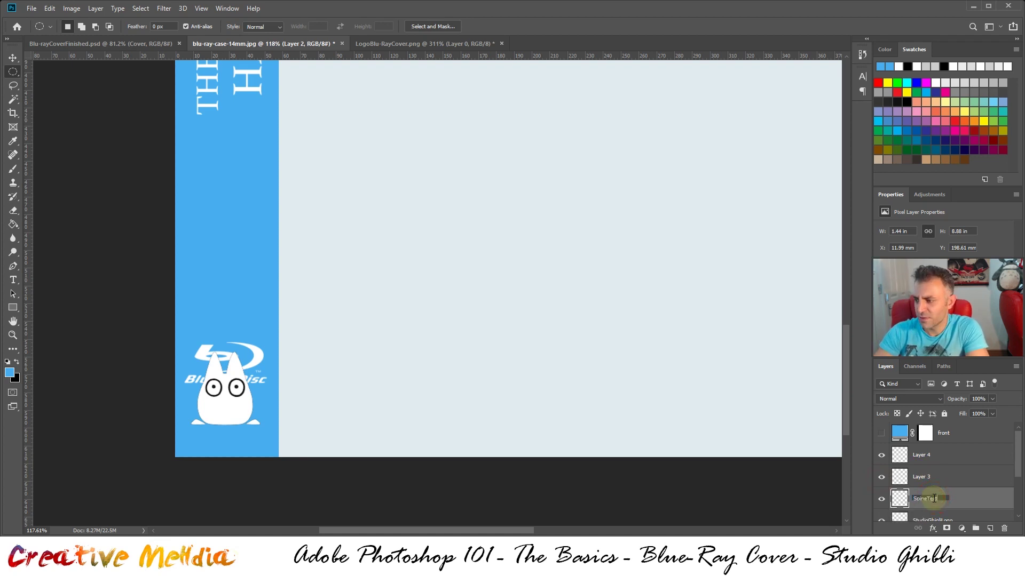
key(Return)
Step: Identify the Blu-ray Disc logo's layer by toggling visibility and rename Layer 3 as Blue-RayLogo
scroll(545, 213, down, 2)
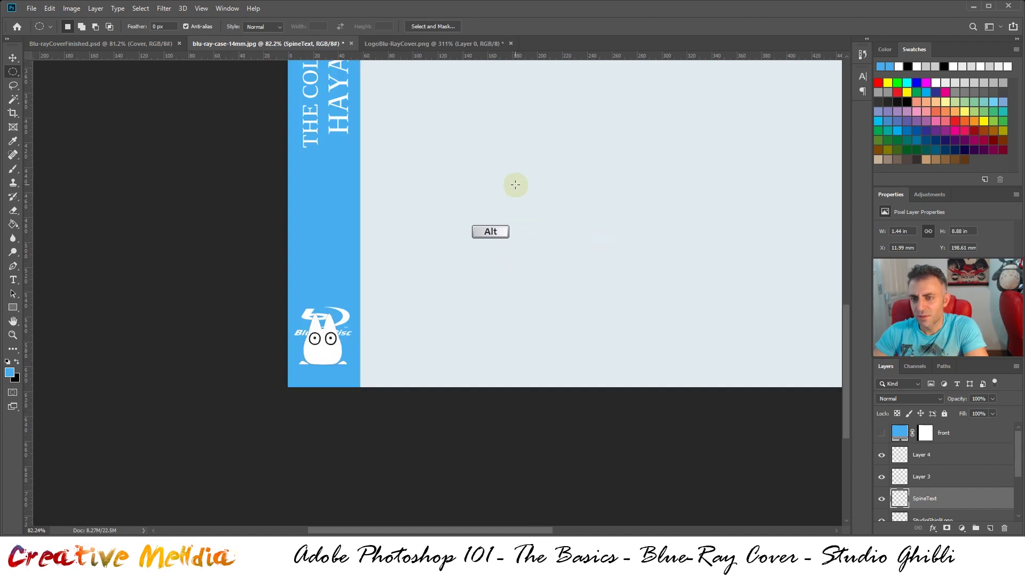
scroll(905, 469, down, 1)
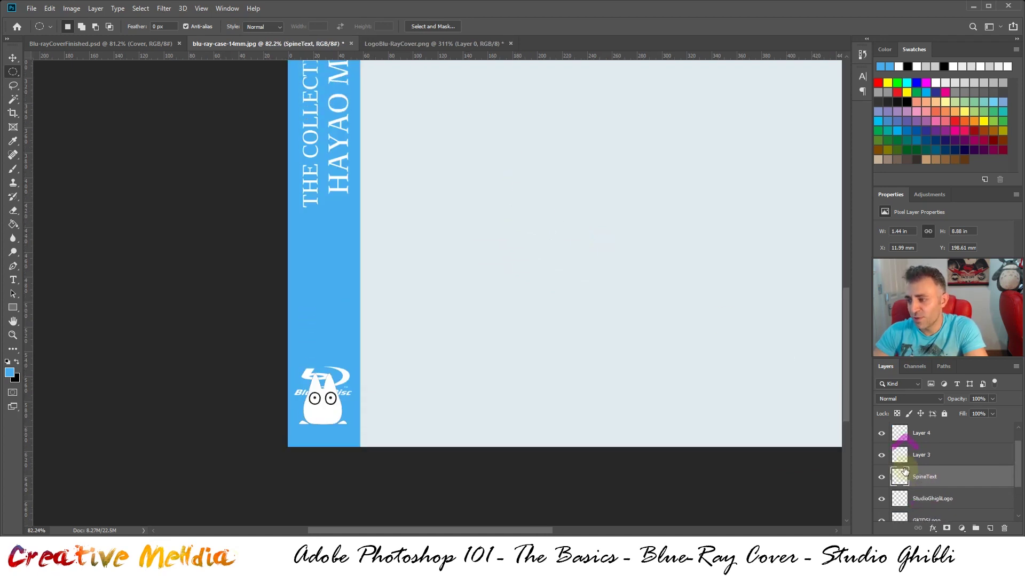
click(883, 478)
click(884, 478)
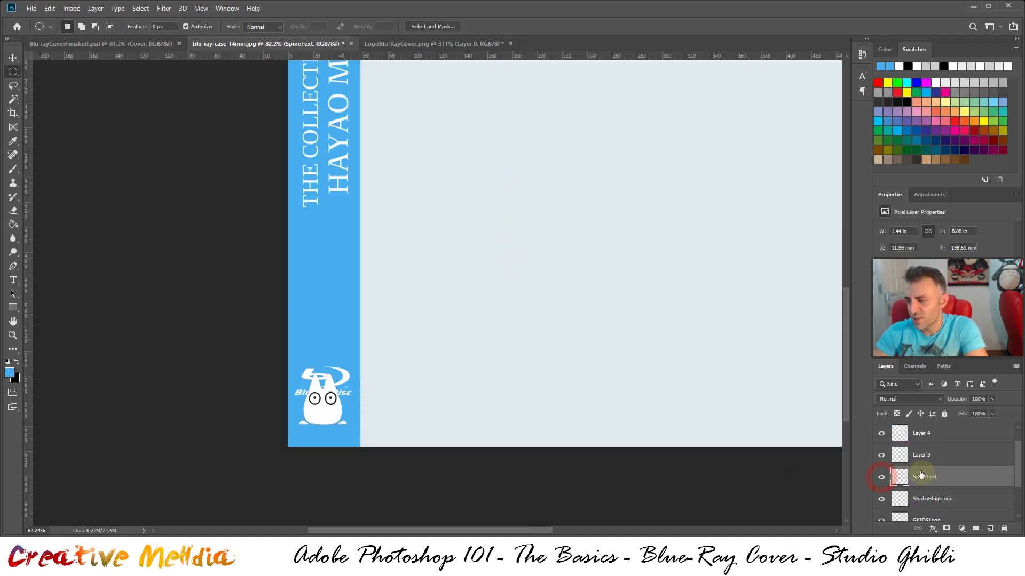
click(923, 455)
click(882, 455)
click(881, 455)
click(929, 456)
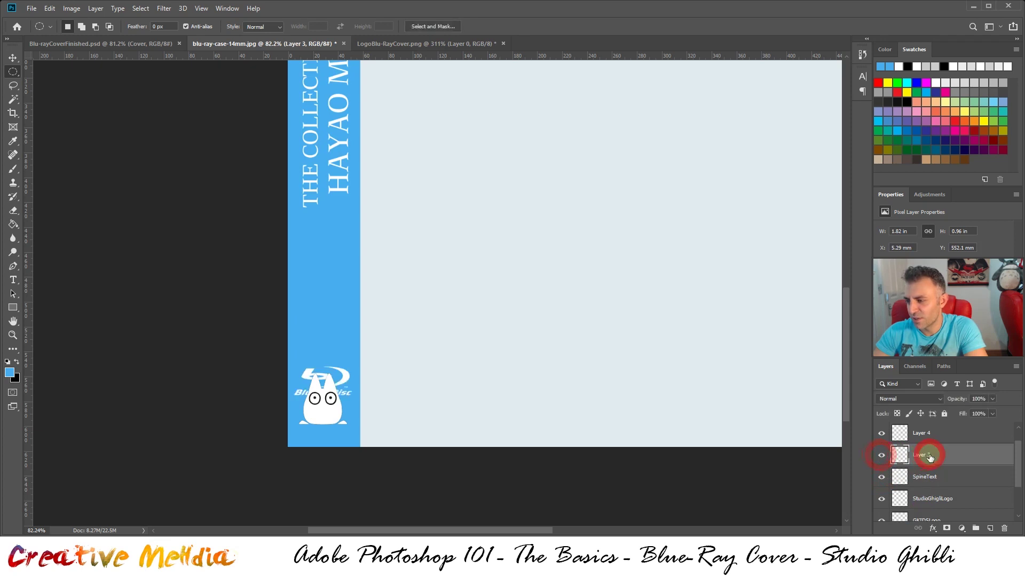
text(Blue)
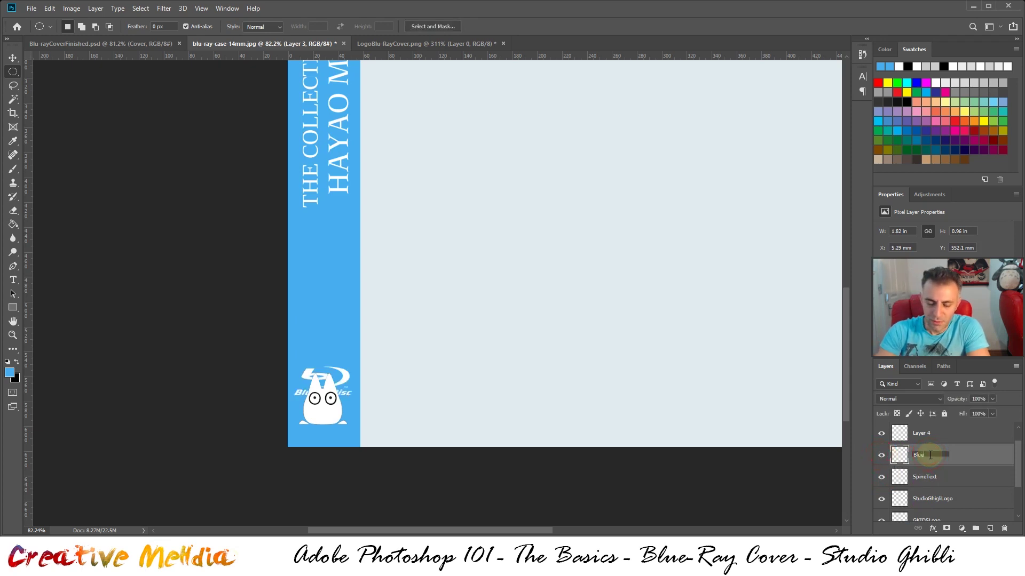
text(-RayLogo)
key(Return)
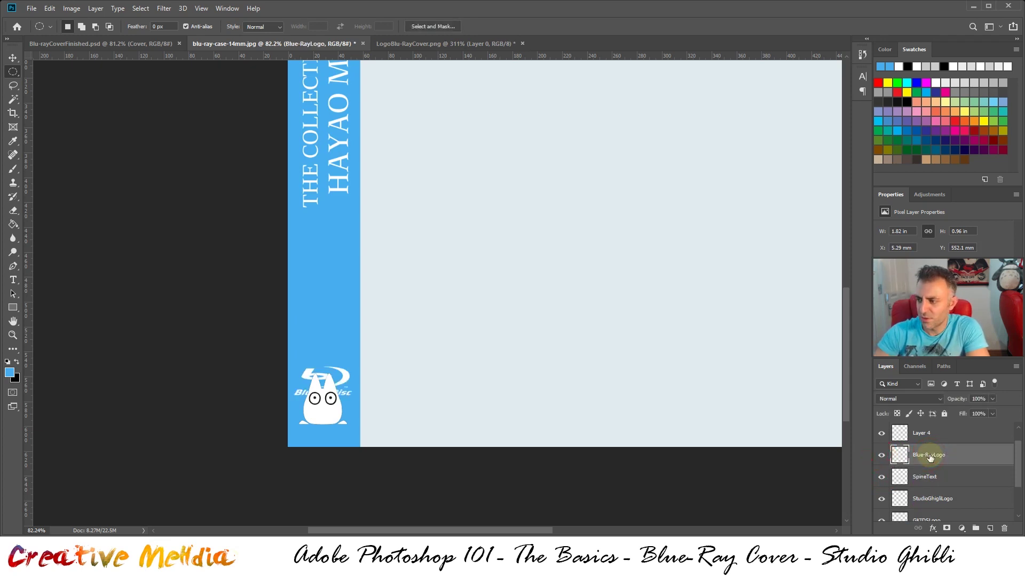
Step: Move the Blu-ray Disc logo straight up the spine to about Y 524 mm so that it clears the Totoro figure
click(881, 456)
click(881, 455)
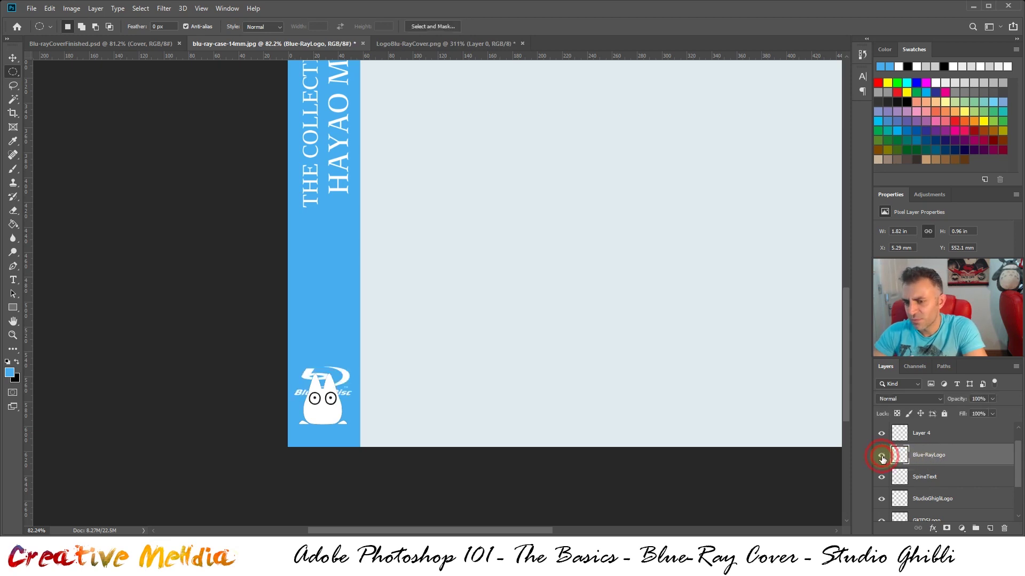
click(12, 58)
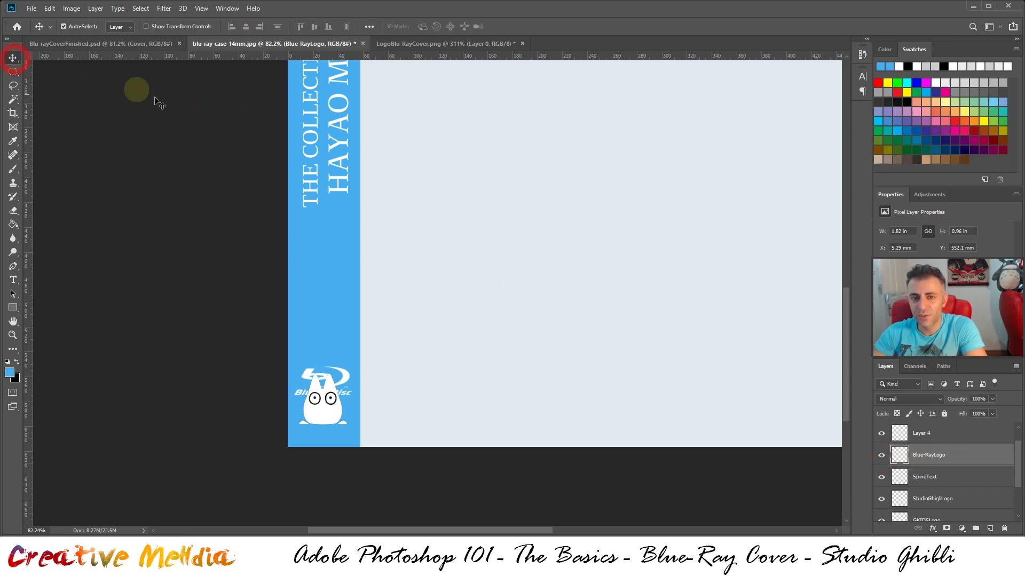
key(shift)
key(shift+Up)
key(shift+Up)
key(shift+Up)
key(shift+Up)
key(shift+Up)
key(shift+Up)
key(shift+Up)
key(shift+Up)
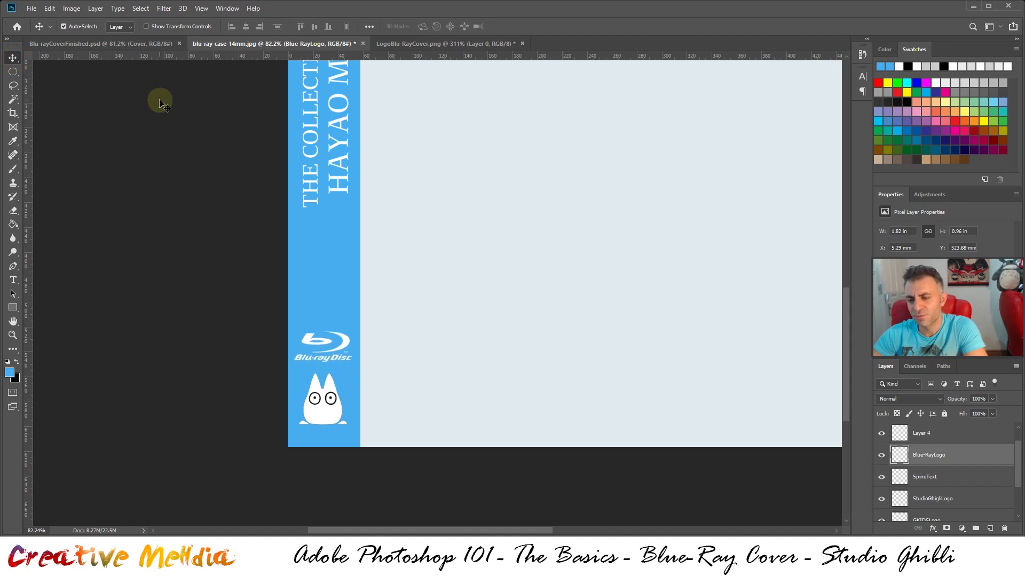
key(shift+Up)
key(shift+Down)
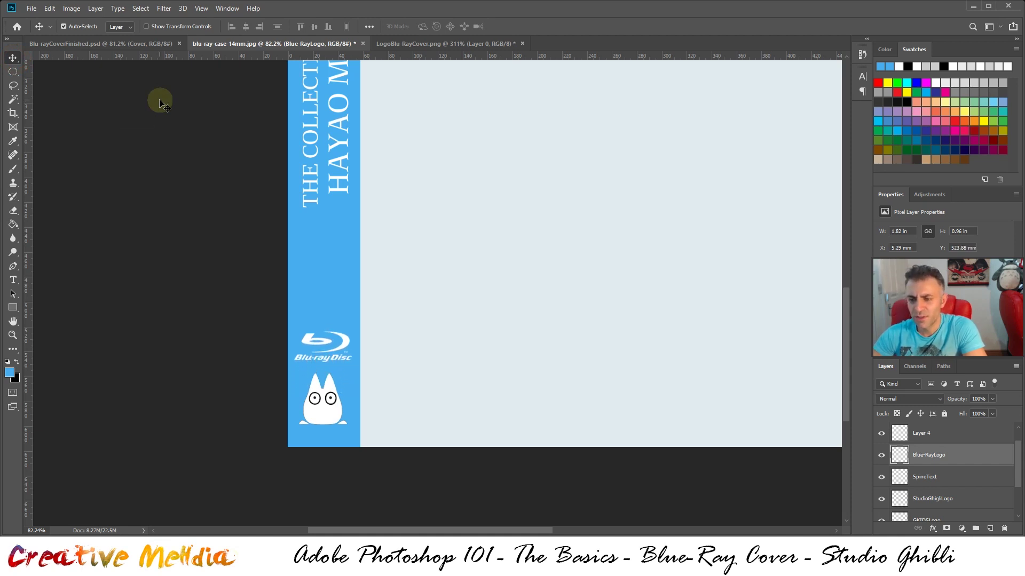
Step: Rename Layer 4, which holds the Totoro figure on the lower spine, as logoSpine
scroll(492, 242, down, 2)
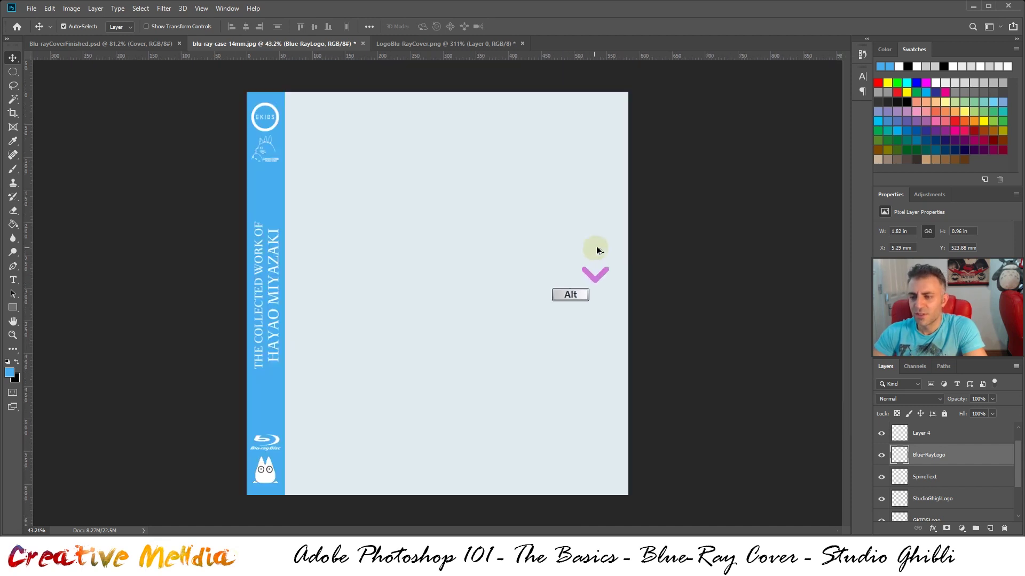
scroll(273, 411, up, 1)
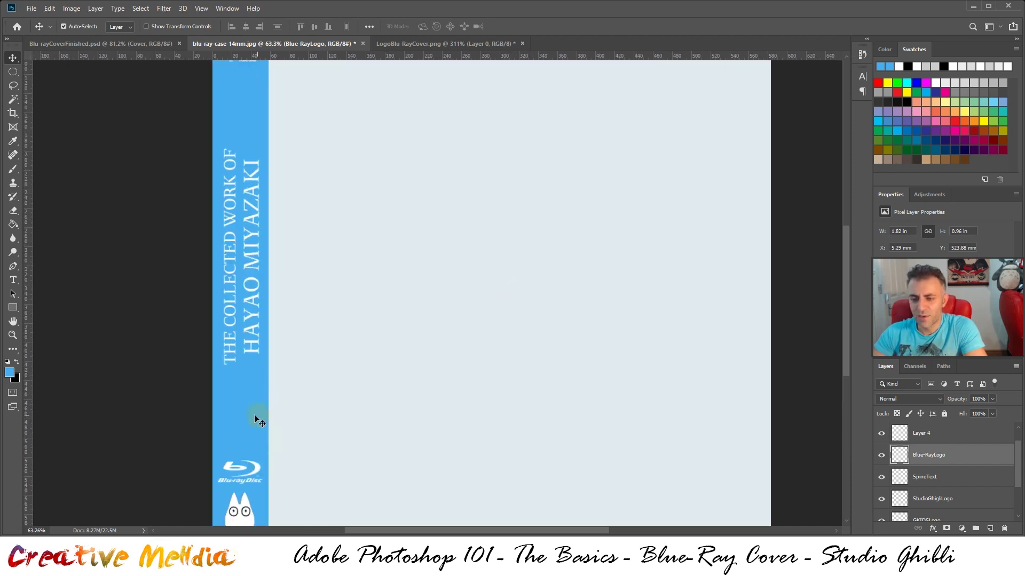
scroll(231, 400, up, 6)
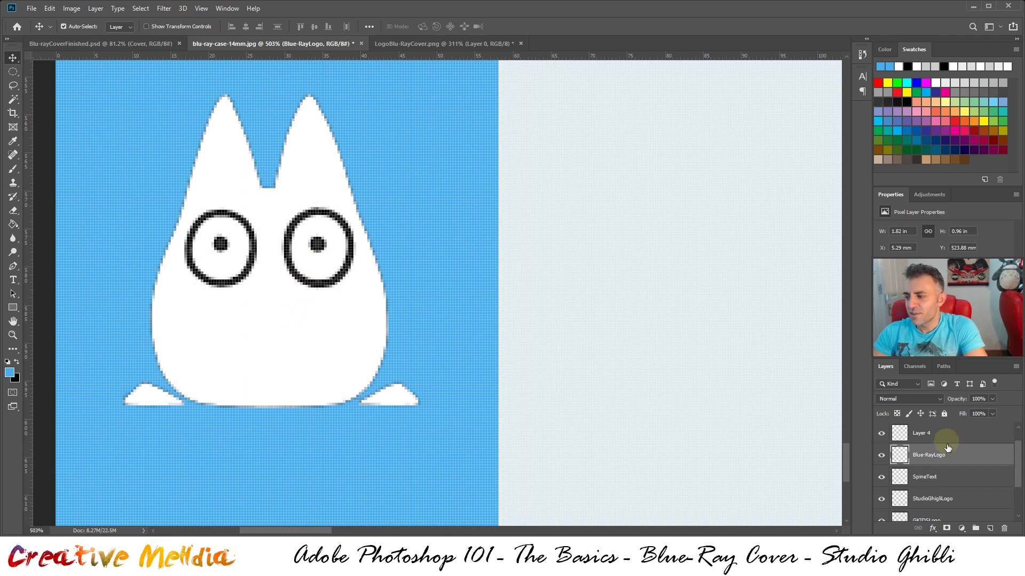
ctrl+click(900, 458)
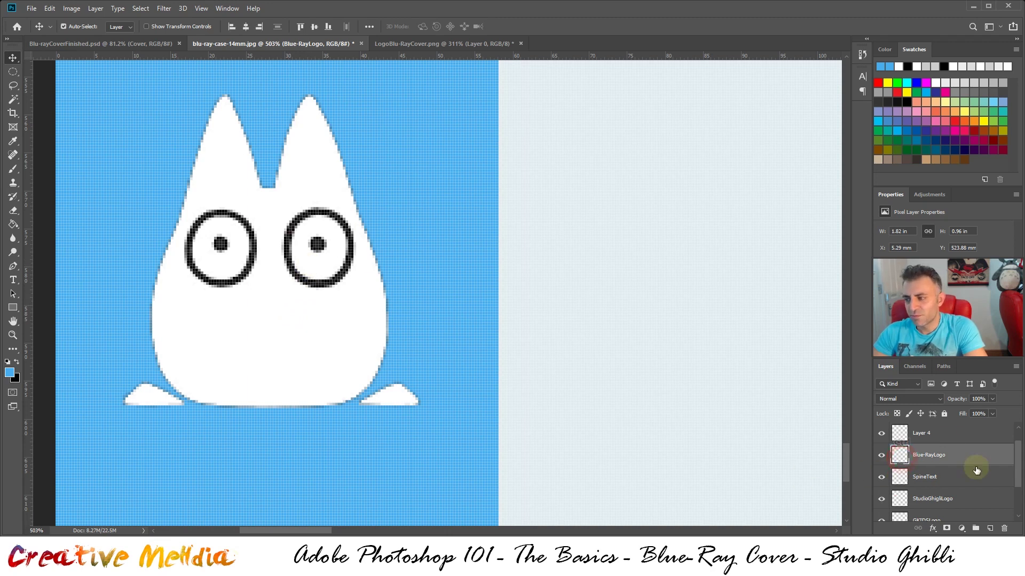
scroll(926, 454, up, 1)
double_click(921, 458)
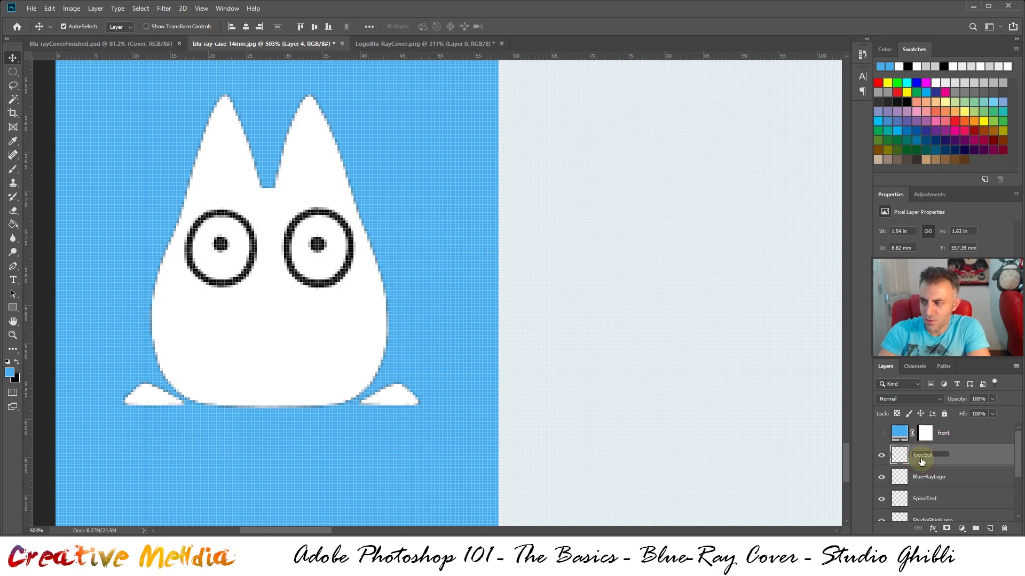
key(Return)
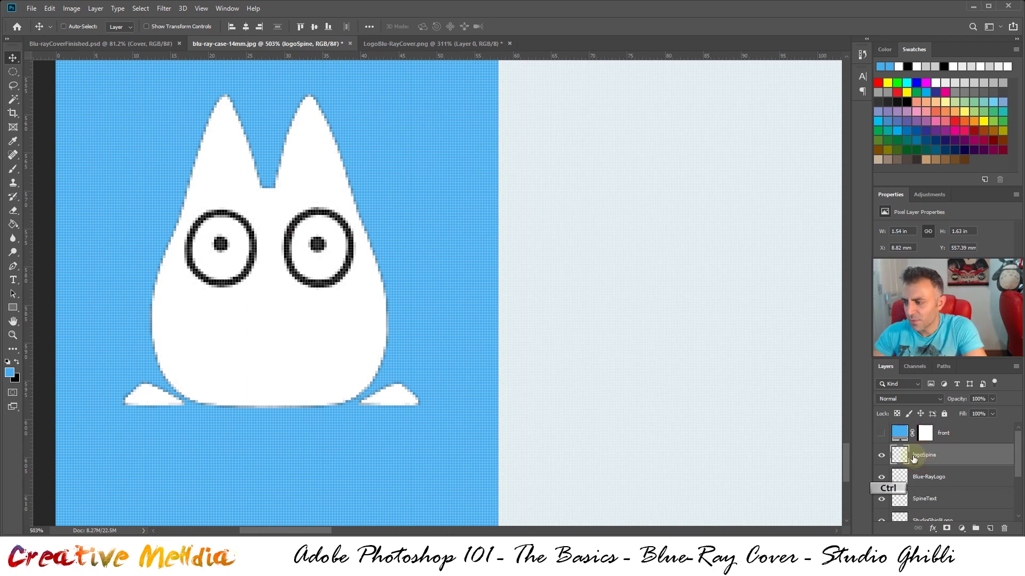
Step: Load the logoSpine layer's outline as a selection and subtract an elliptical area around each of Totoro's eyes
ctrl+click(900, 455)
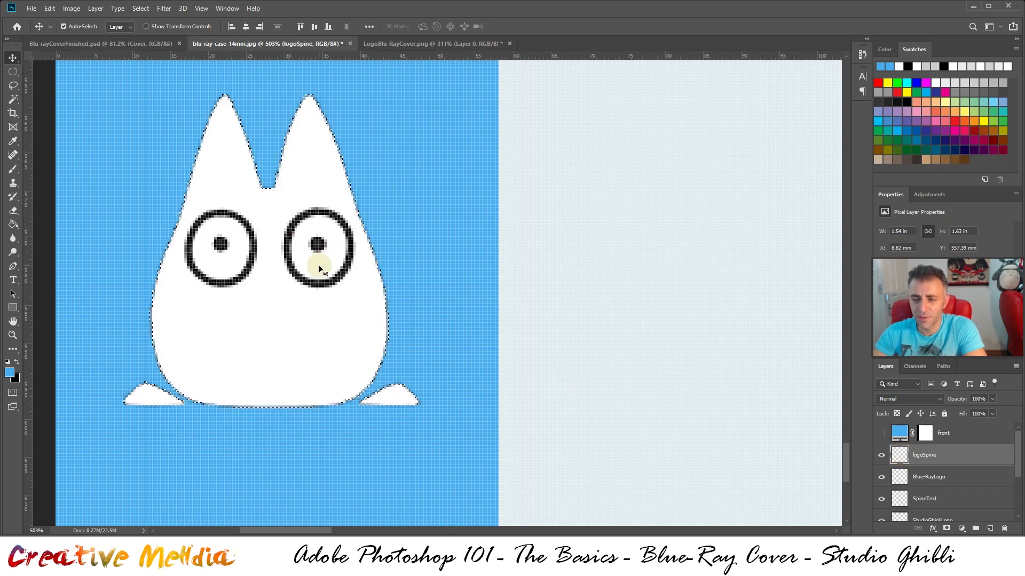
scroll(318, 264, up, 3)
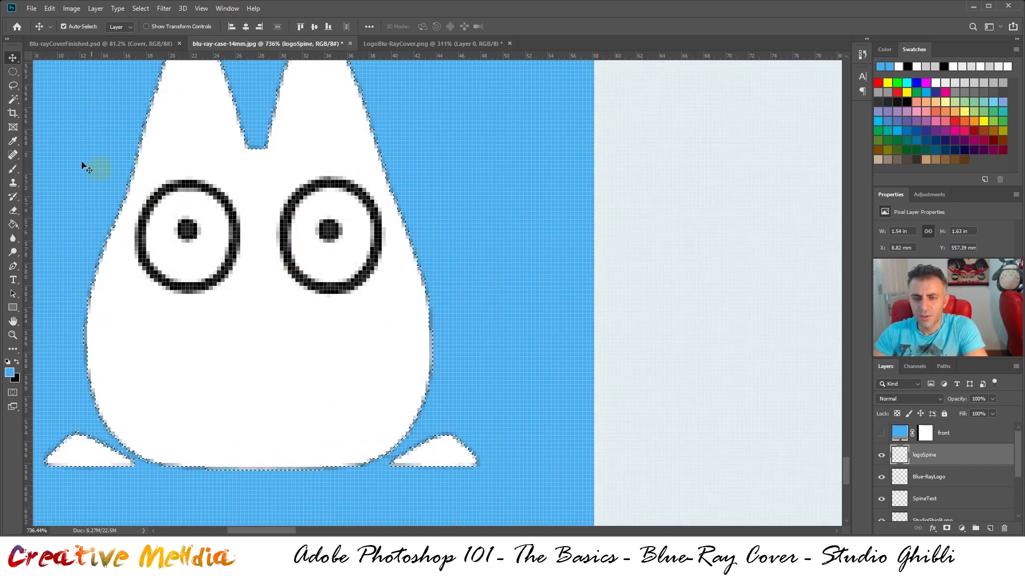
drag(13, 72, 60, 83)
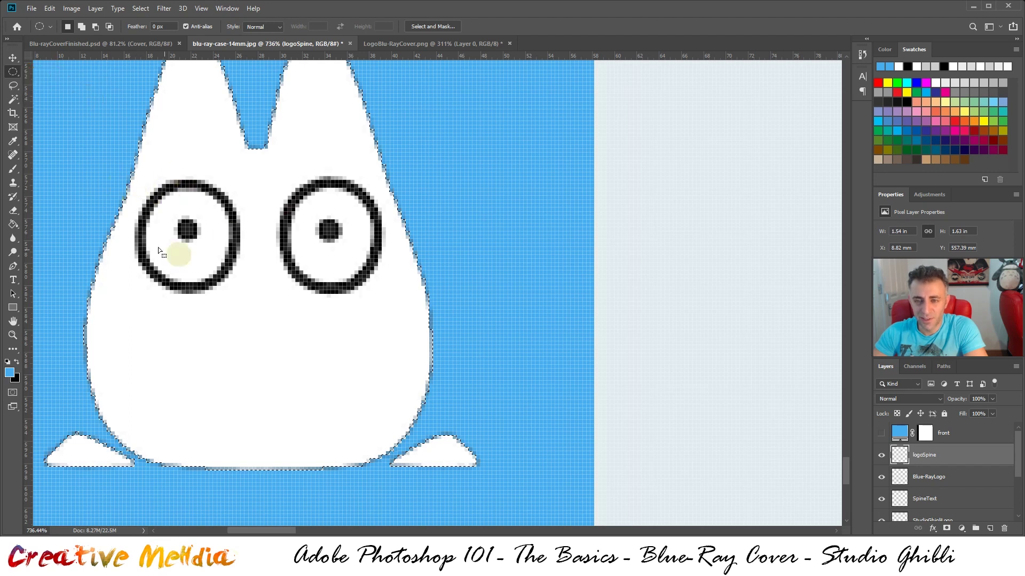
key(alt)
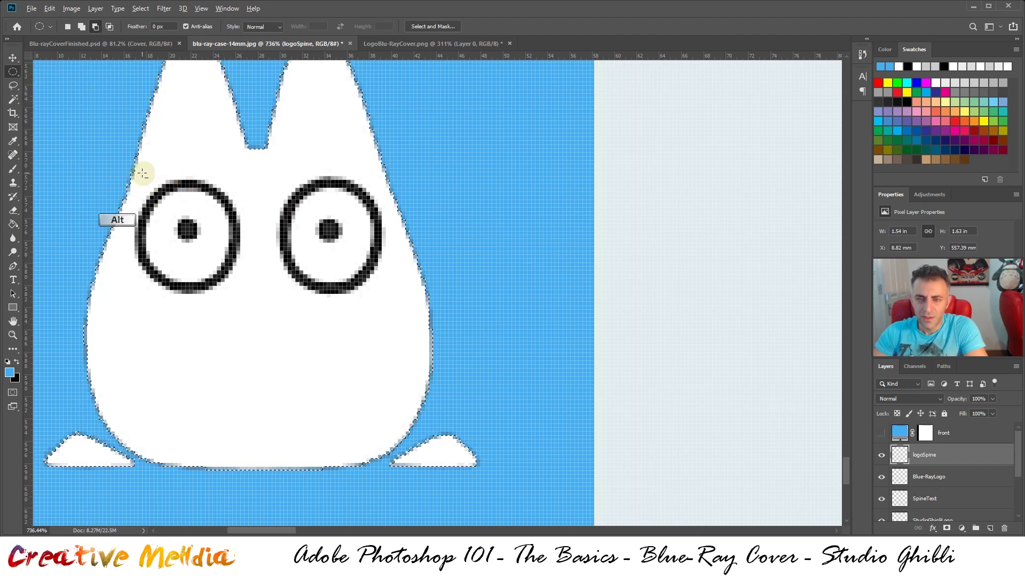
drag(142, 174, 252, 315)
key(space)
drag(261, 309, 131, 157)
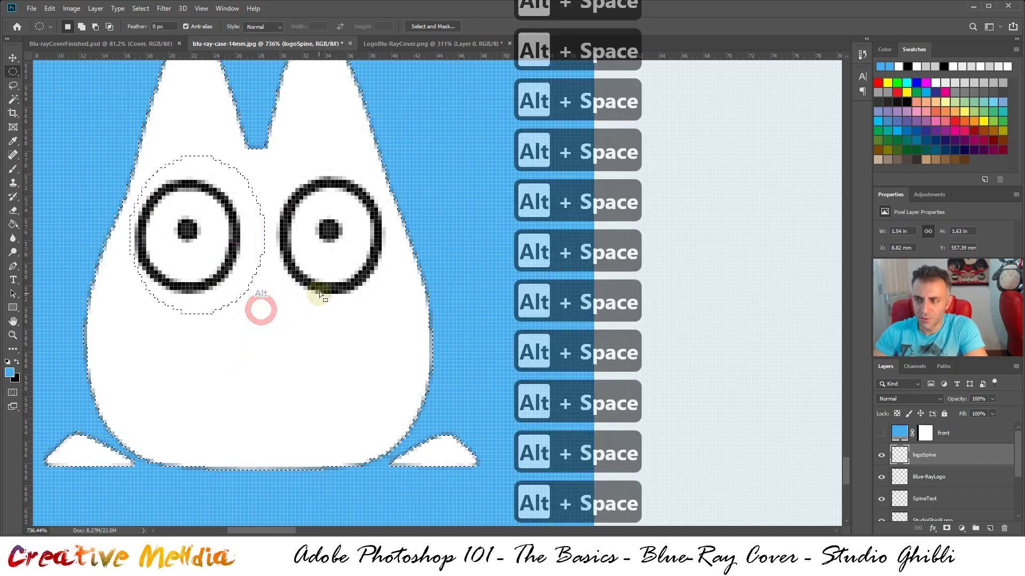
key(alt)
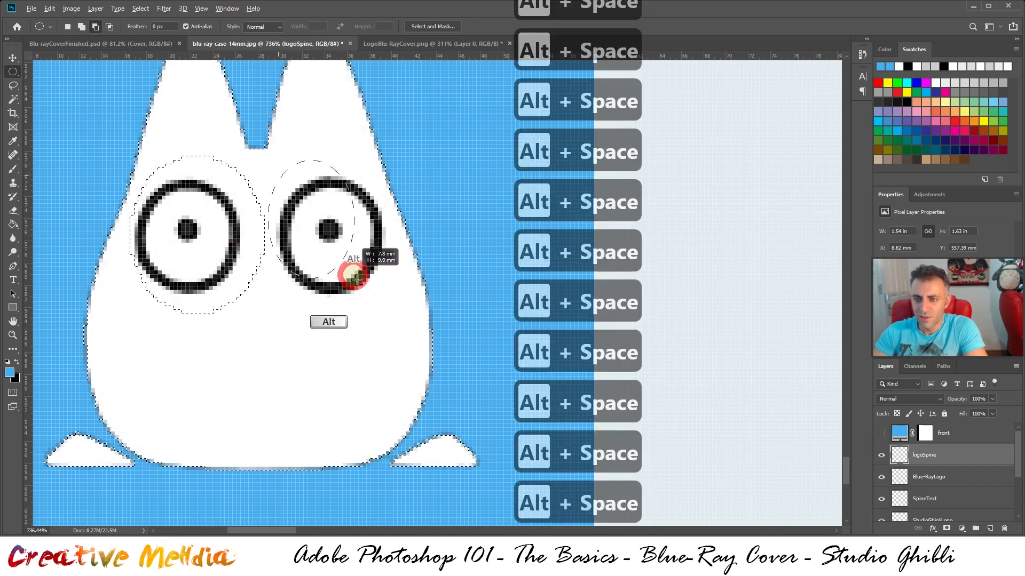
drag(390, 311, 389, 310)
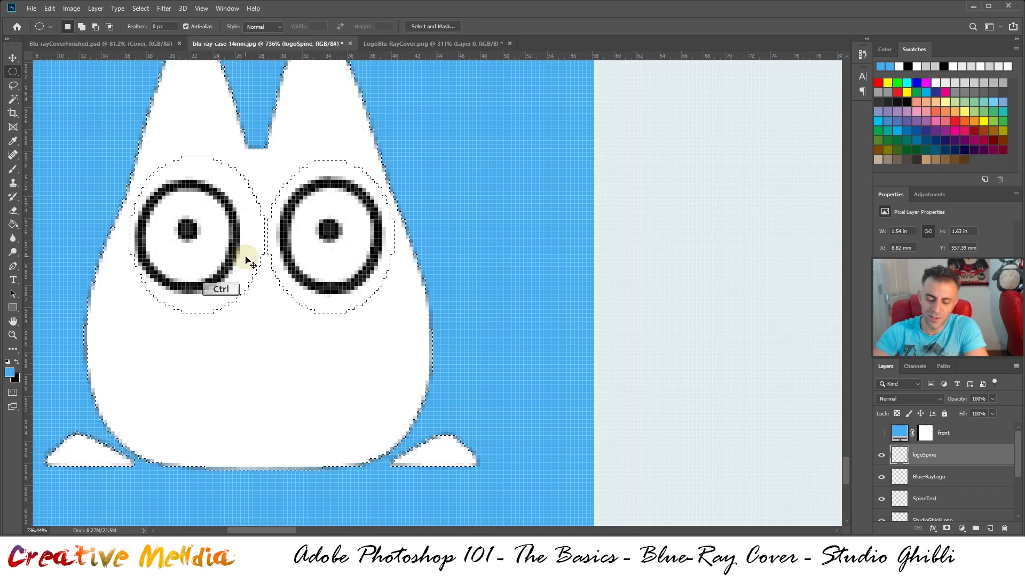
Step: Raise the selected Totoro body's Lightness to +100 with Hue/Saturation, compare the preview with the original, apply it and deselect
key(ctrl+u)
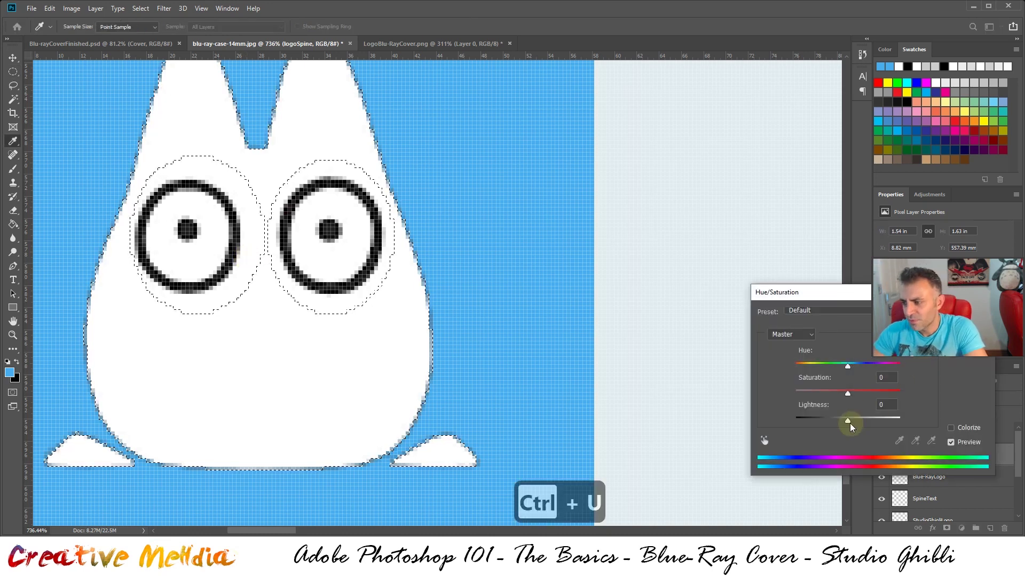
mouse_move(848, 420)
mouse_down()
mouse_move(911, 431)
mouse_move(830, 425)
mouse_move(889, 440)
mouse_move(850, 441)
mouse_up()
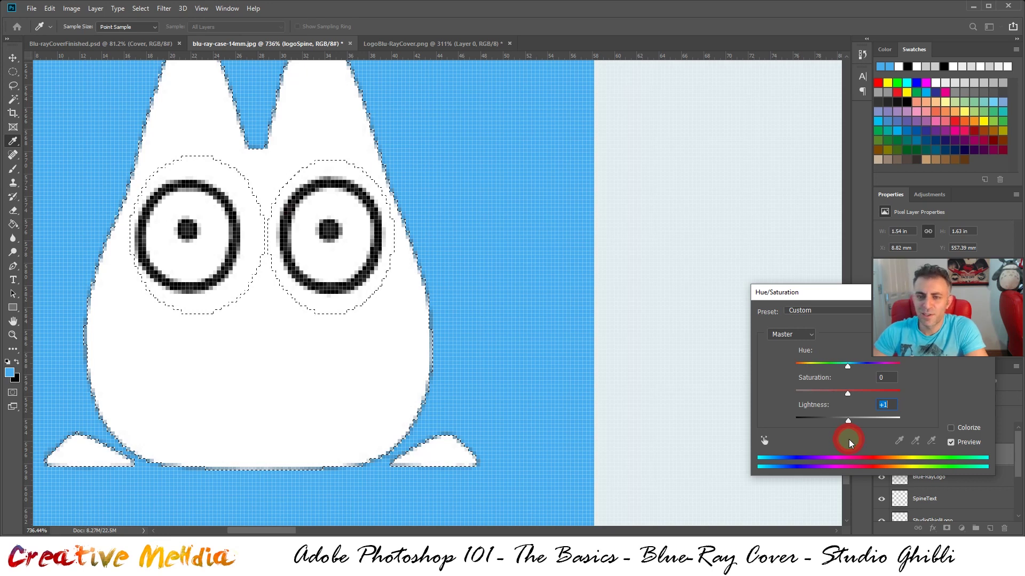
drag(850, 440, 1003, 419)
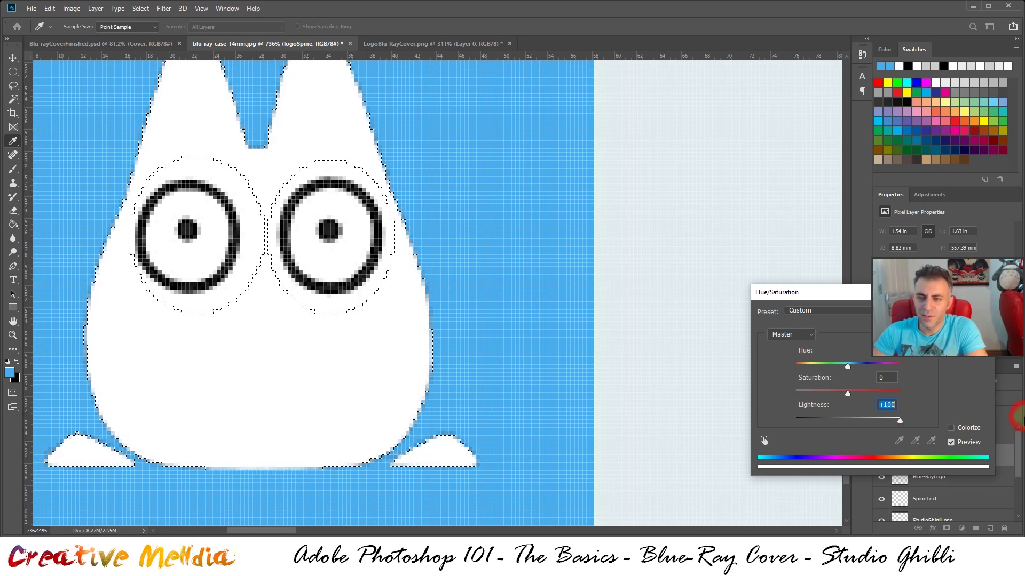
click(950, 442)
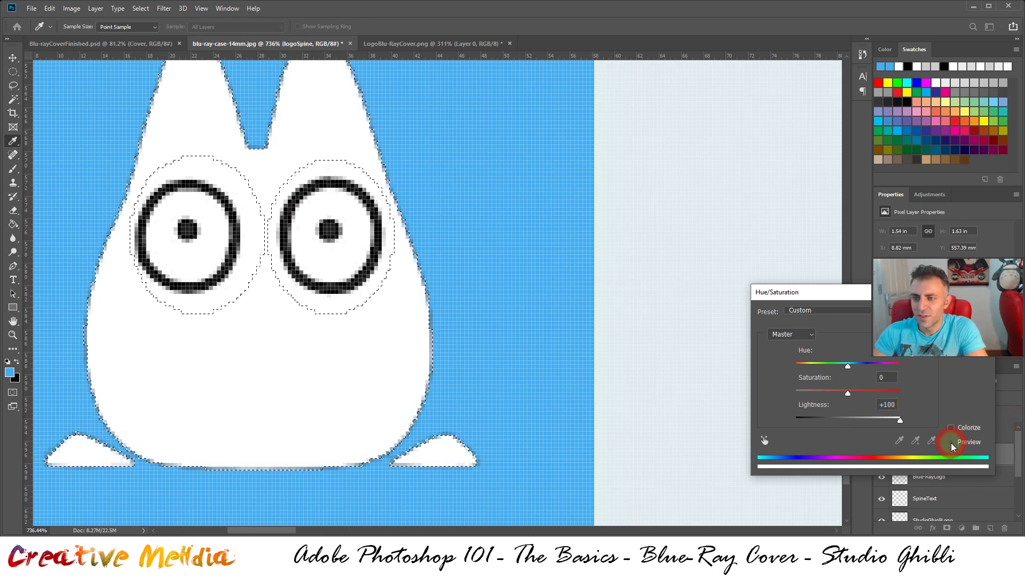
click(950, 443)
click(950, 443)
click(950, 443)
click(950, 443)
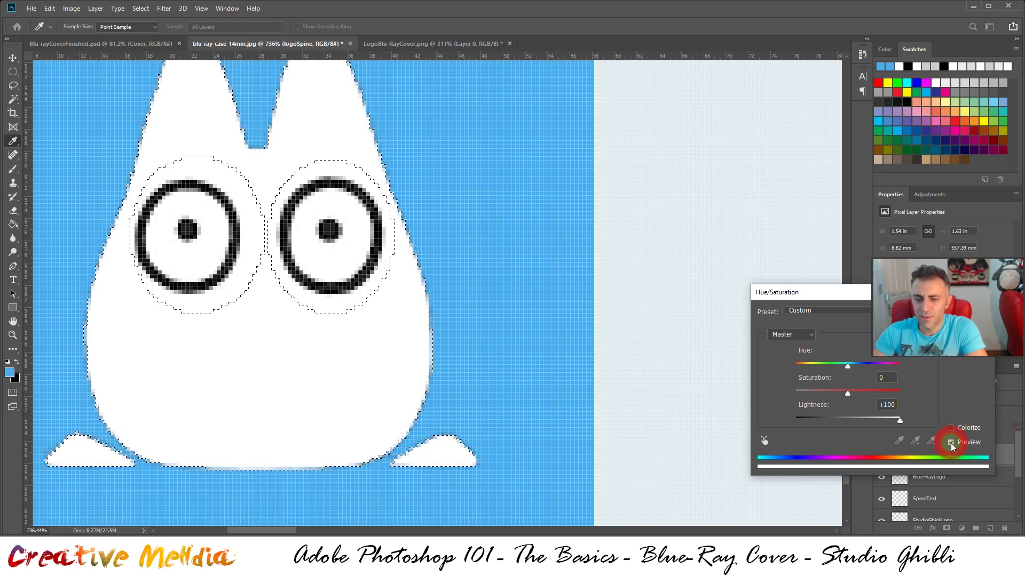
key(Return)
key(ctrl+d)
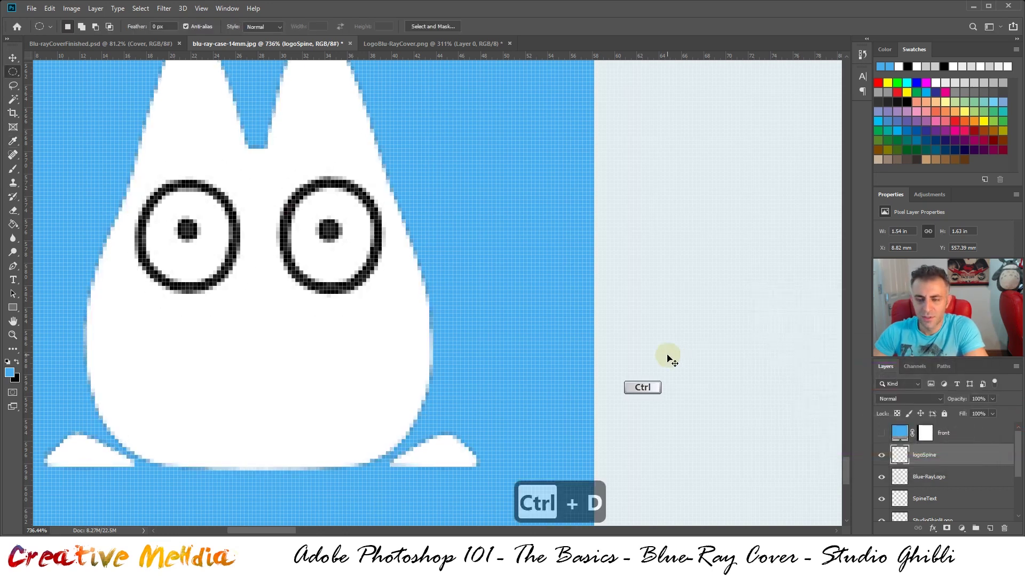
Step: Examine the whitened Totoro figure up close and the whole blue spine at different zoom levels
scroll(347, 249, down, 5)
scroll(347, 249, down, 3)
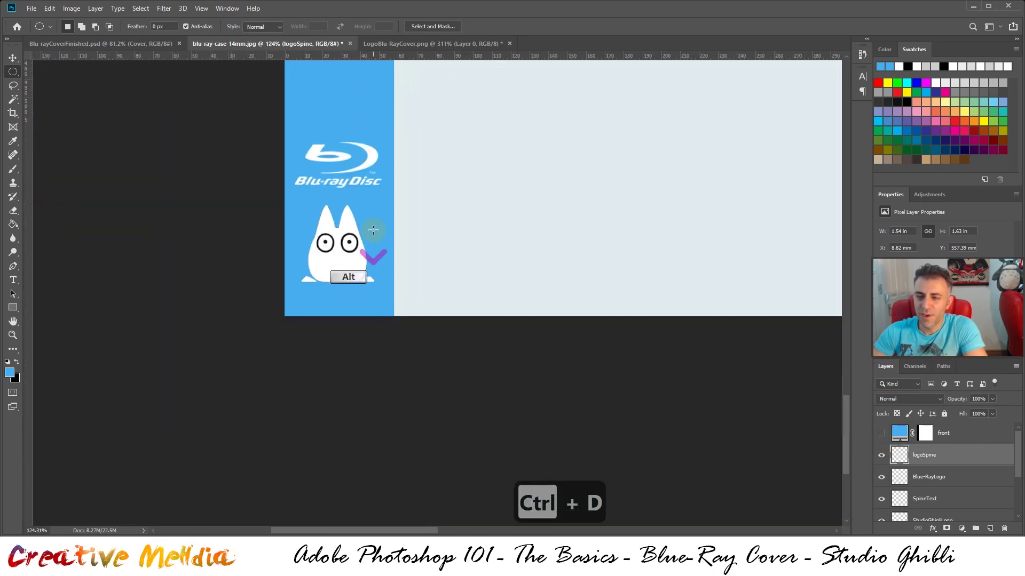
scroll(407, 171, up, 2)
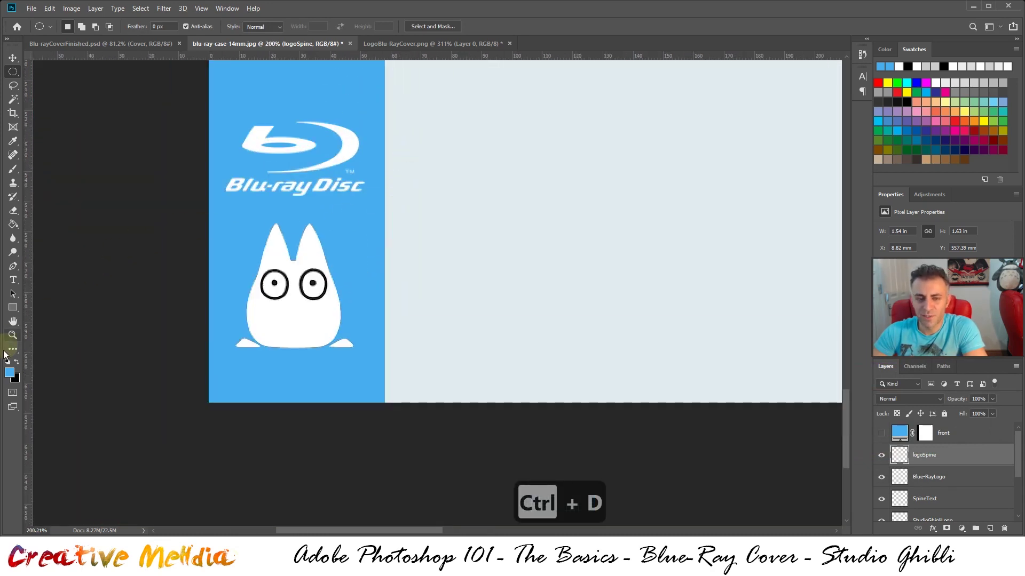
click(13, 336)
scroll(297, 256, down, 2)
scroll(464, 295, up, 1)
scroll(462, 293, up, 2)
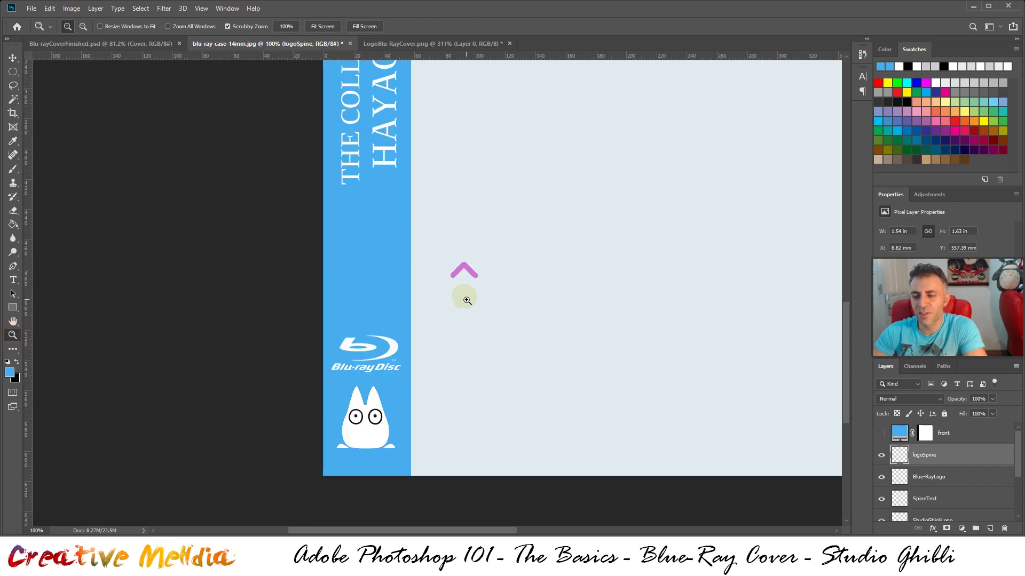
click(380, 439)
alt+click(641, 247)
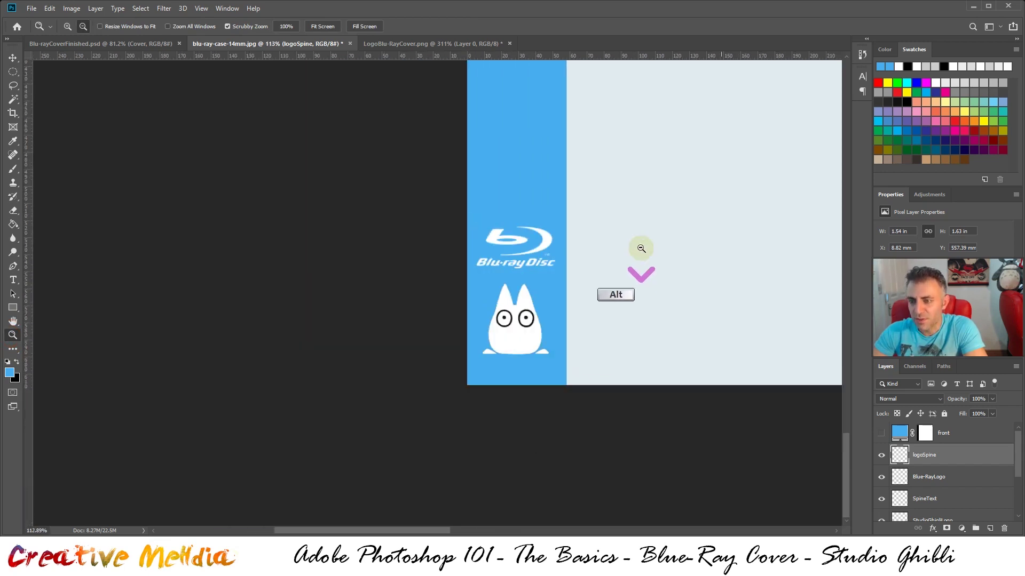
alt+click(726, 181)
scroll(746, 182, up, 1)
alt+click(746, 181)
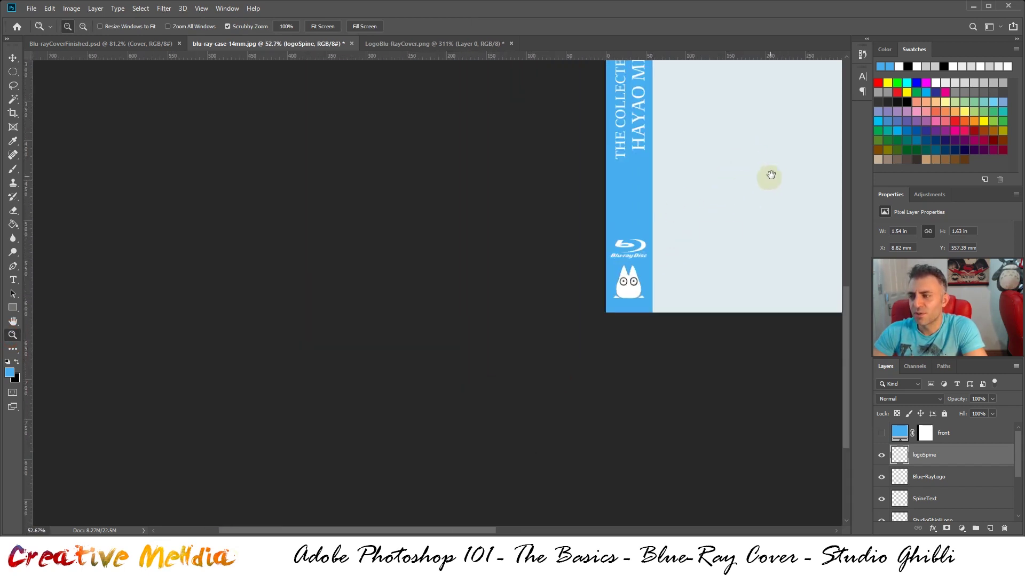
drag(768, 174, 328, 350)
alt+click(366, 298)
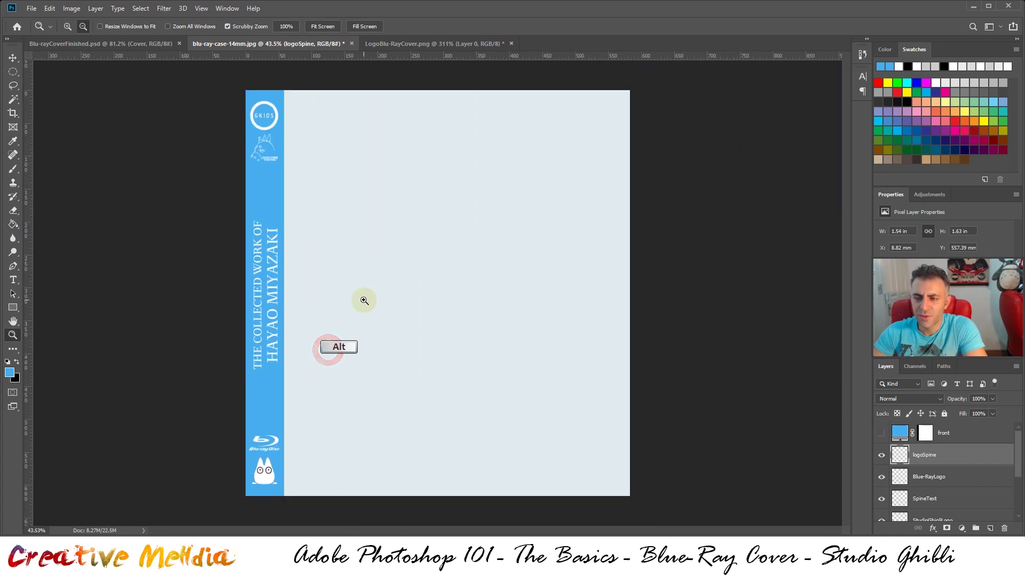